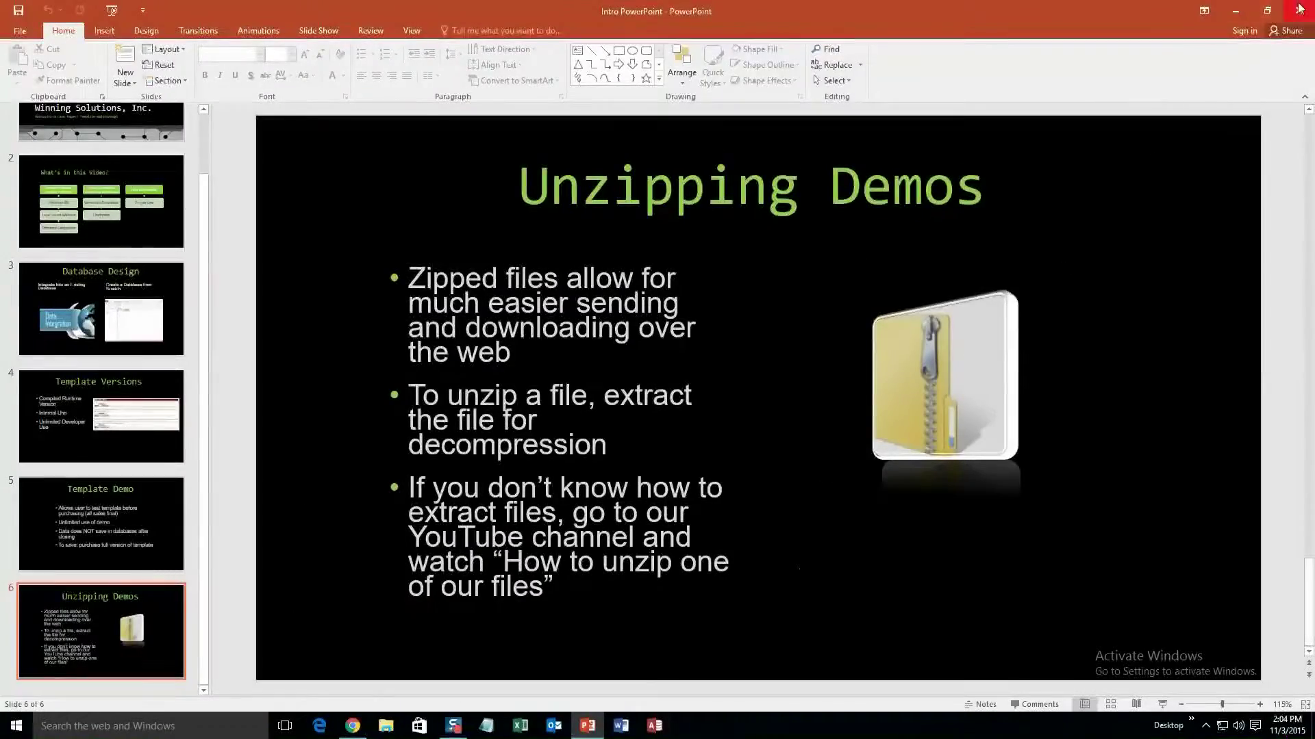
Close the presentation and open the Microsoft Access Template Databases list page
left_click(1299, 10)
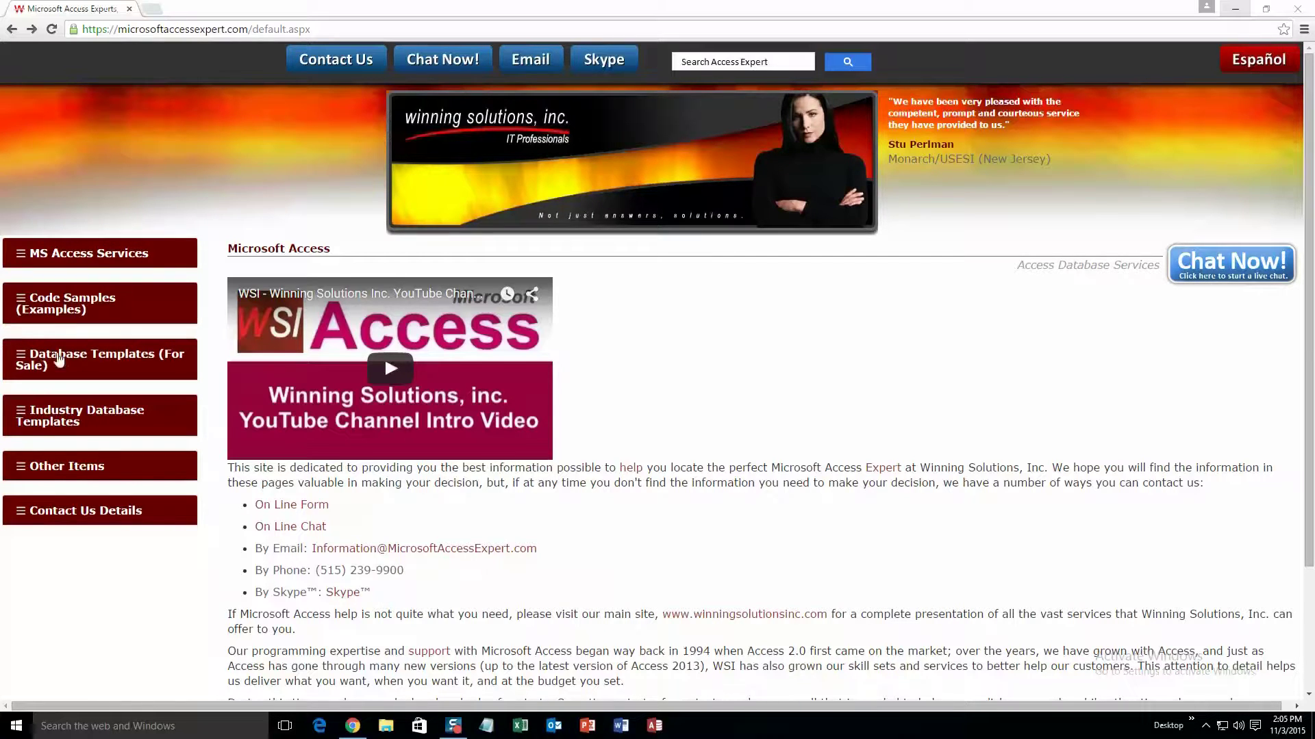
left_click(114, 361)
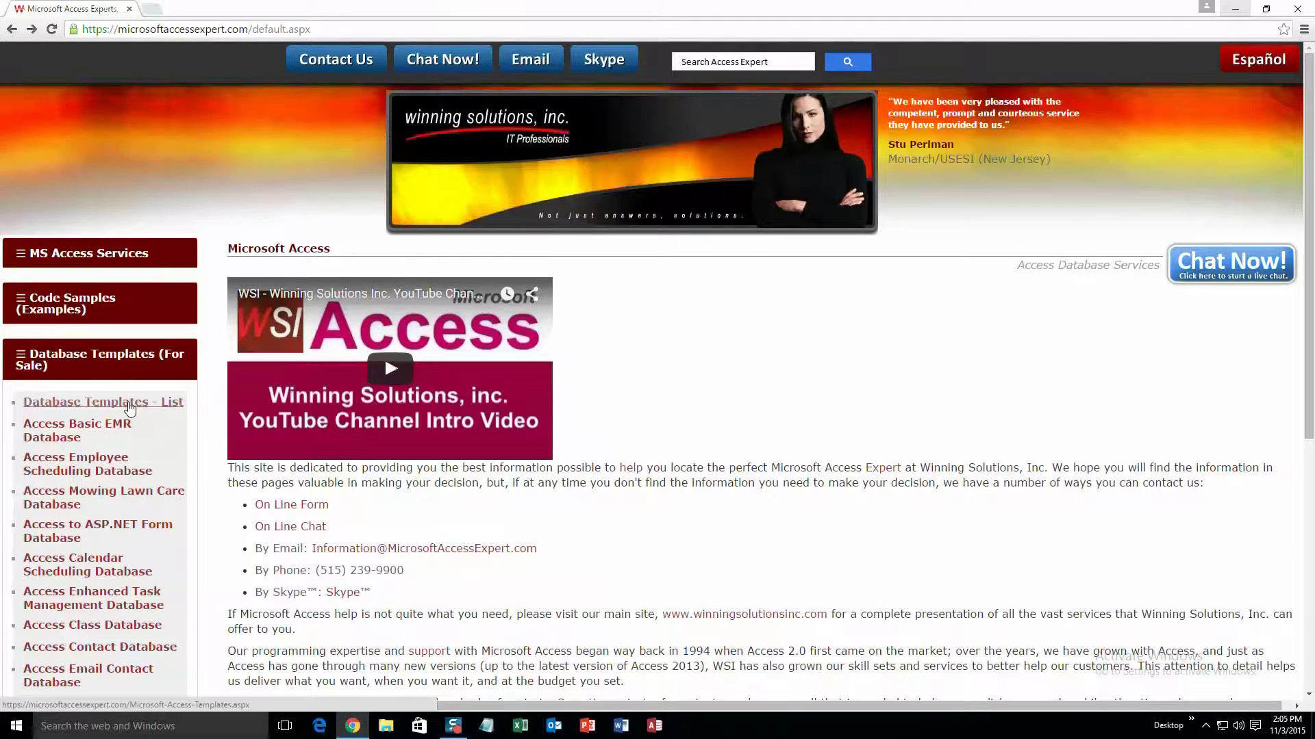
left_click(130, 409)
scroll(385, 556, "down", 3)
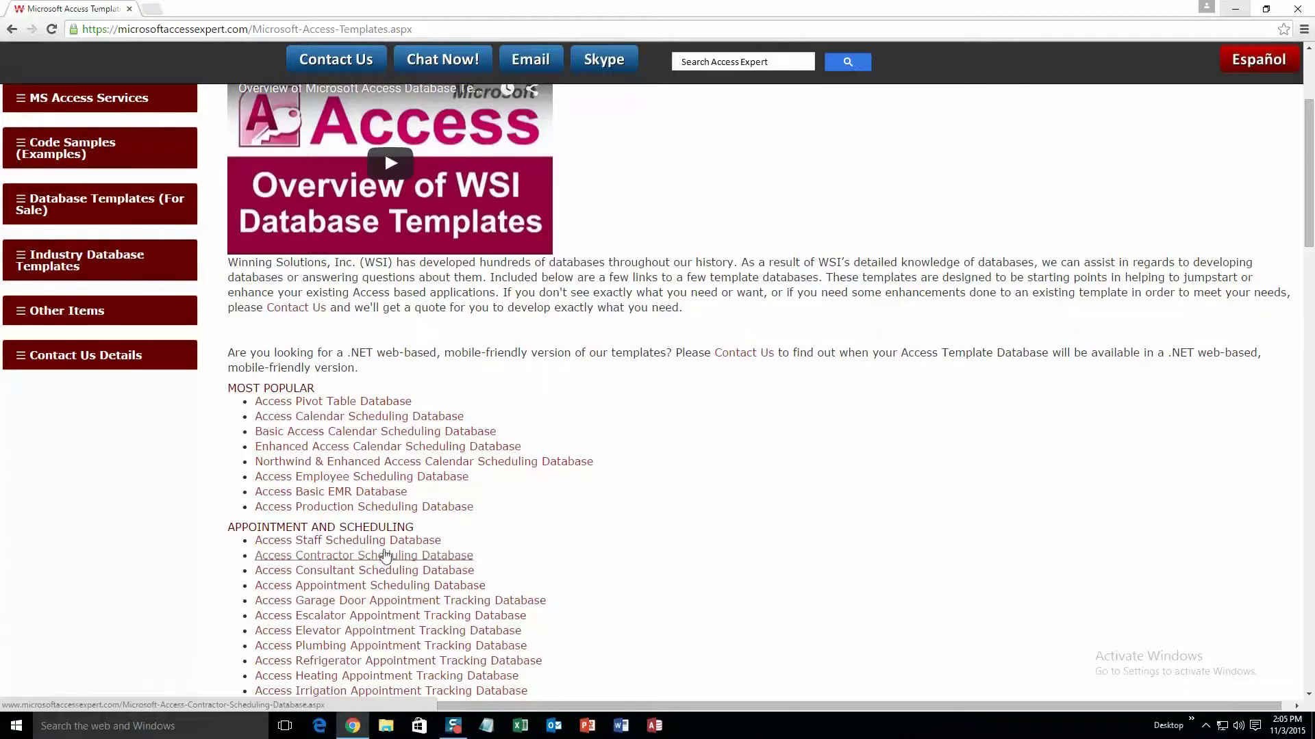
Scroll the catalogue from Appointment and Scheduling down to the database tools templates
scroll(387, 562, "down", 2)
scroll(391, 571, "down", 1)
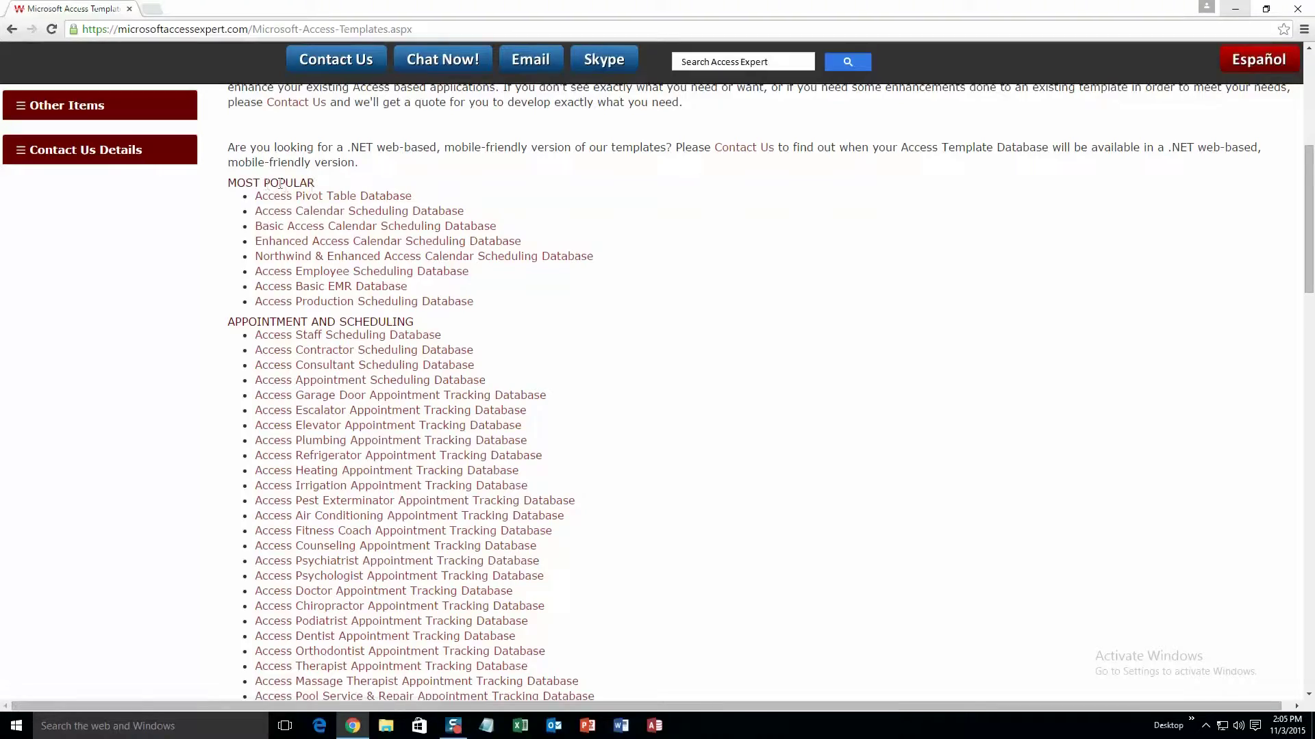
scroll(343, 376, "down", 6)
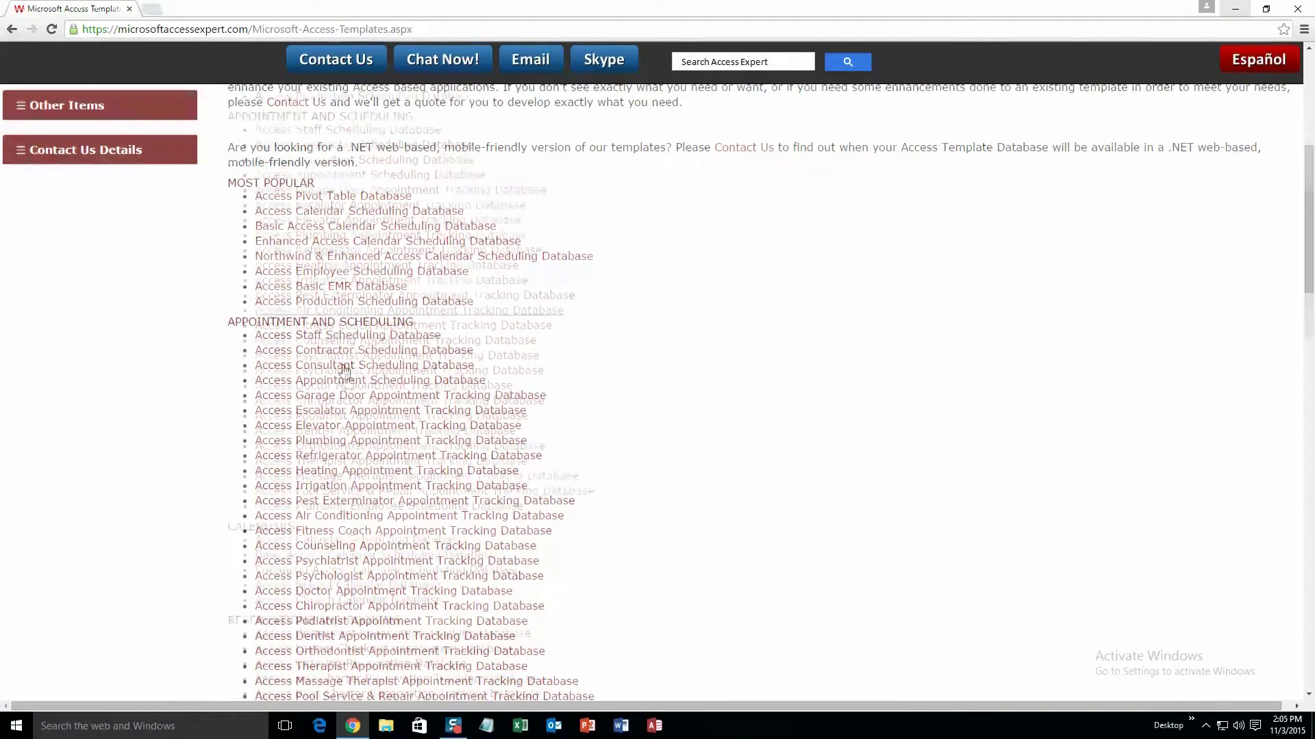
scroll(347, 382, "down", 15)
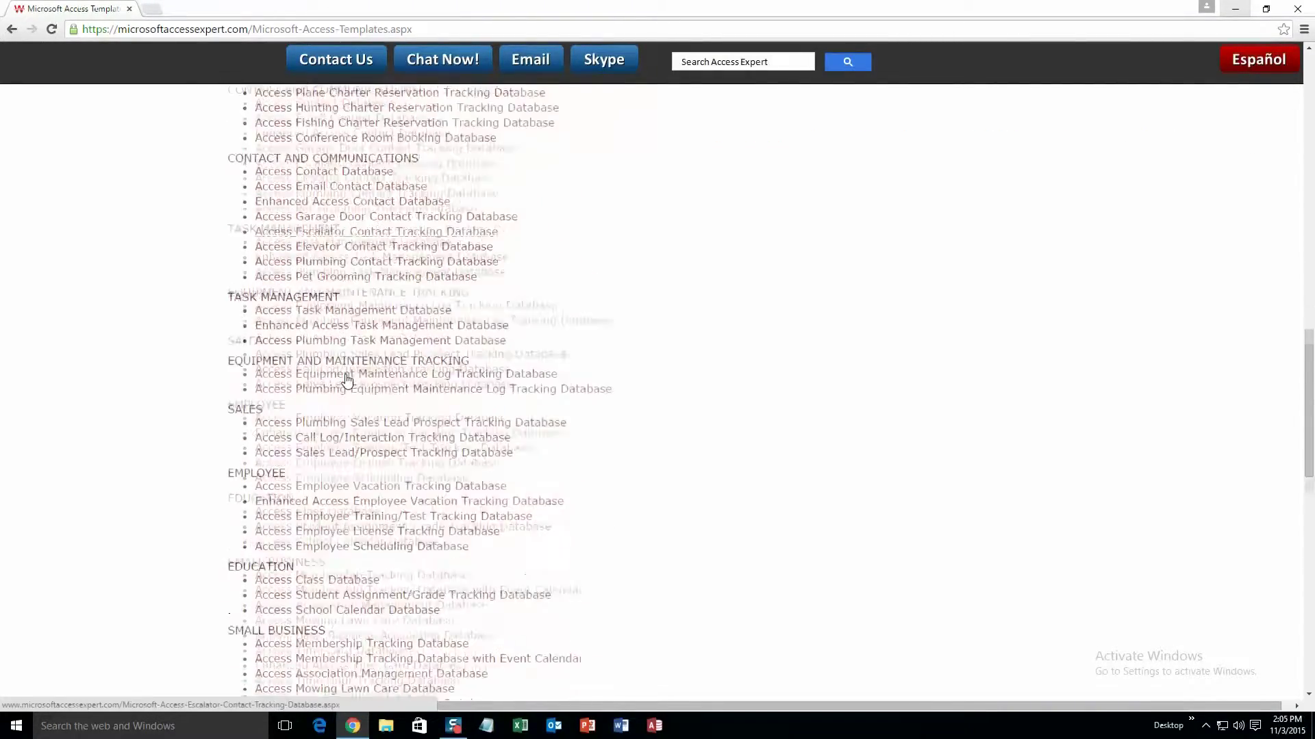
scroll(347, 382, "down", 3)
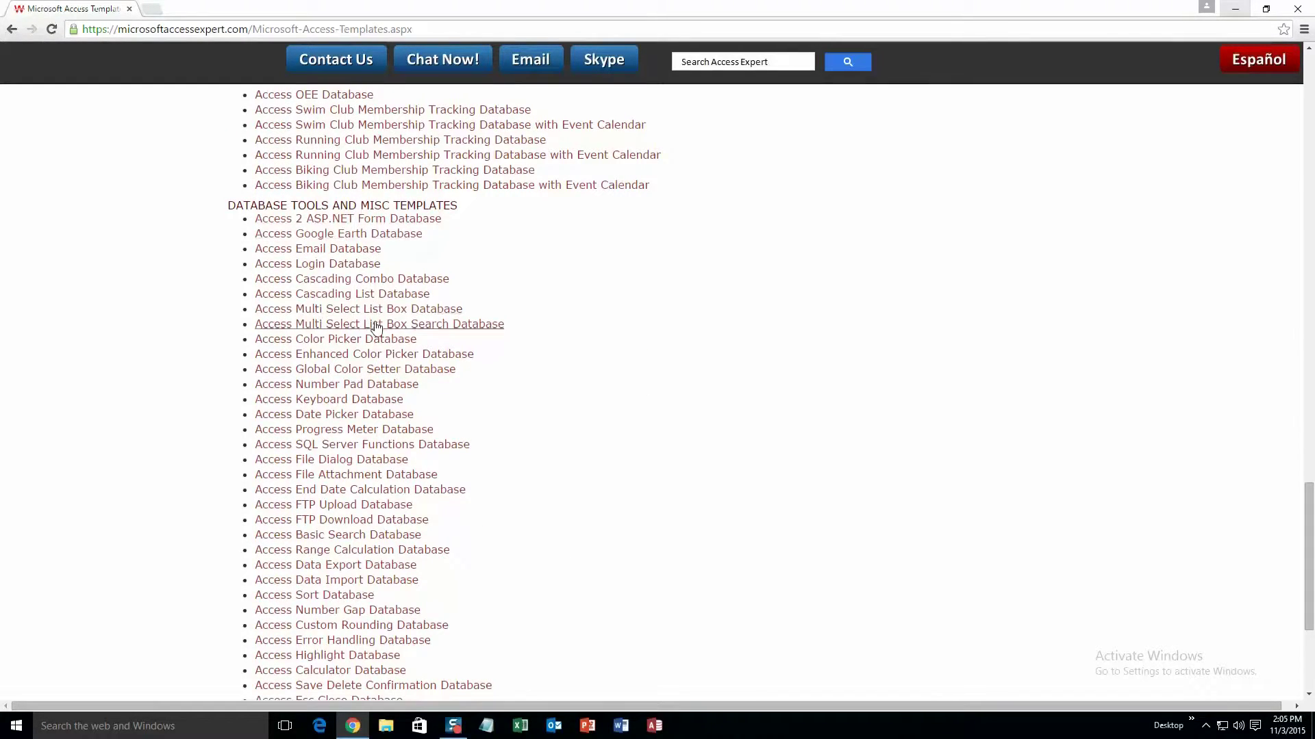
scroll(380, 339, "down", 4)
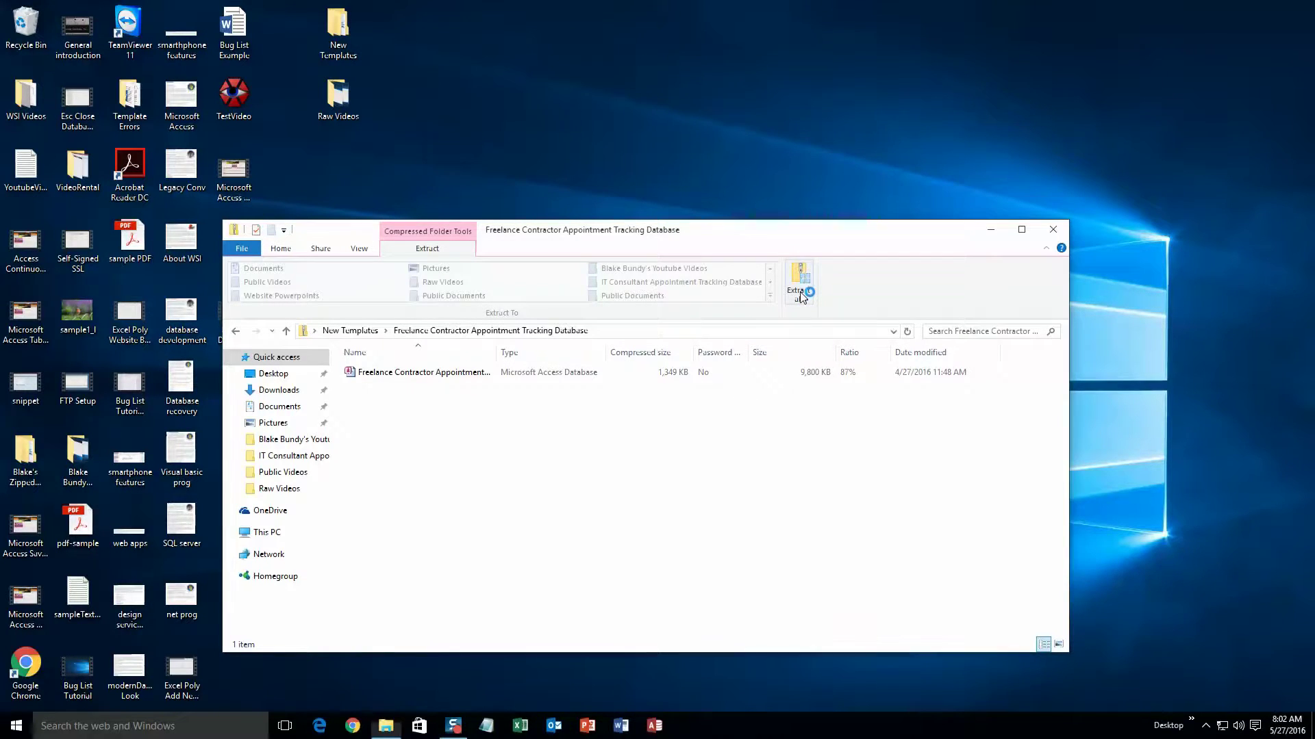
Extract the Freelance Contractor Appointment Tracking Database zip and open the extracted .accdb file
left_click(800, 293)
left_click(776, 495)
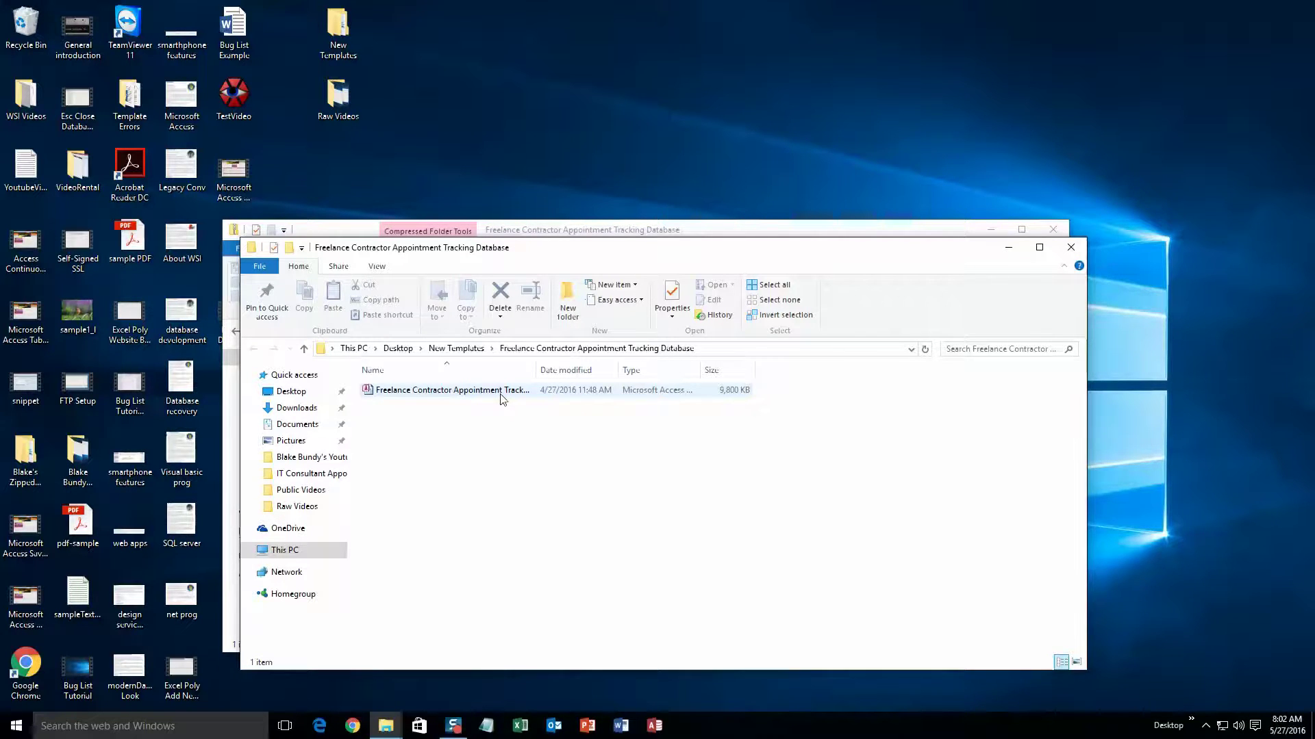
double_click(500, 391)
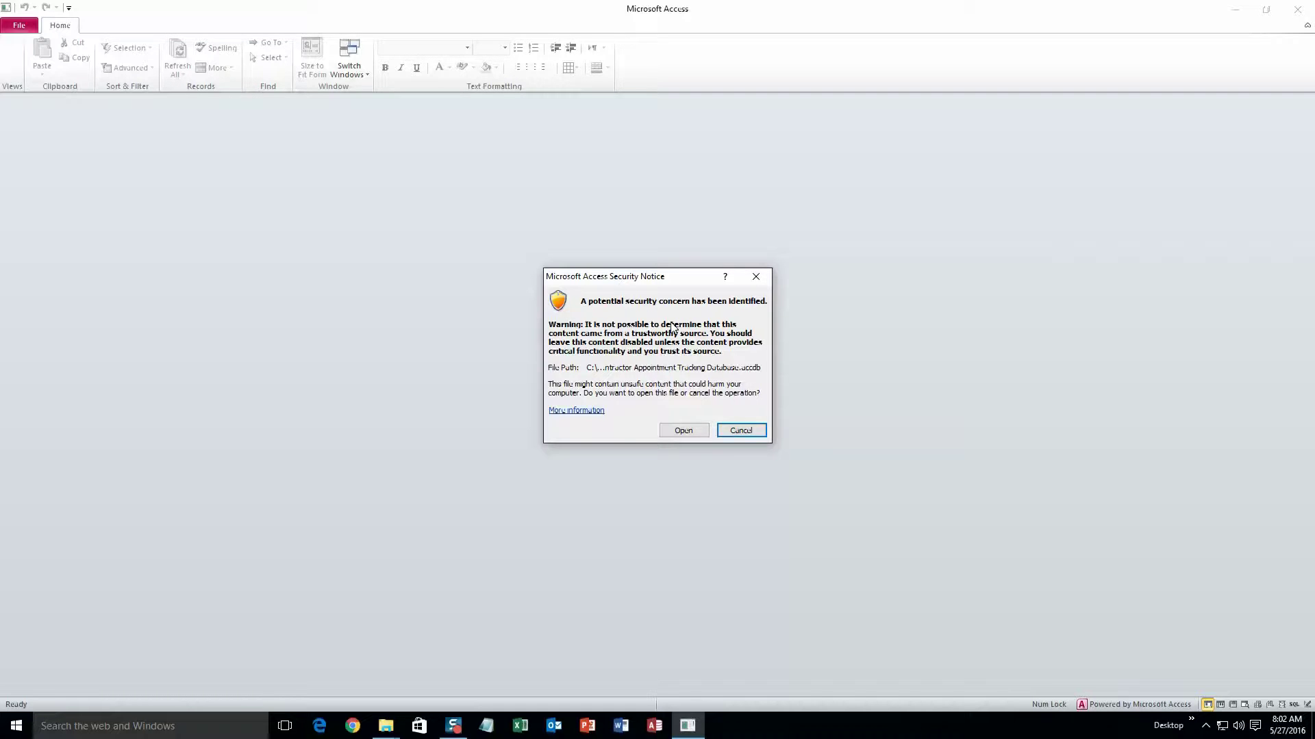
Allow the database past the Security Notice and start a blank customer via Add New Customer
left_click(681, 431)
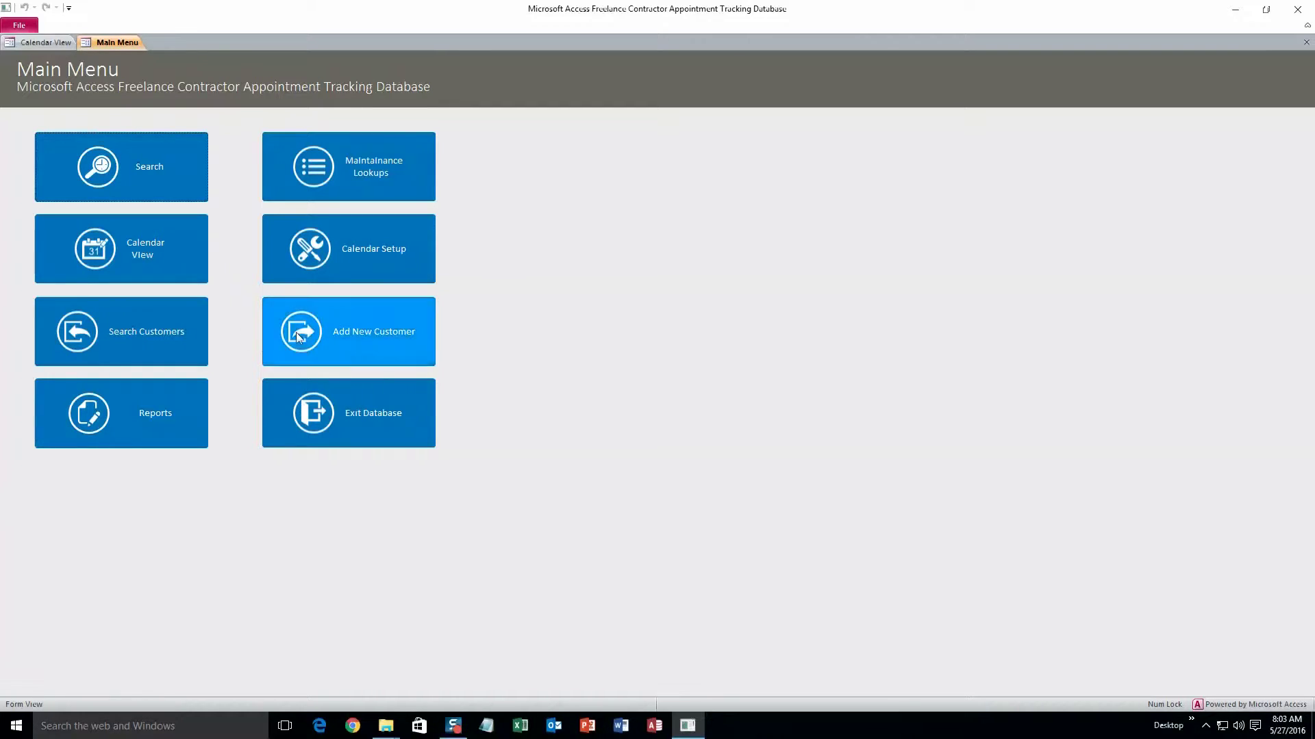
left_click(336, 341)
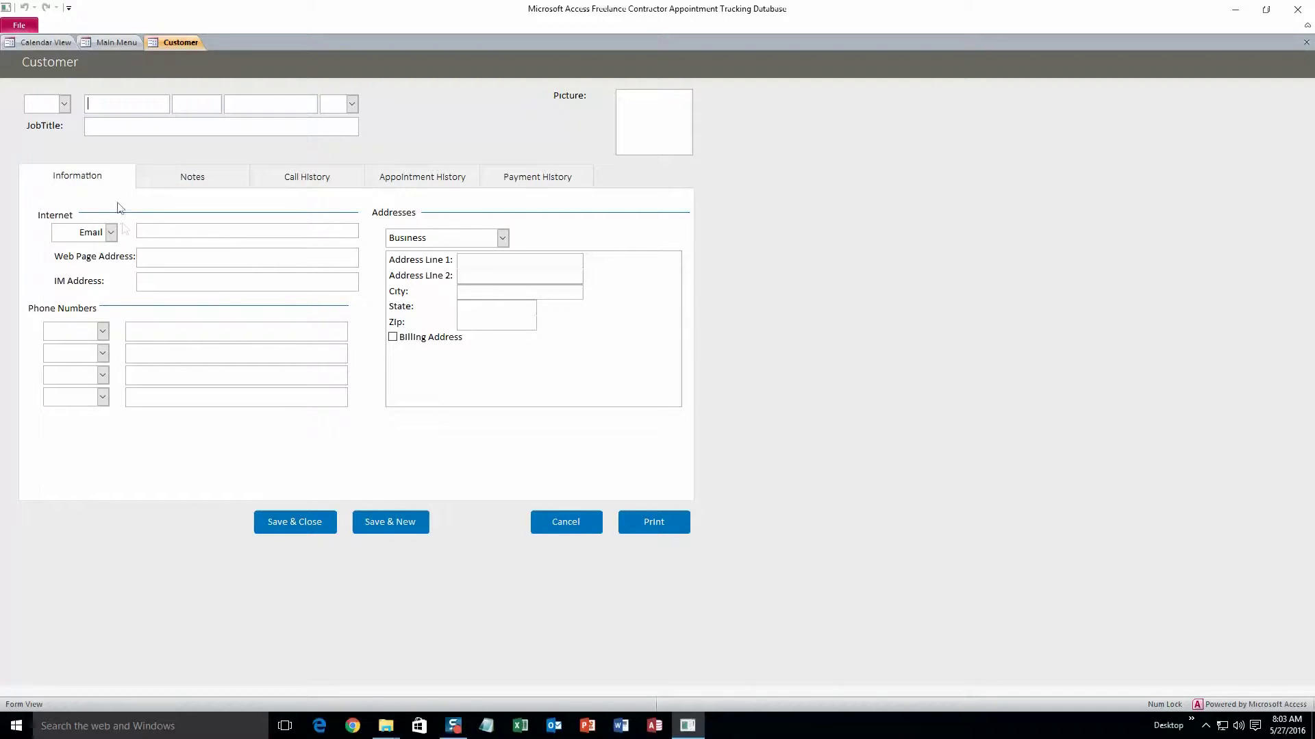
Browse the Notes, Call, Appointment and Payment History tabs, then return to contact information
left_click(207, 183)
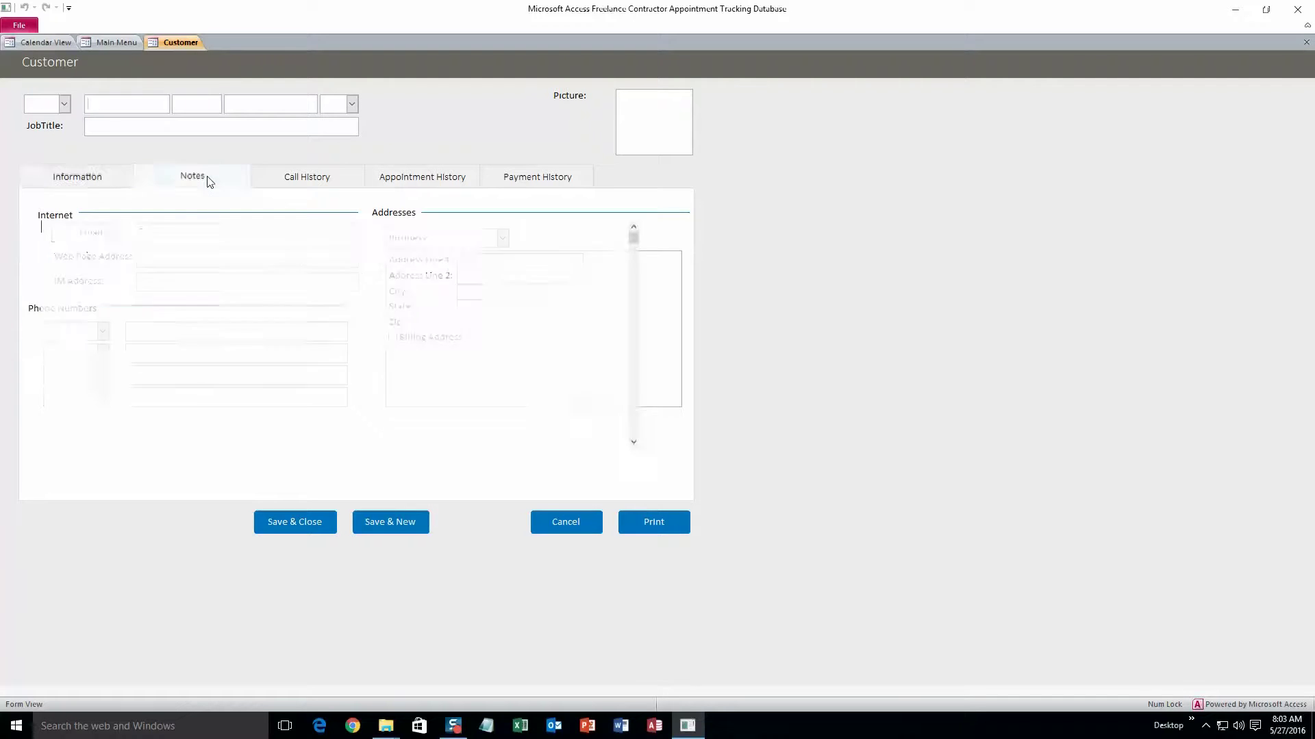
left_click(305, 189)
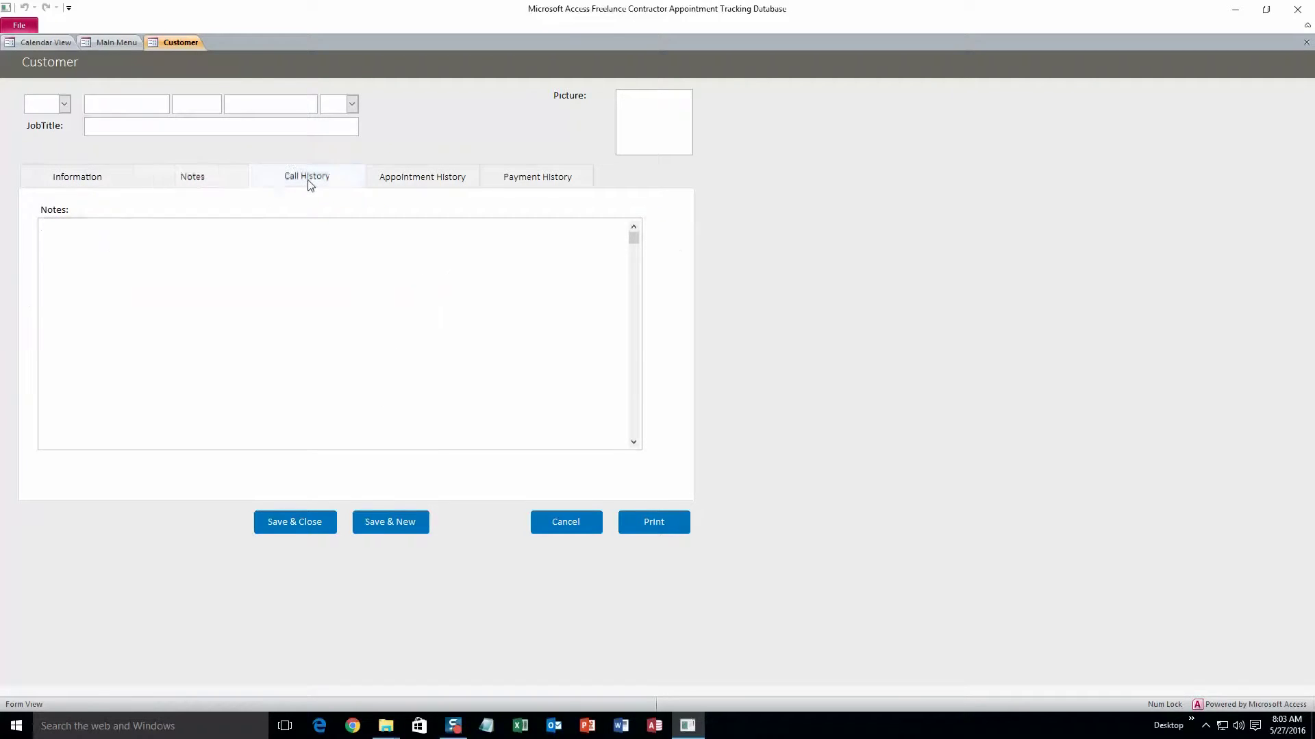
left_click(396, 184)
left_click(506, 182)
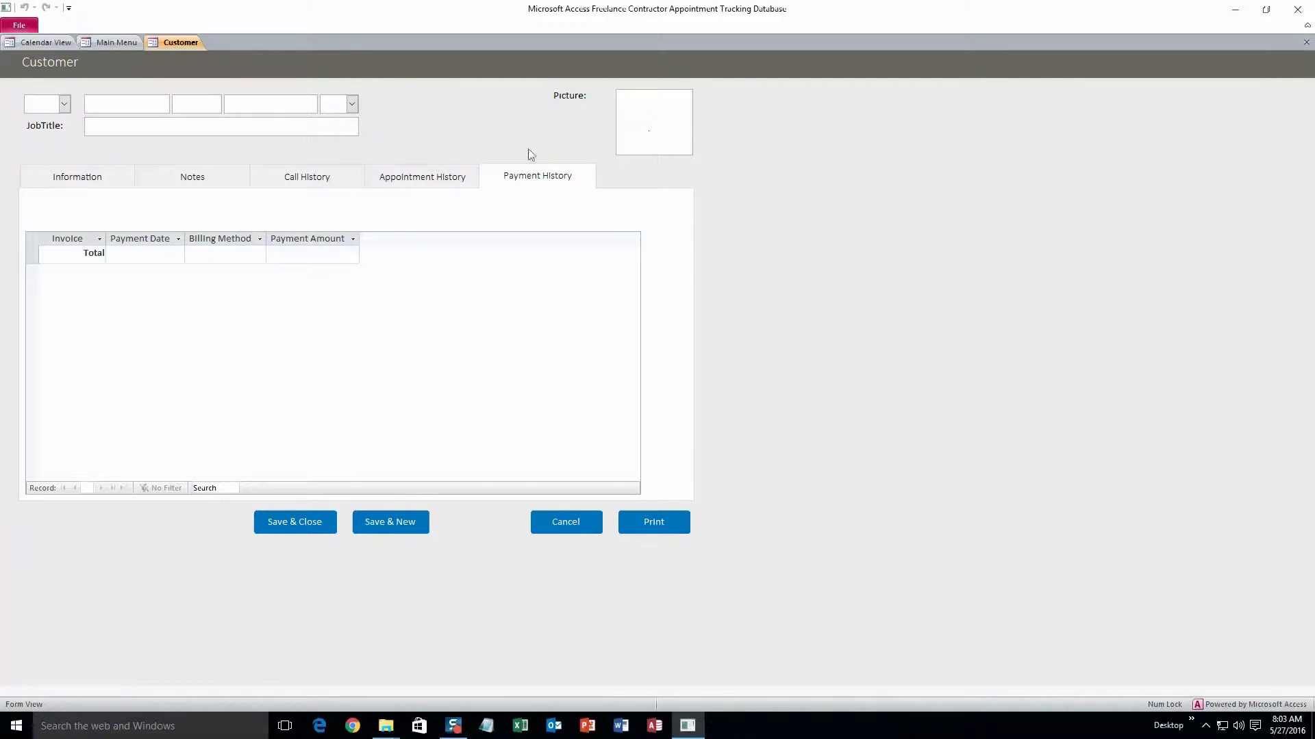
left_click(124, 178)
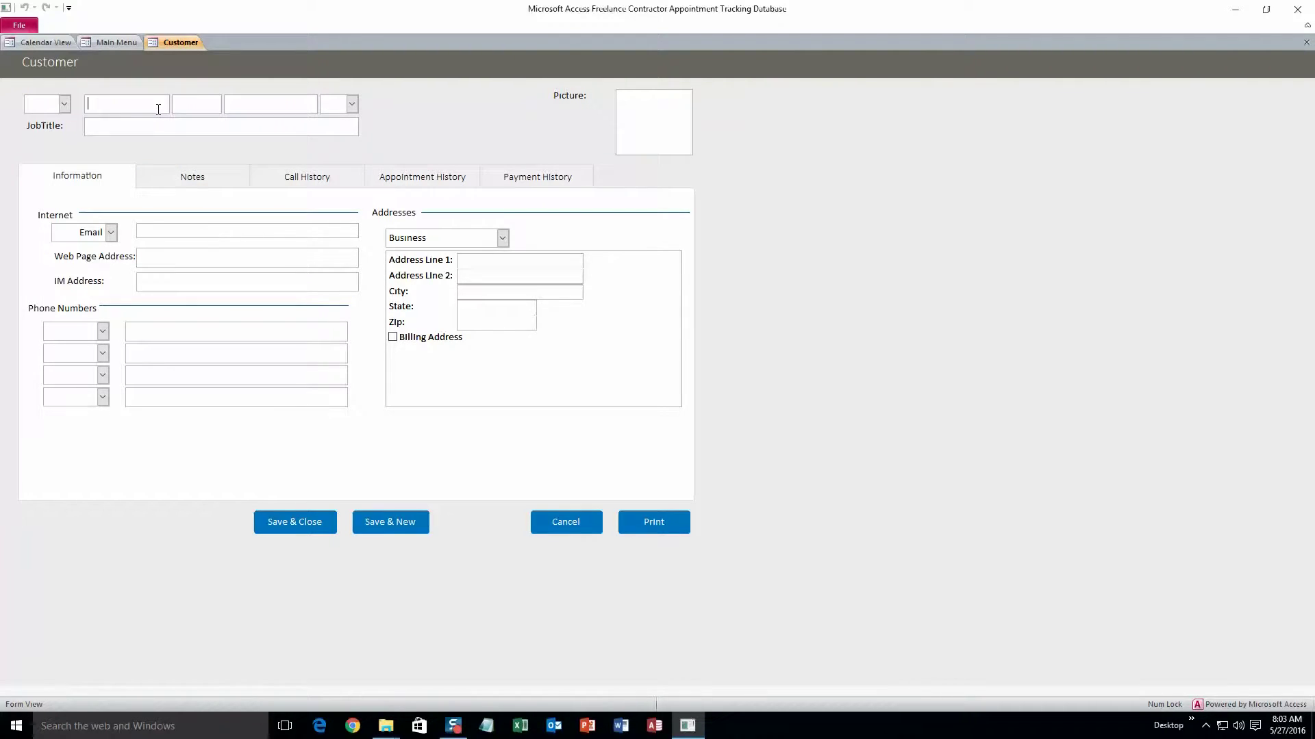
Enter the customer's first and last name, e-mail, street, city and state, then save and close
type("John")
left_click(246, 106)
type("Smith")
left_click(166, 234)
type("test@test.com")
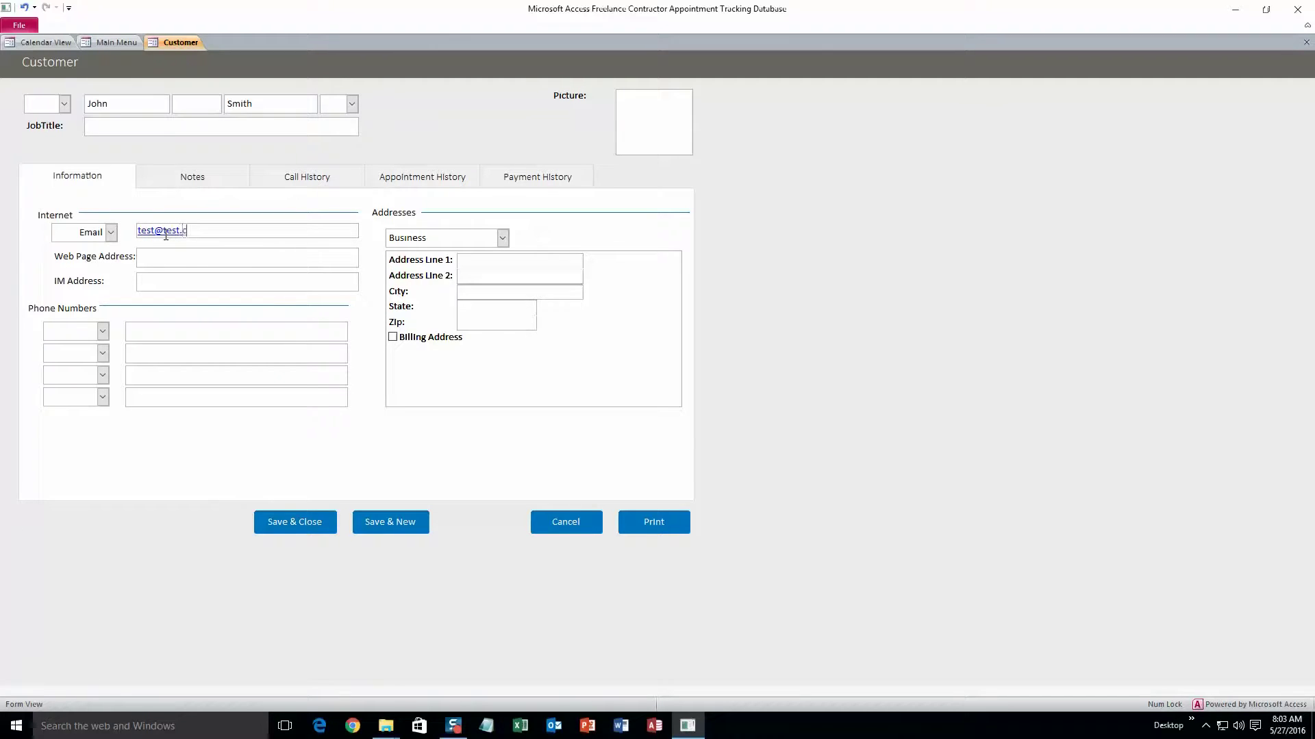
left_click(462, 260)
type("1234")
left_click(470, 296)
type("Ames")
left_click(471, 303)
type("IA")
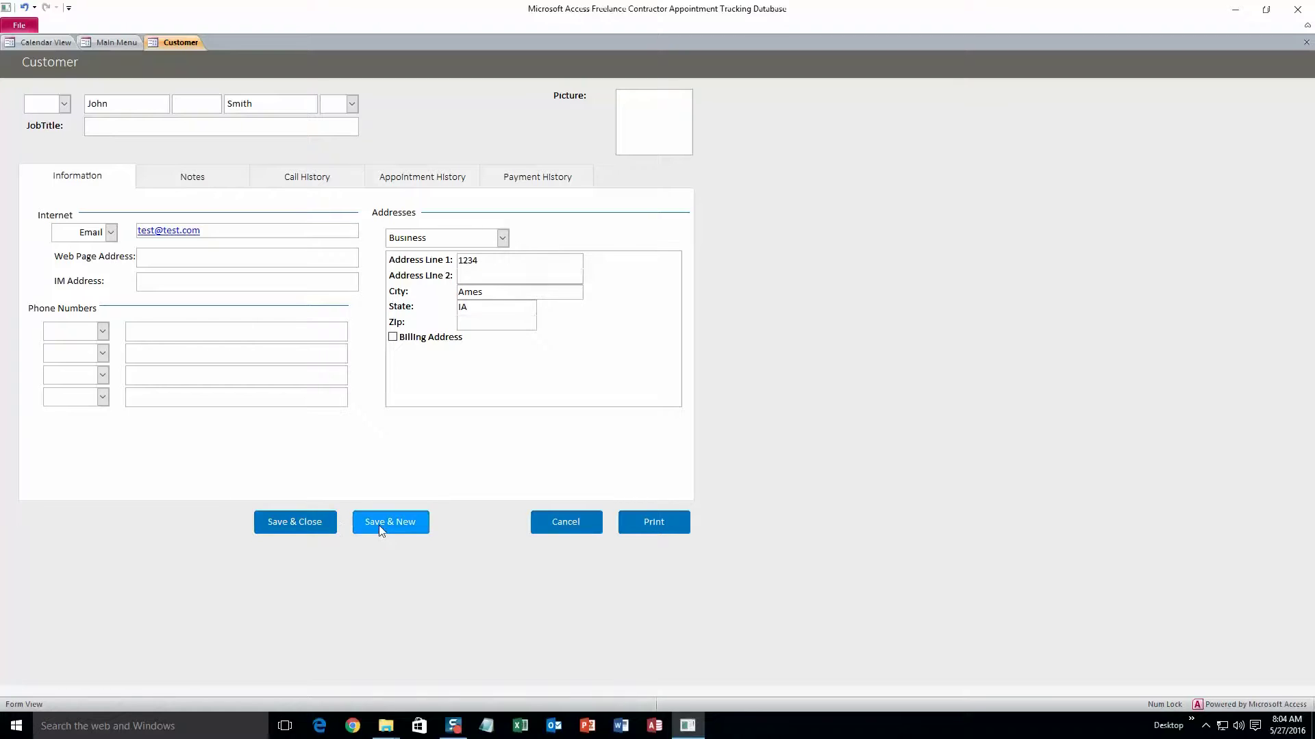
left_click(319, 522)
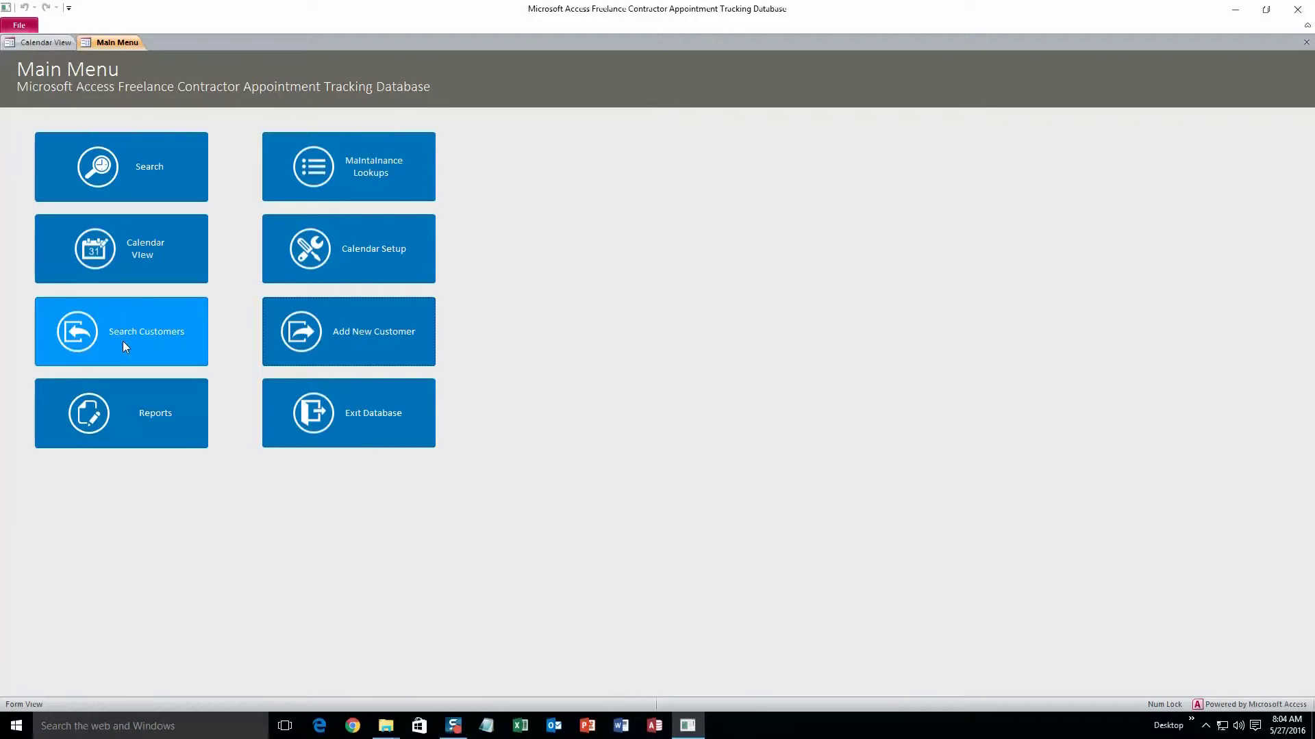
Search customers by the new customer's last name and review the found record
left_click(124, 346)
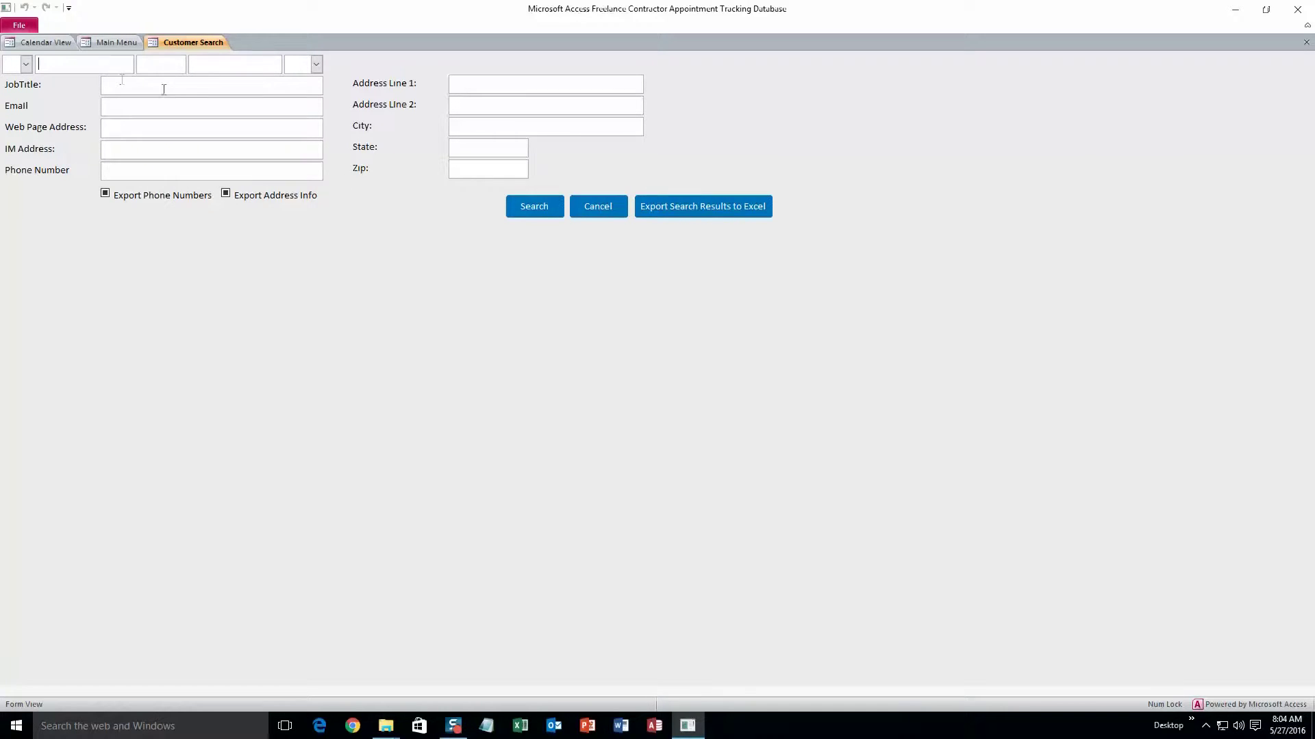
left_click(209, 66)
type("Smith")
left_click(538, 210)
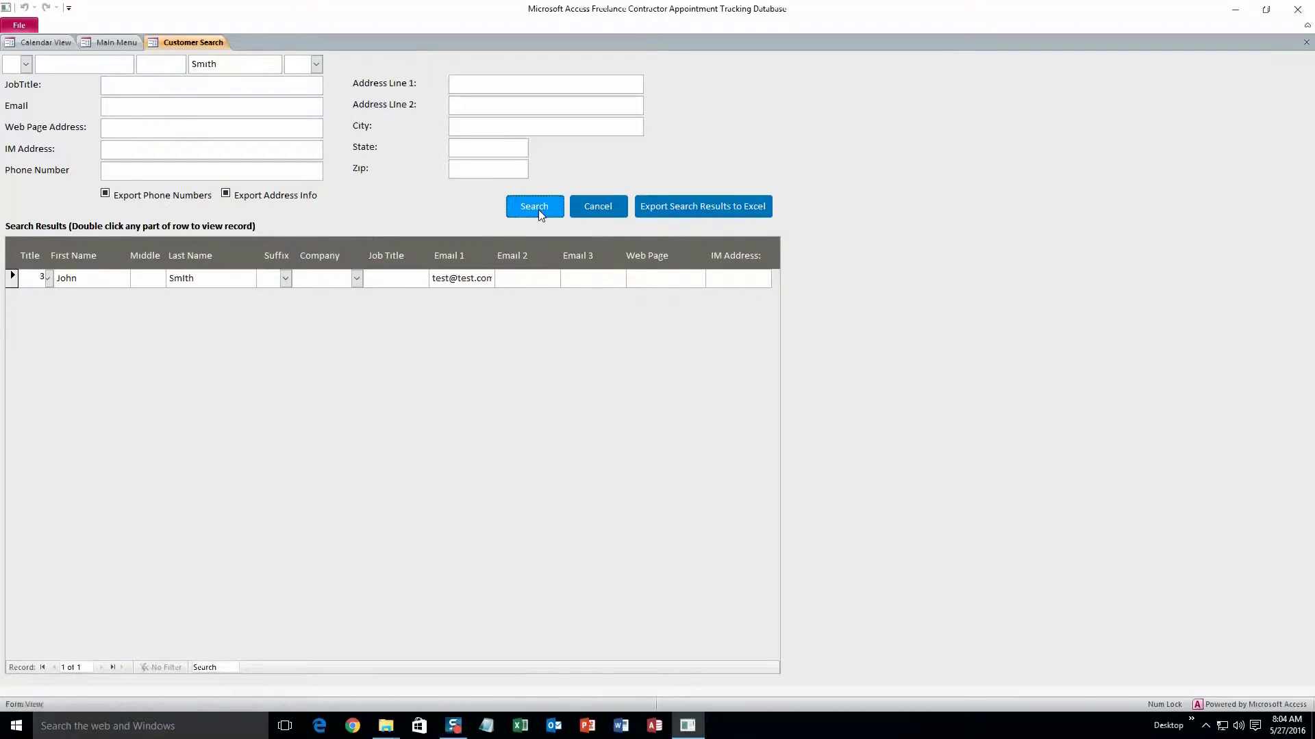
double_click(217, 278)
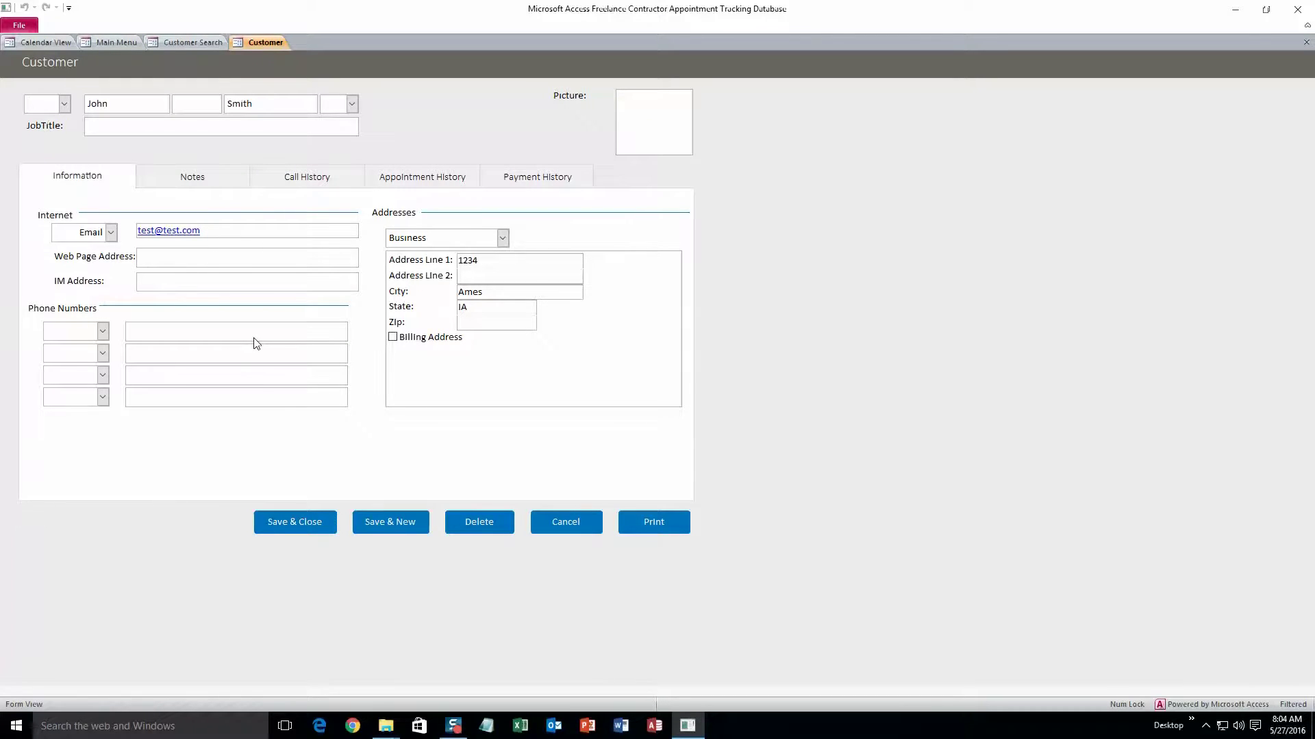
left_click(306, 521)
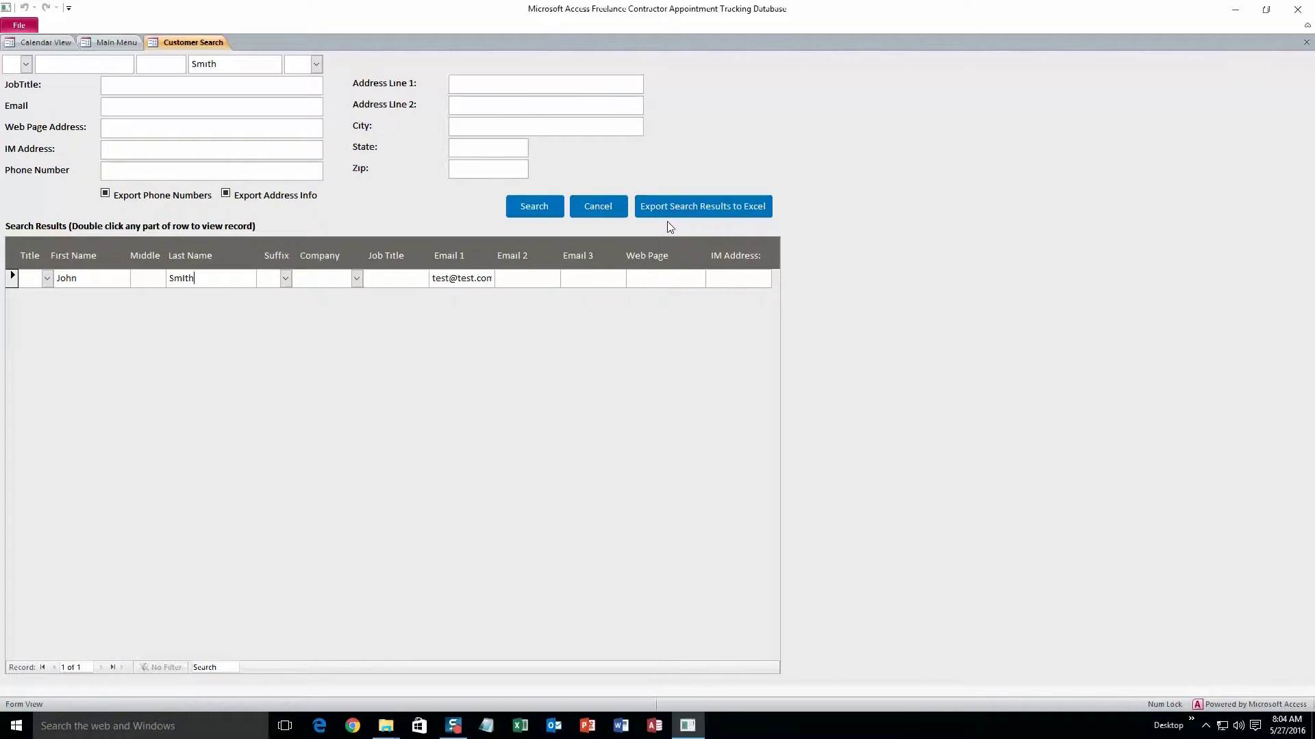
Export the search results to Excel, close Excel and return to the Main Menu
left_click(676, 203)
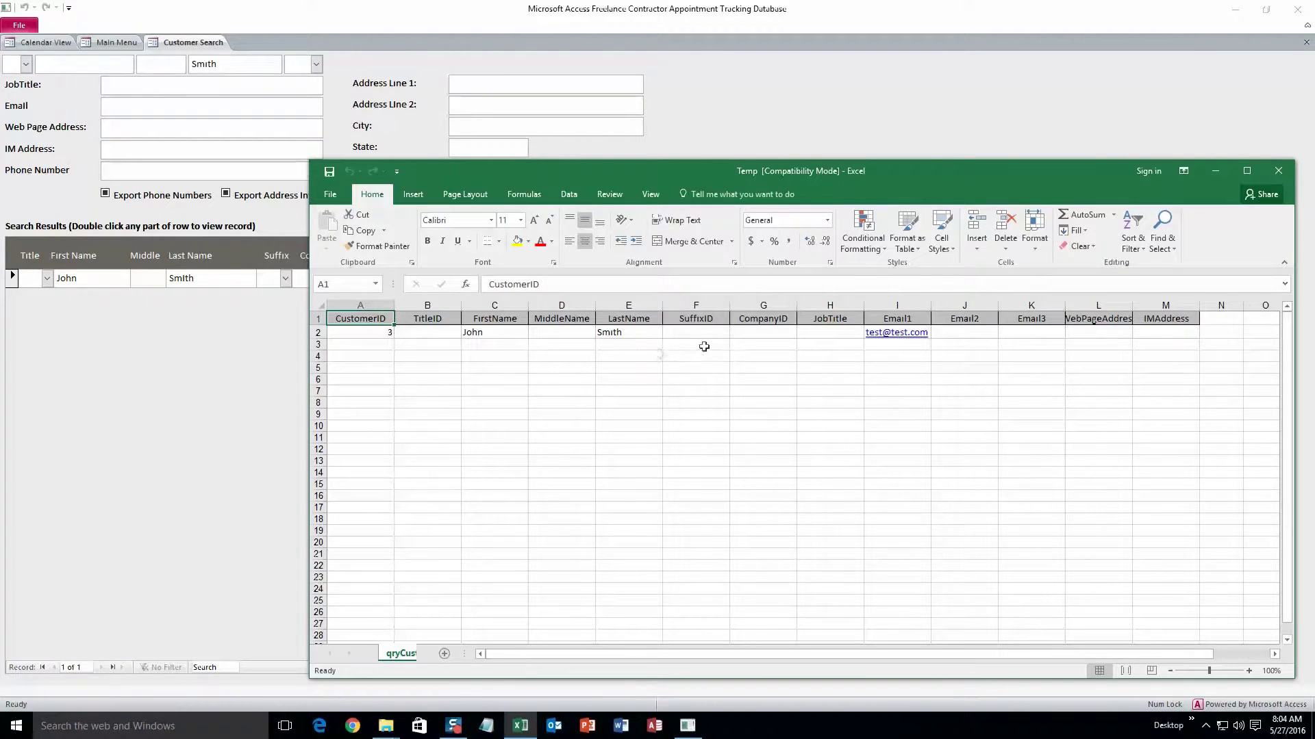
left_click(1277, 170)
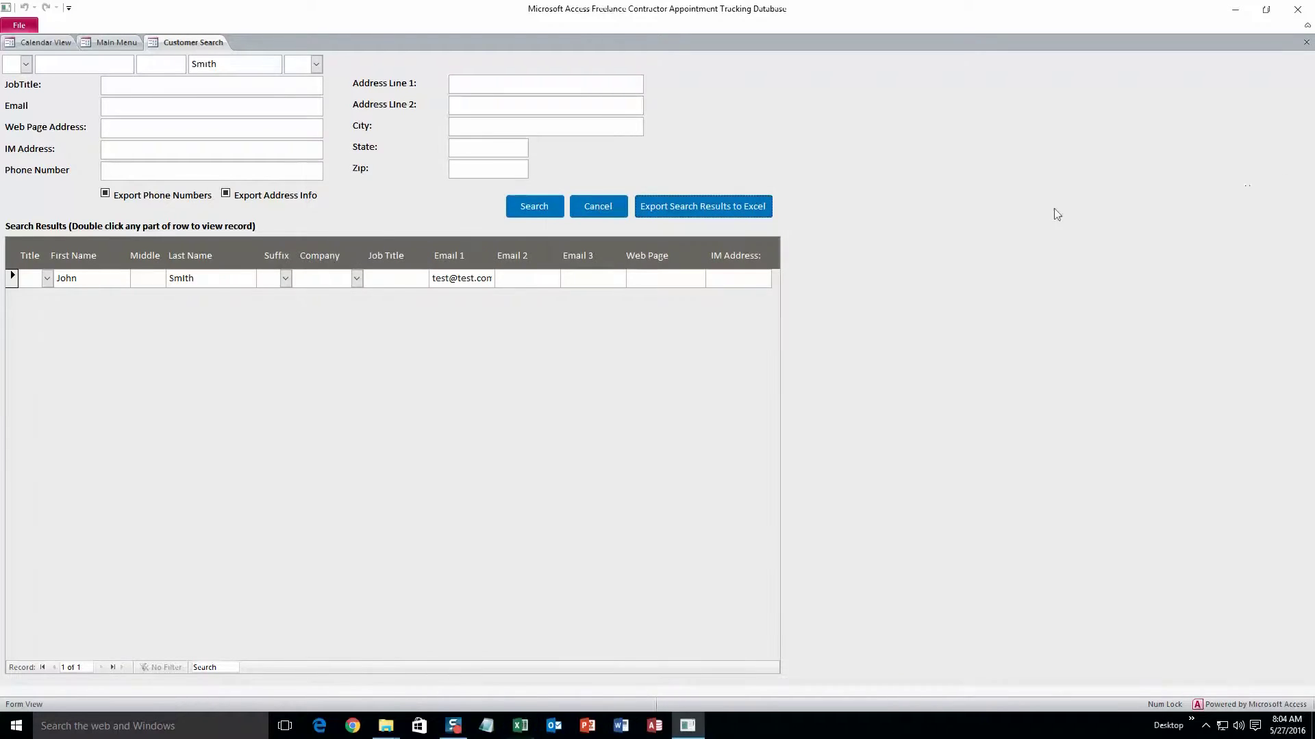
left_click(101, 42)
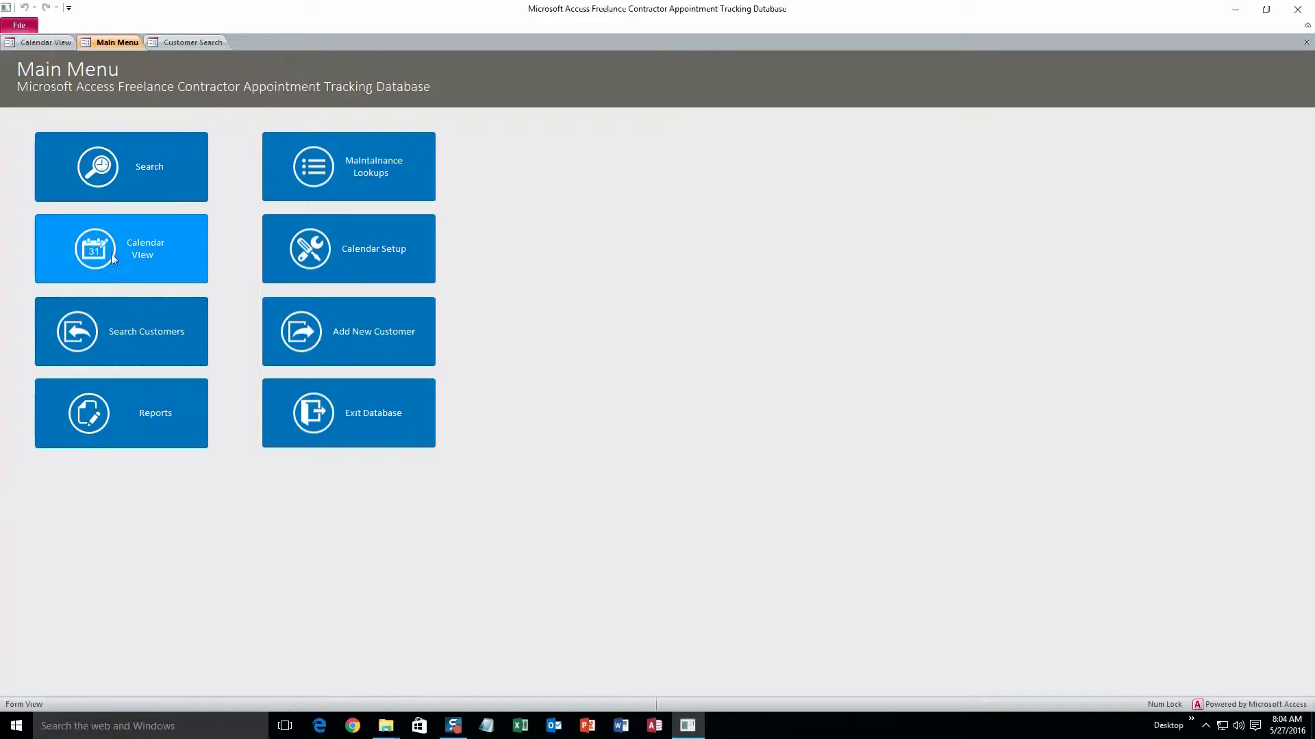
Open Calendar View at today, Friday May 27 2016, and start a 12 pm appointment
left_click(147, 257)
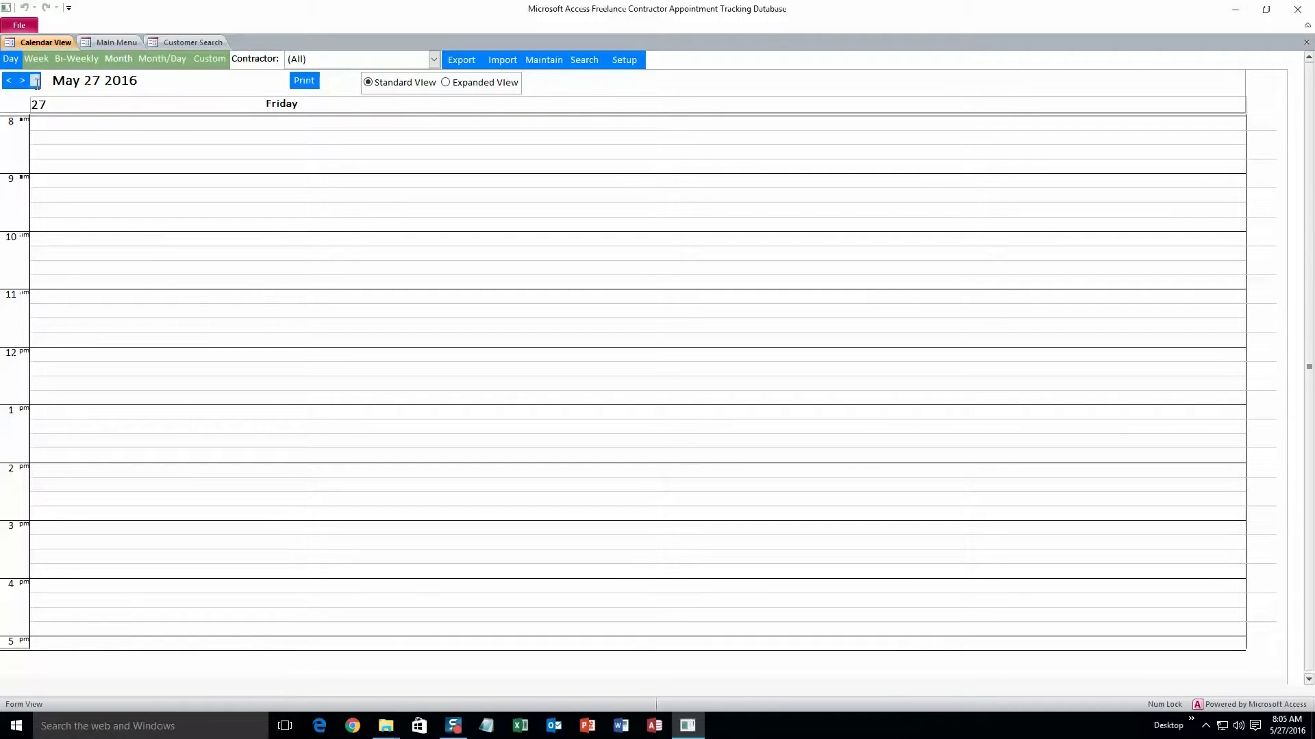
left_click(35, 81)
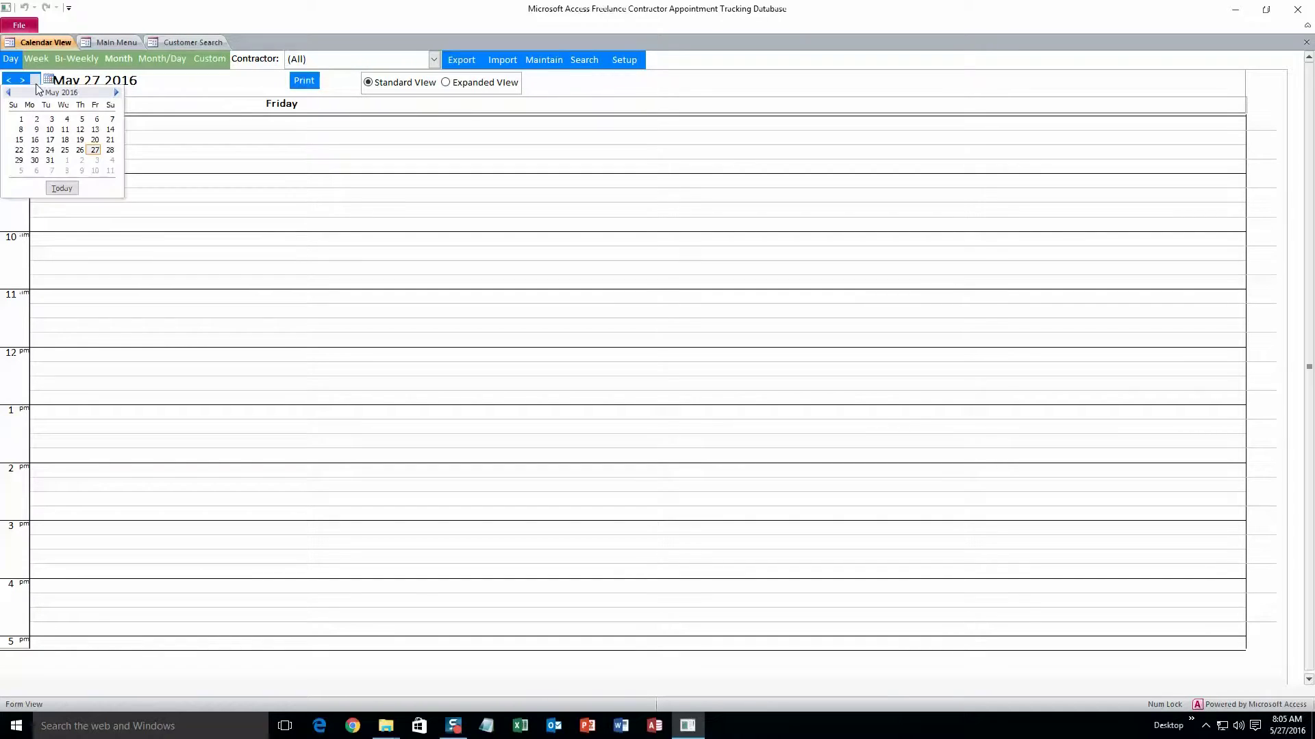
left_click(74, 185)
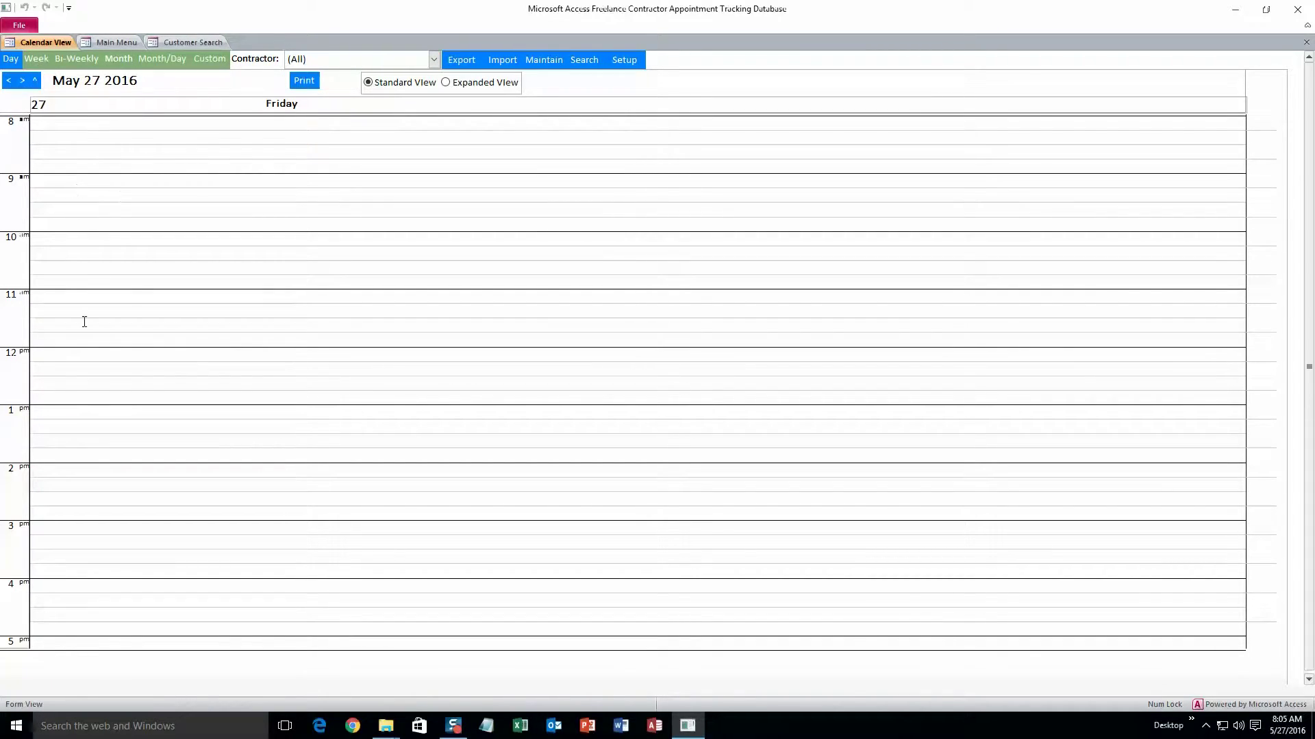
double_click(81, 357)
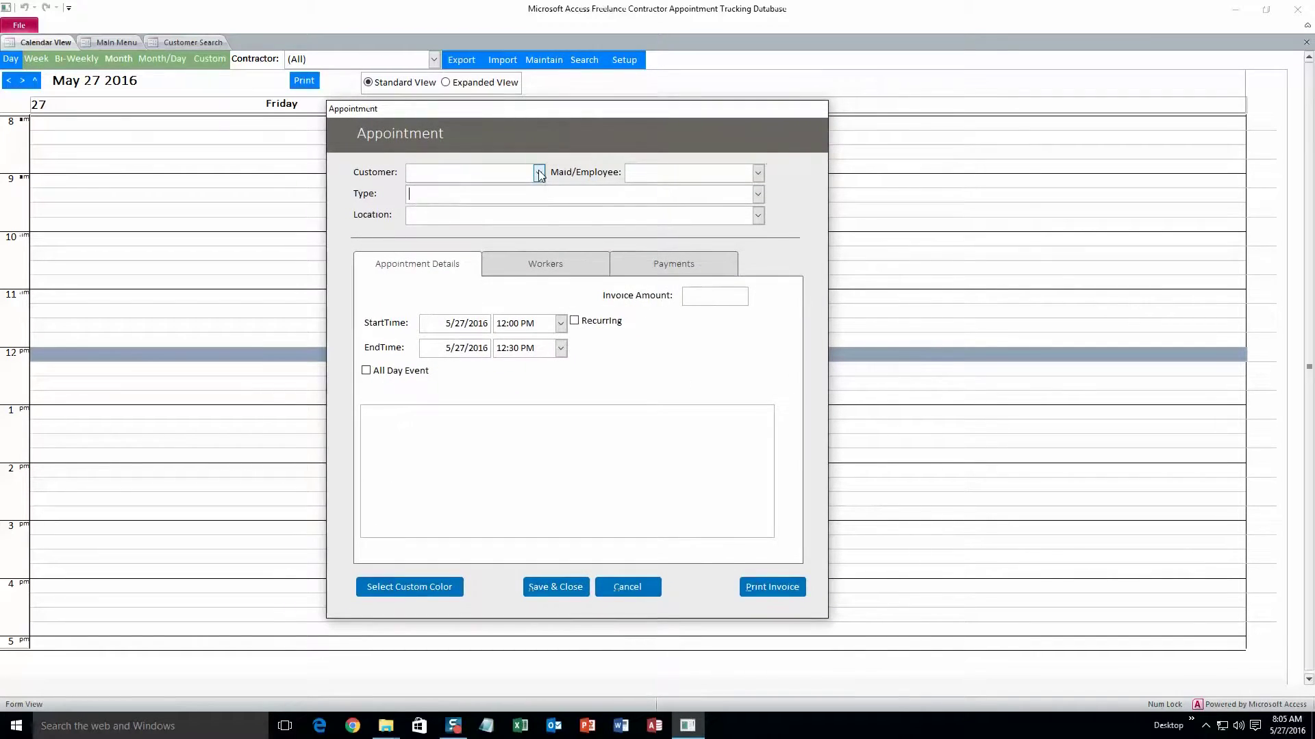
Assign the first customer, Contractor 1, type Group and Location 1 to the appointment
left_click(539, 174)
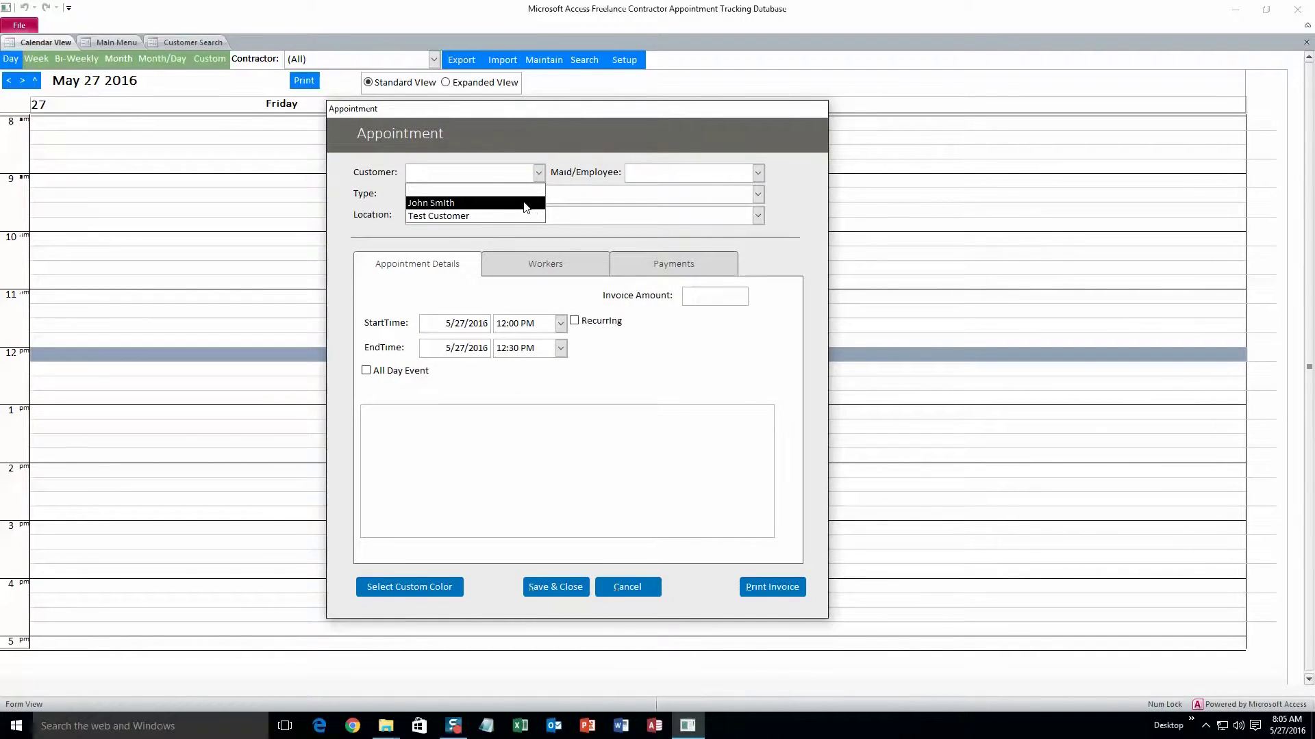
left_click(526, 204)
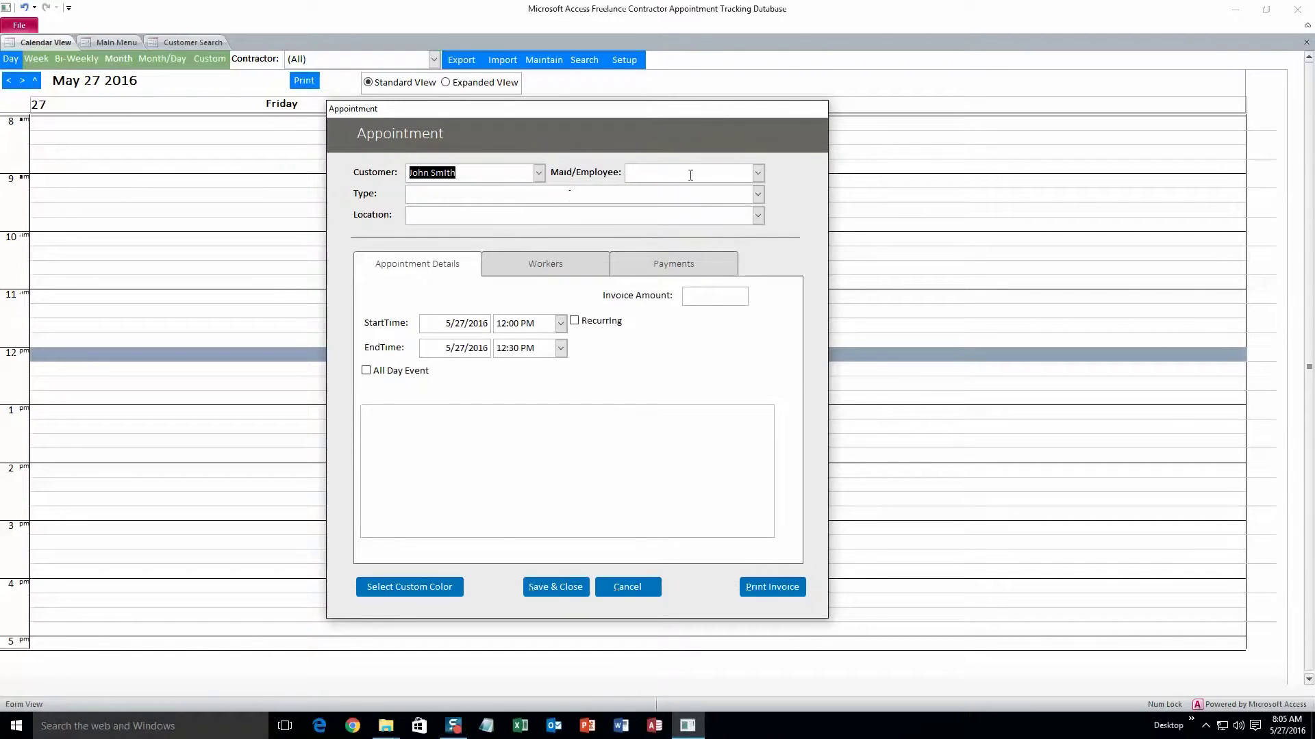
left_click(758, 174)
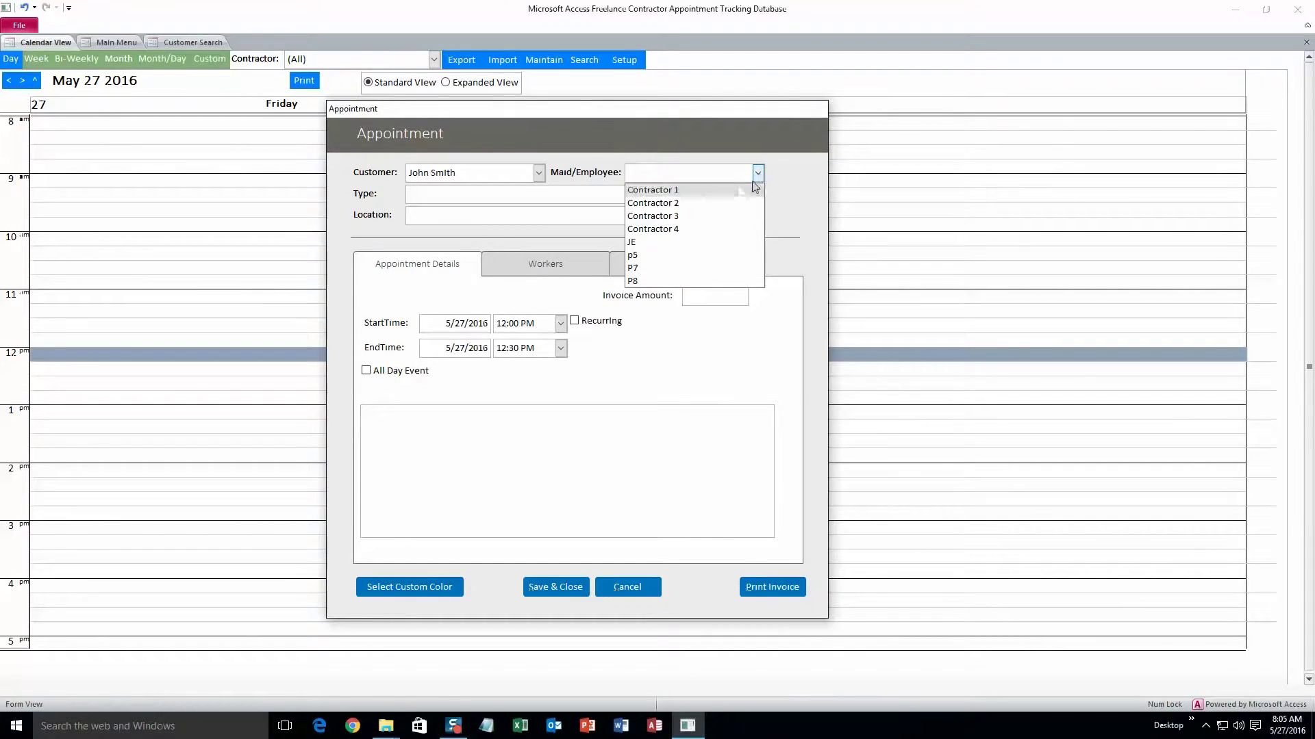
left_click(715, 192)
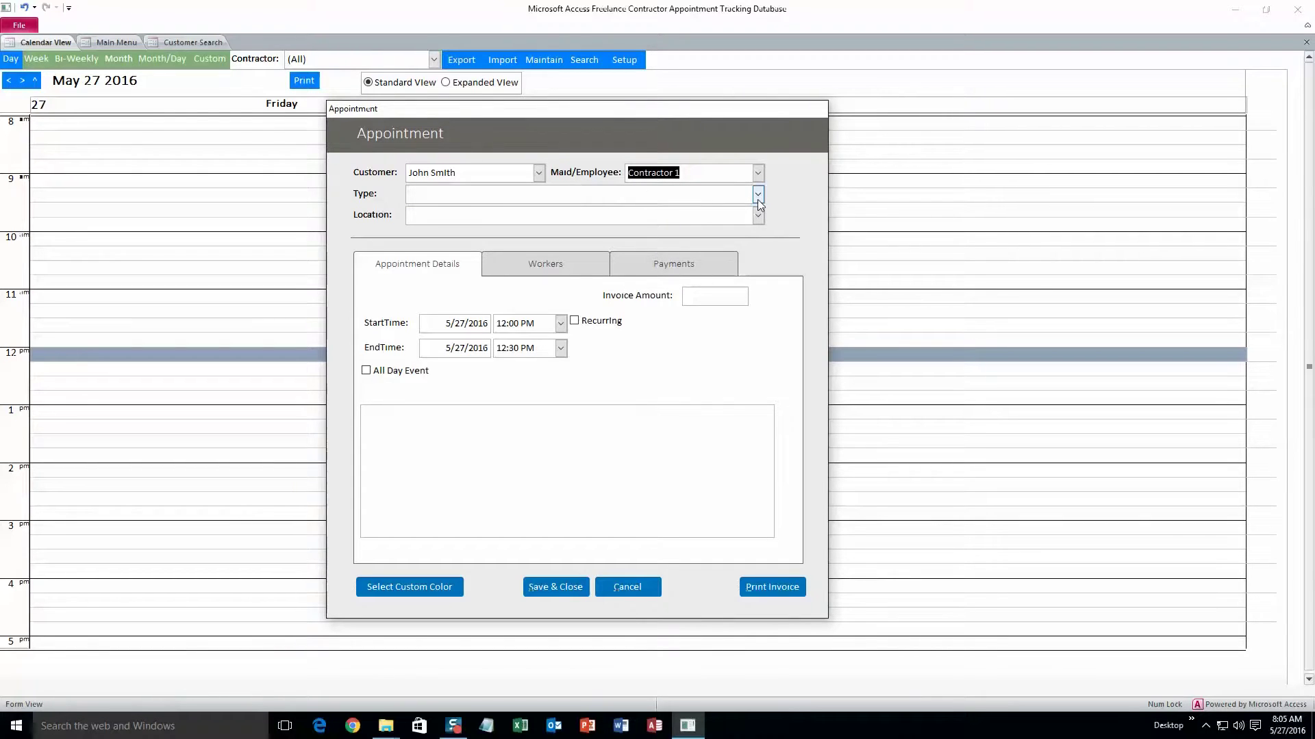
left_click(758, 197)
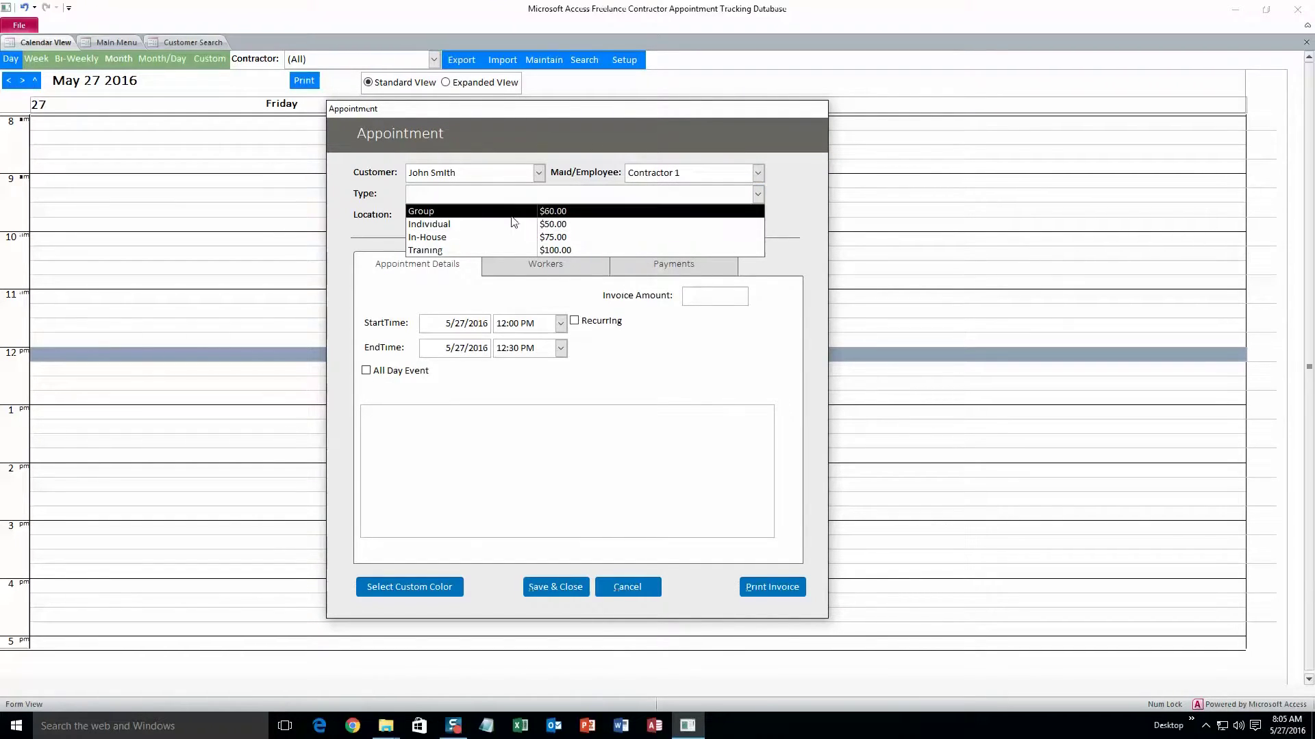
left_click(511, 214)
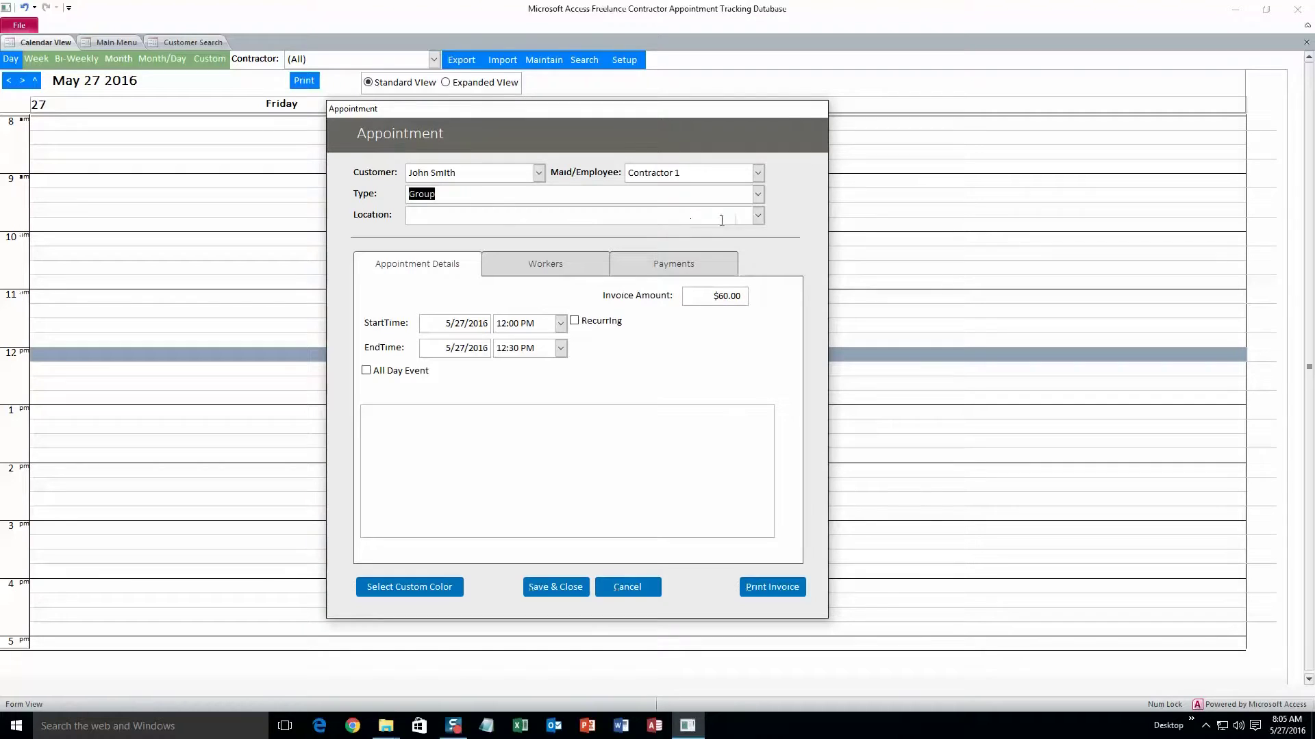
left_click(758, 217)
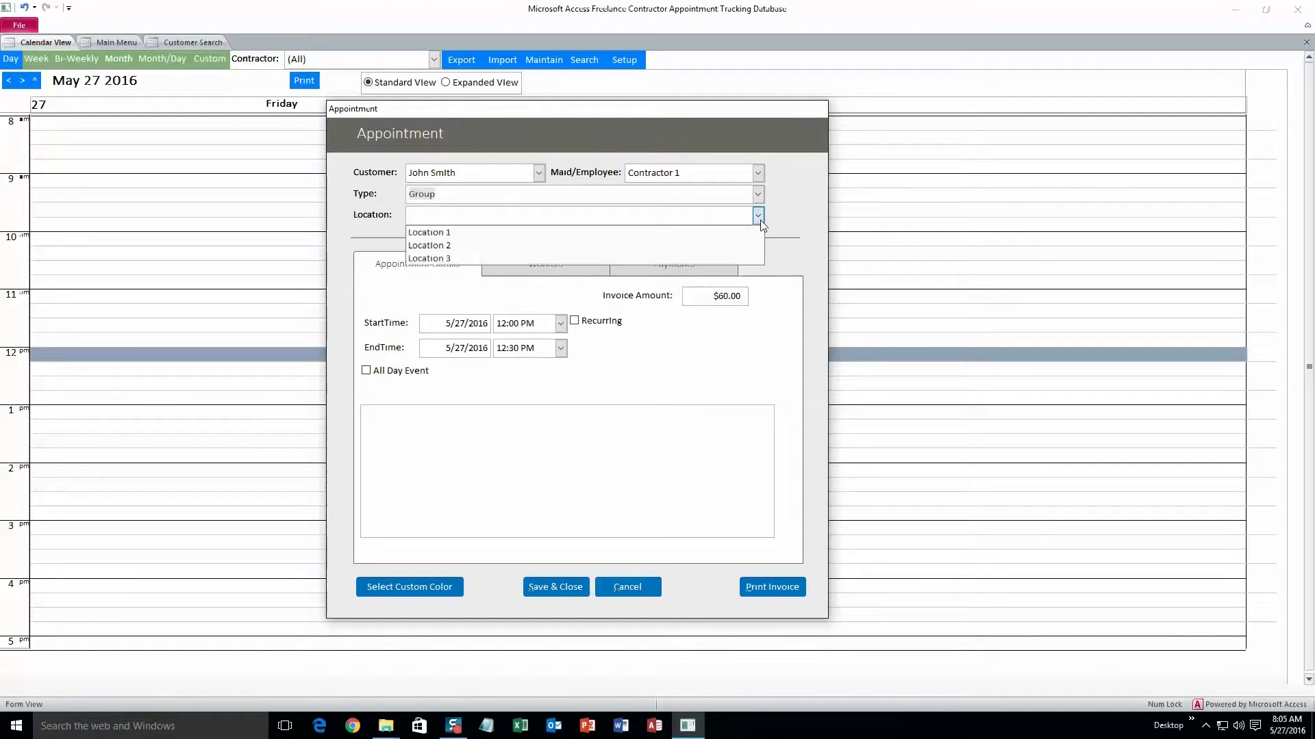
left_click(540, 236)
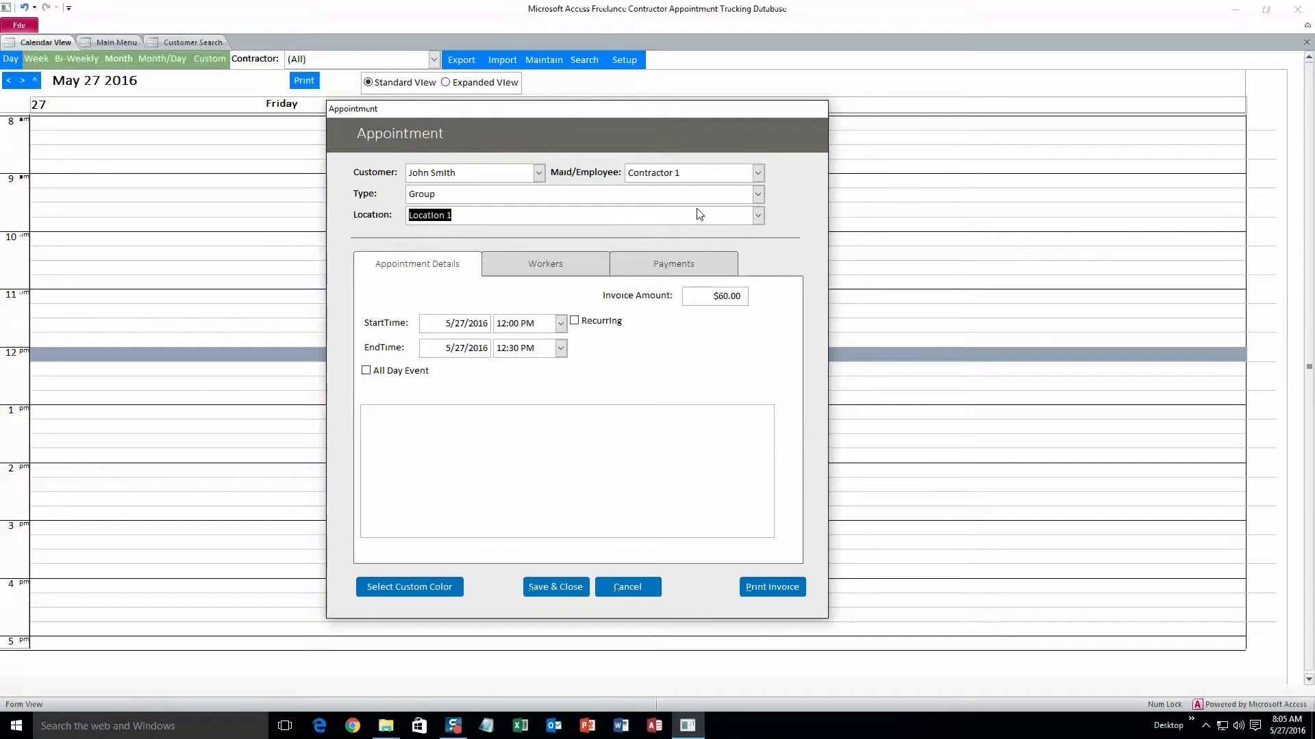
Add the note 'asfhlertjdnvserg' and review the Workers and Payments tabs
left_click(587, 273)
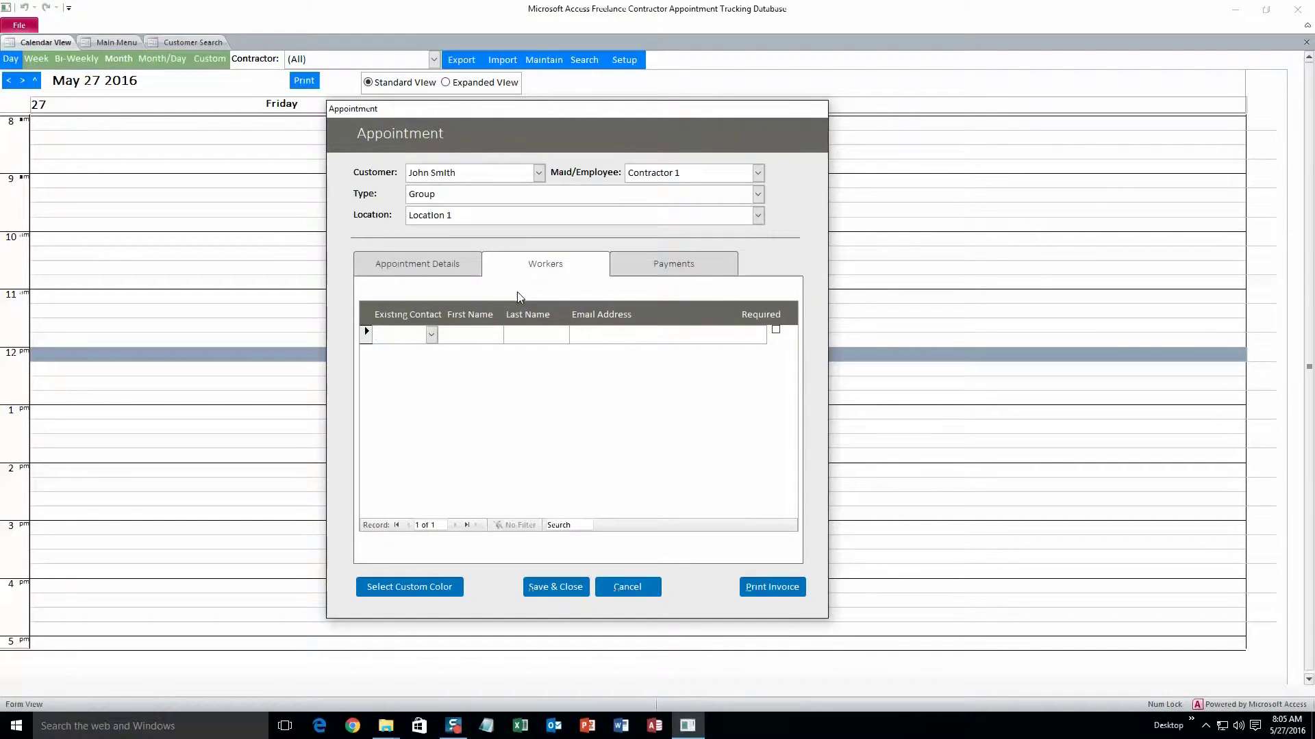
left_click(436, 272)
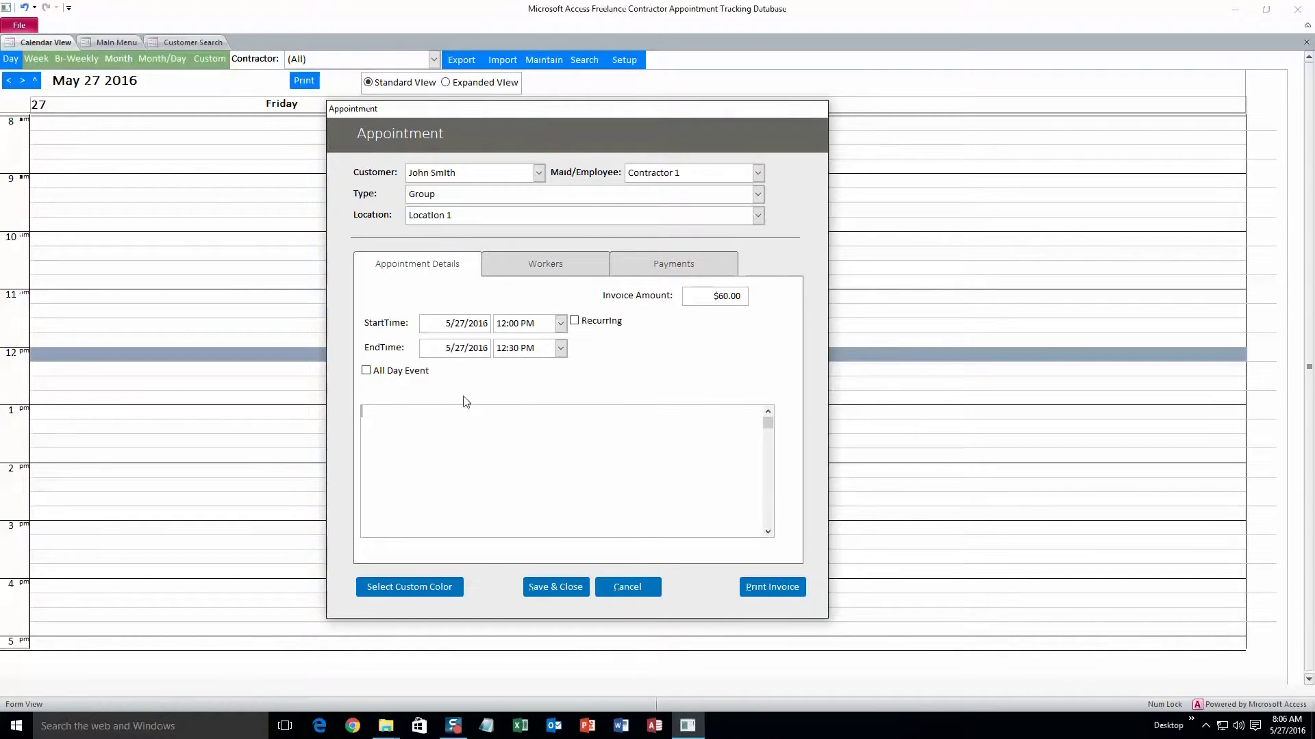
type("asfhlertjdnvserg")
left_click(552, 269)
left_click(666, 274)
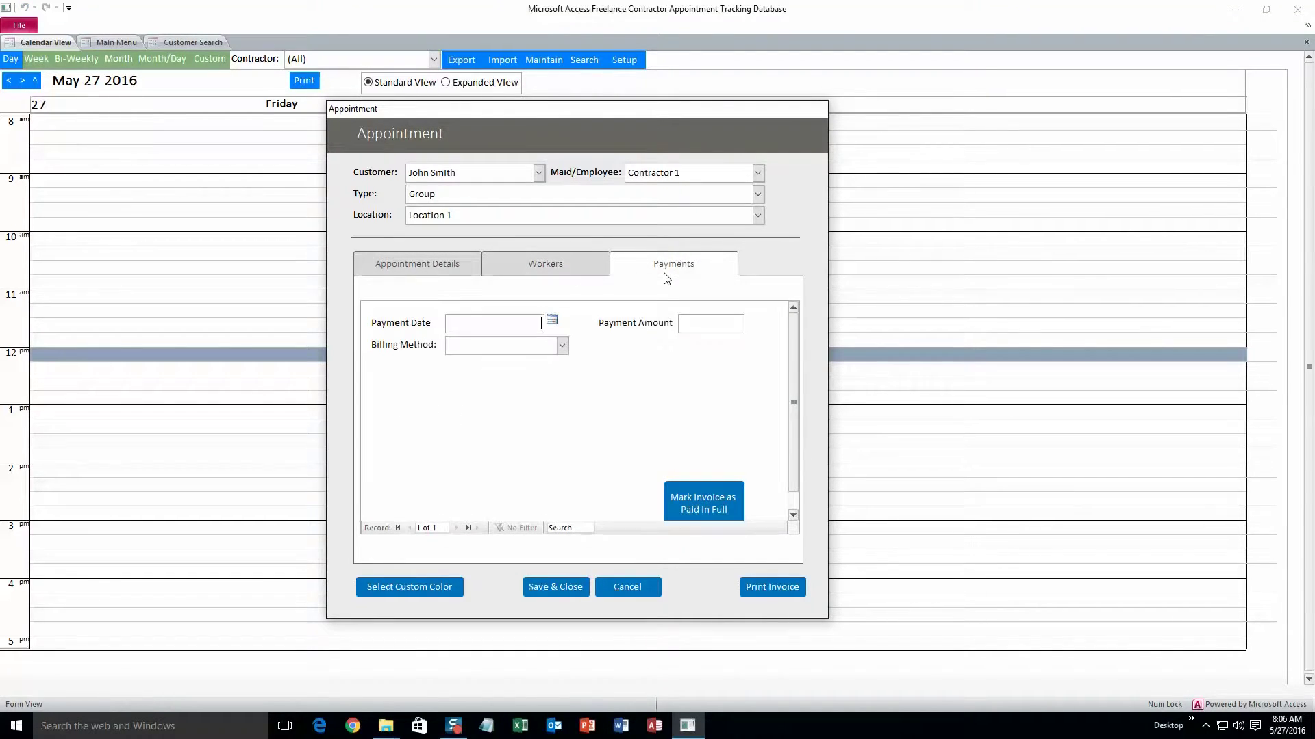
Colour the appointment blue, save it, then switch the calendar to single-day view
left_click(419, 588)
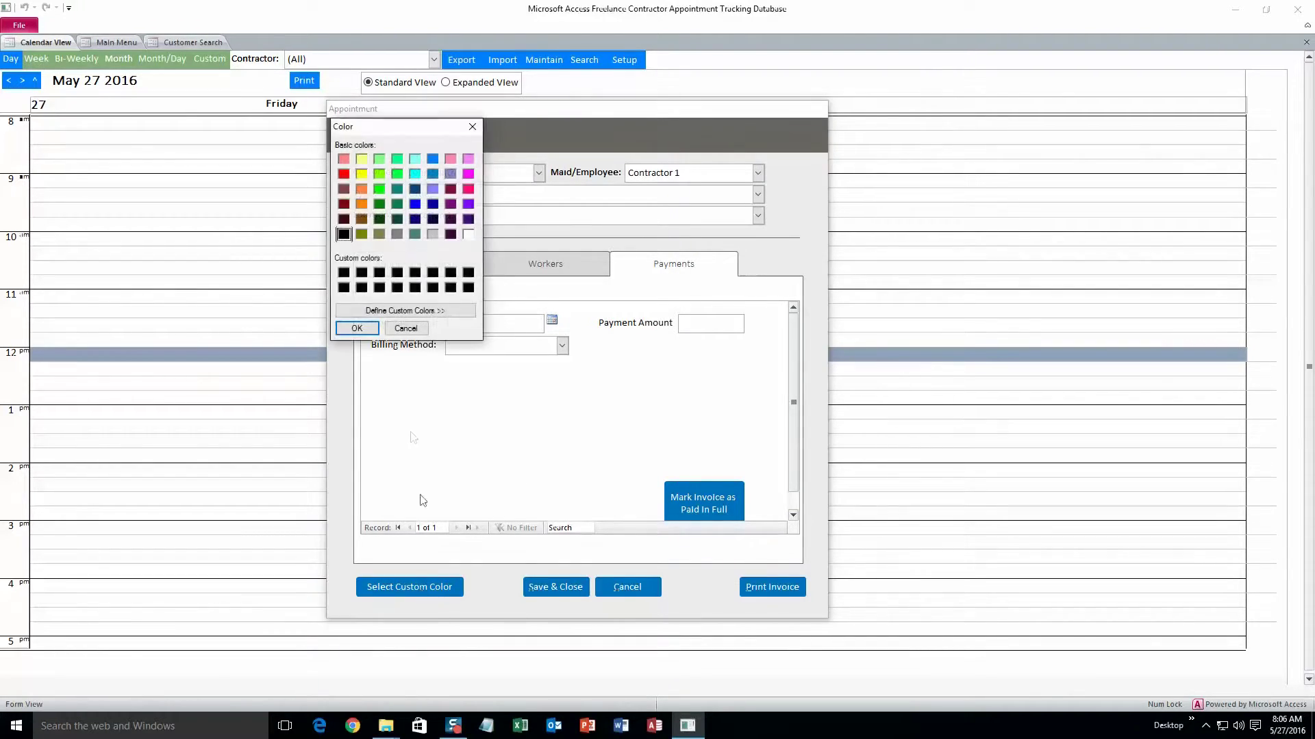
left_click(432, 160)
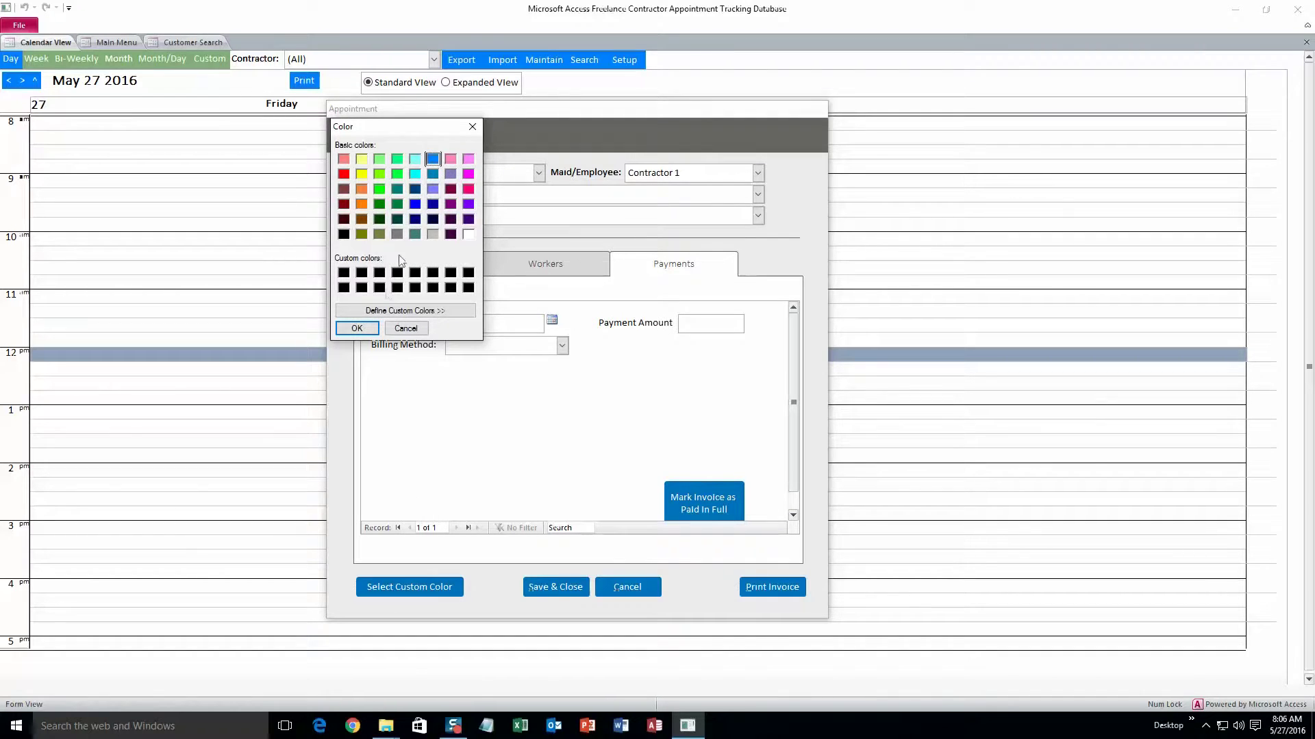
left_click(357, 328)
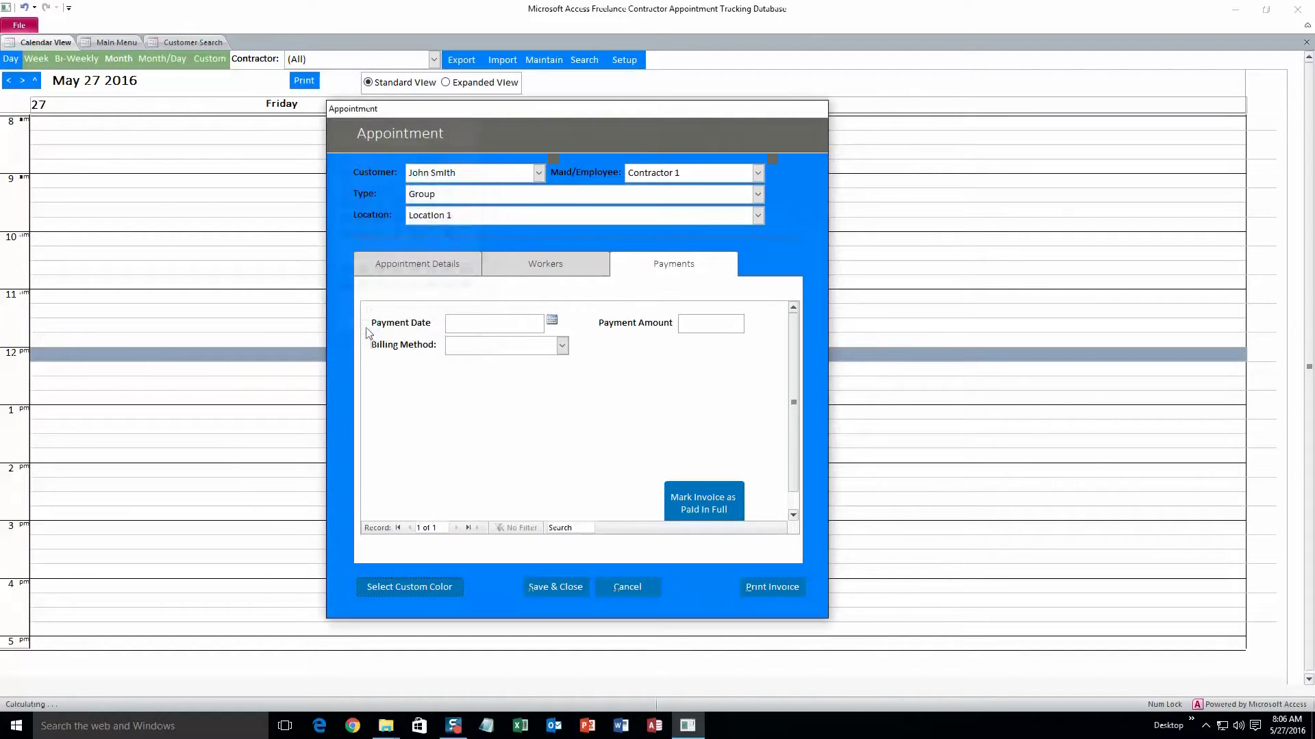
left_click(564, 590)
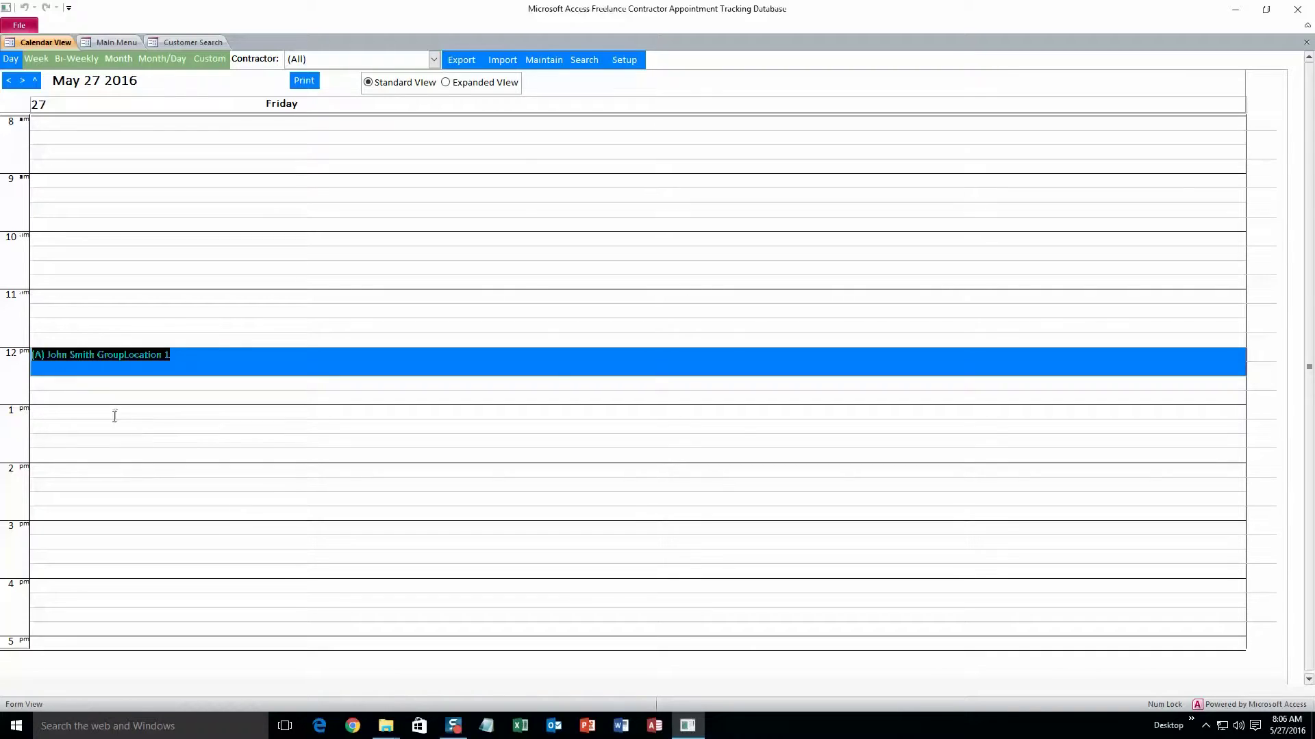
left_click(105, 380)
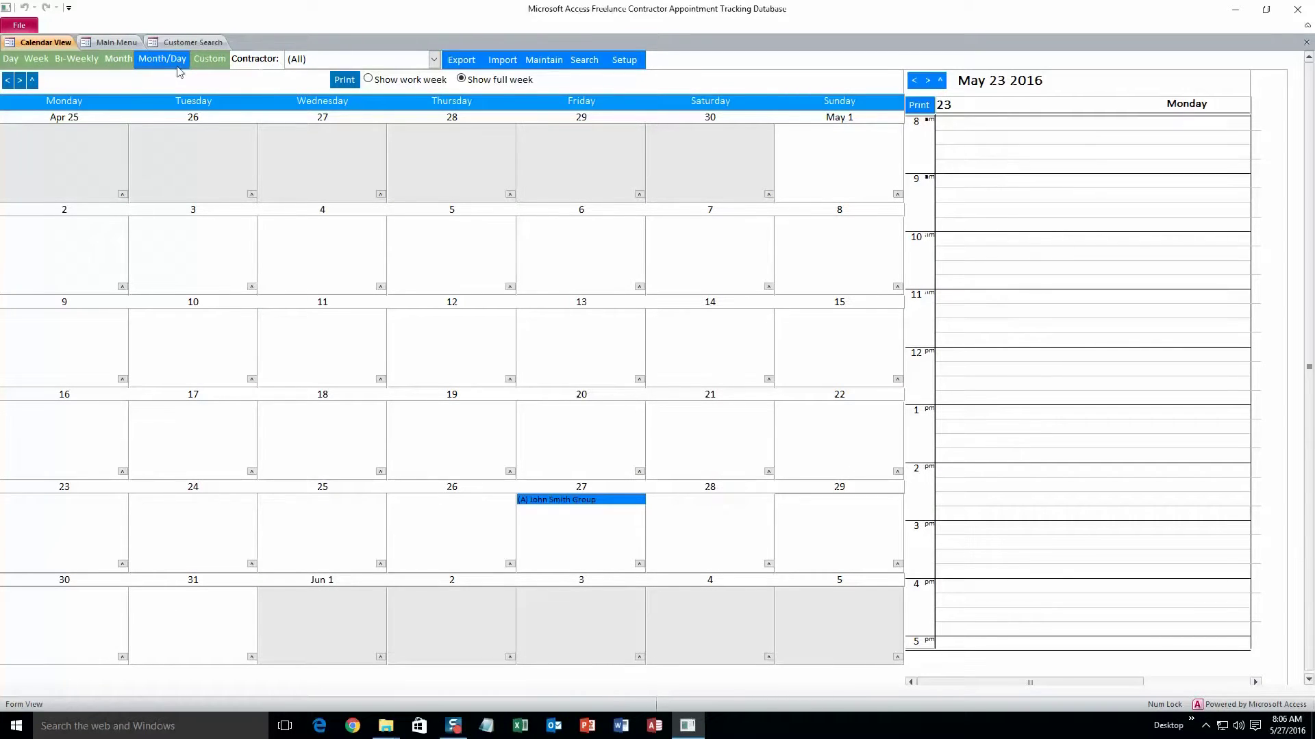
left_click(12, 59)
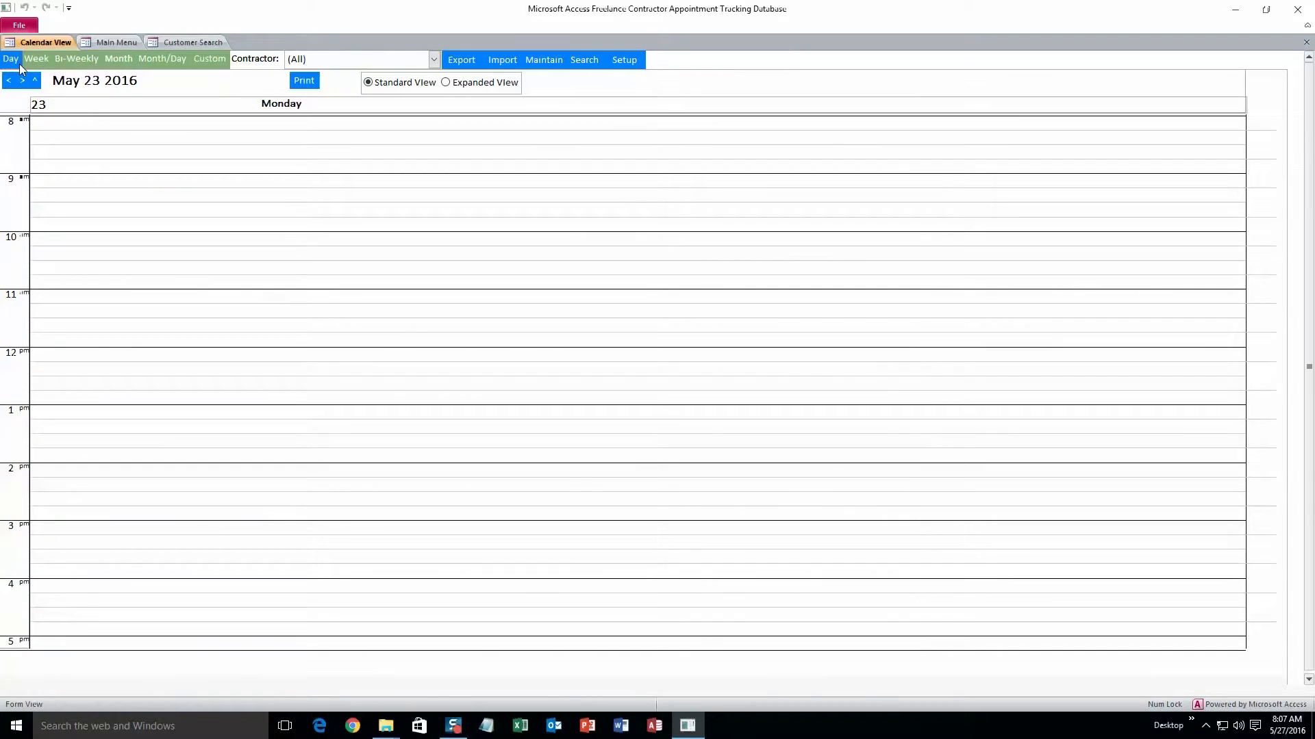
Filter May 27 2016 by Contractor 1, then Contractor 2, and return to the Main Menu
left_click(434, 60)
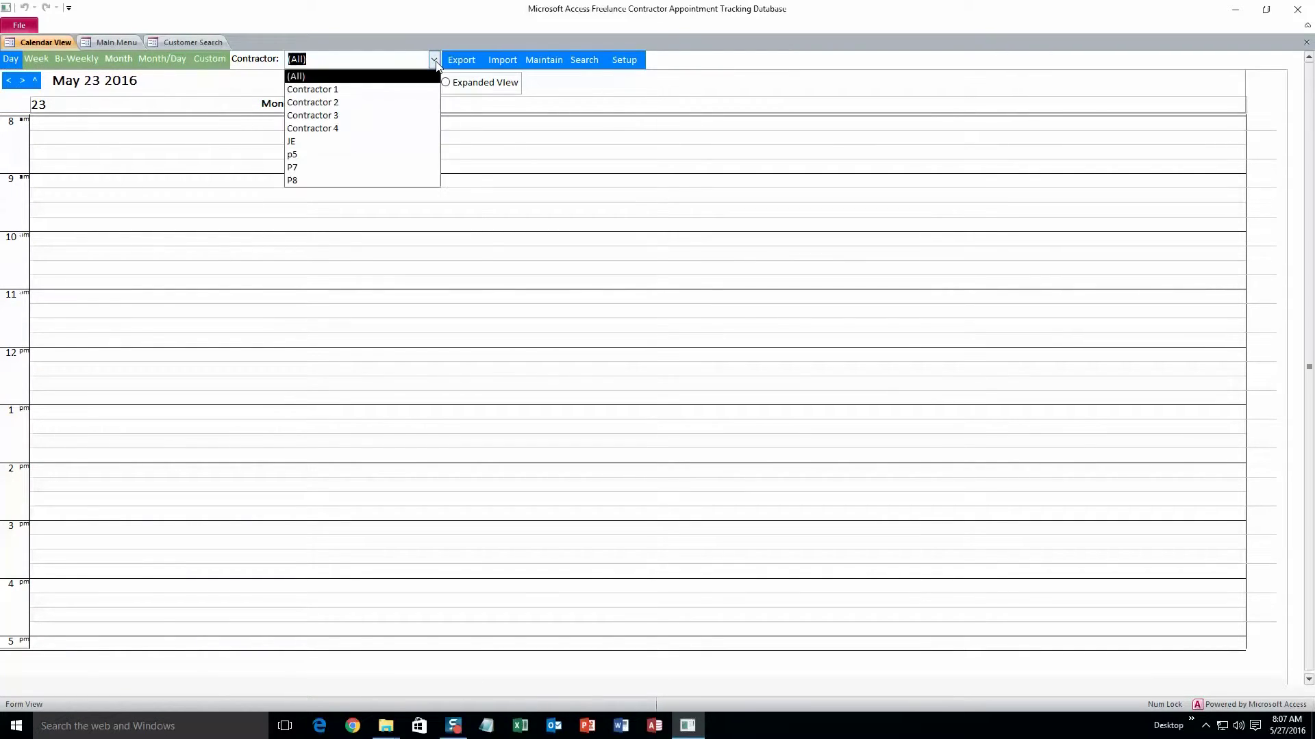
left_click(364, 92)
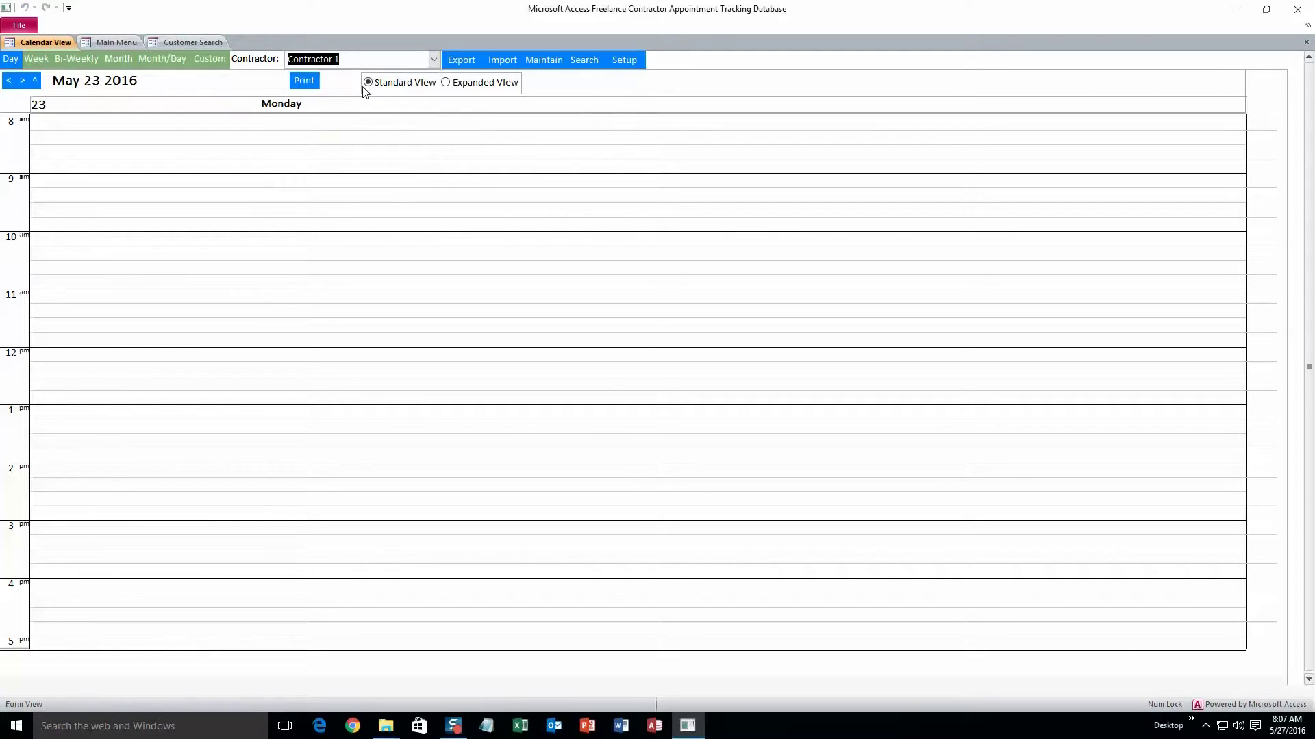
left_click(35, 80)
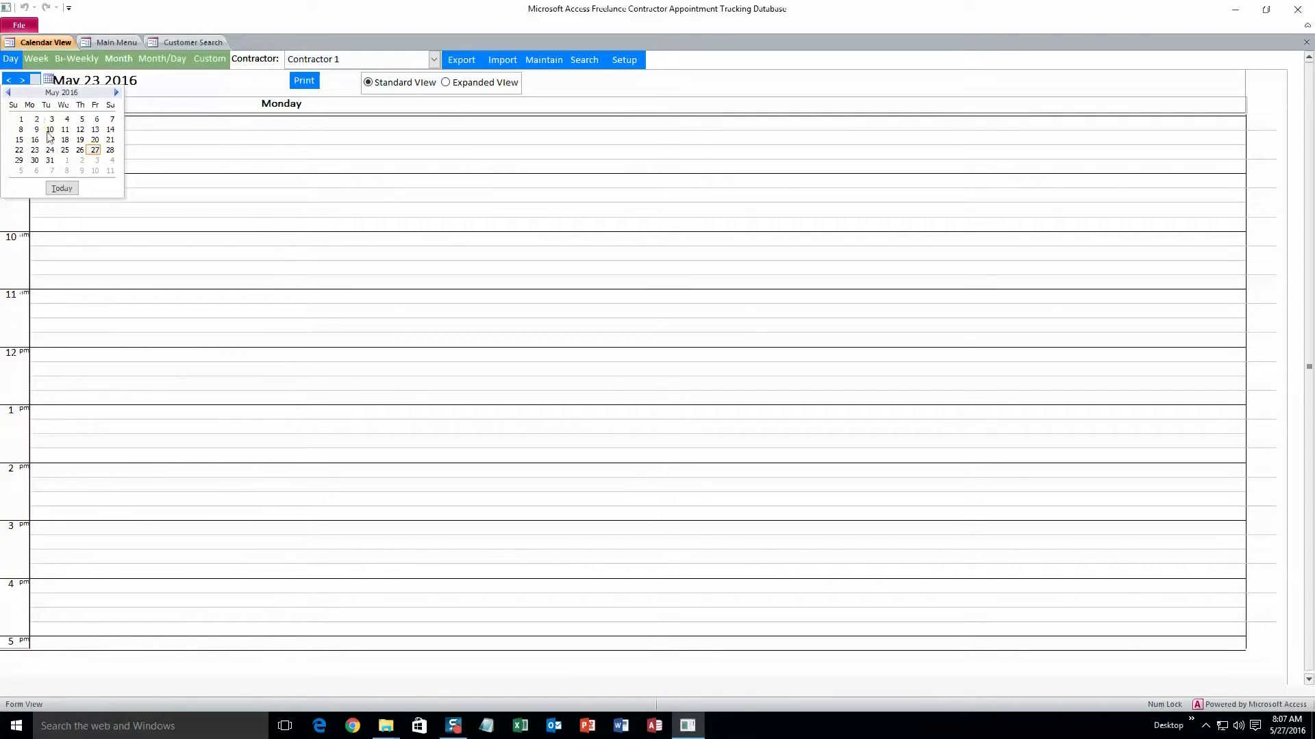
left_click(90, 152)
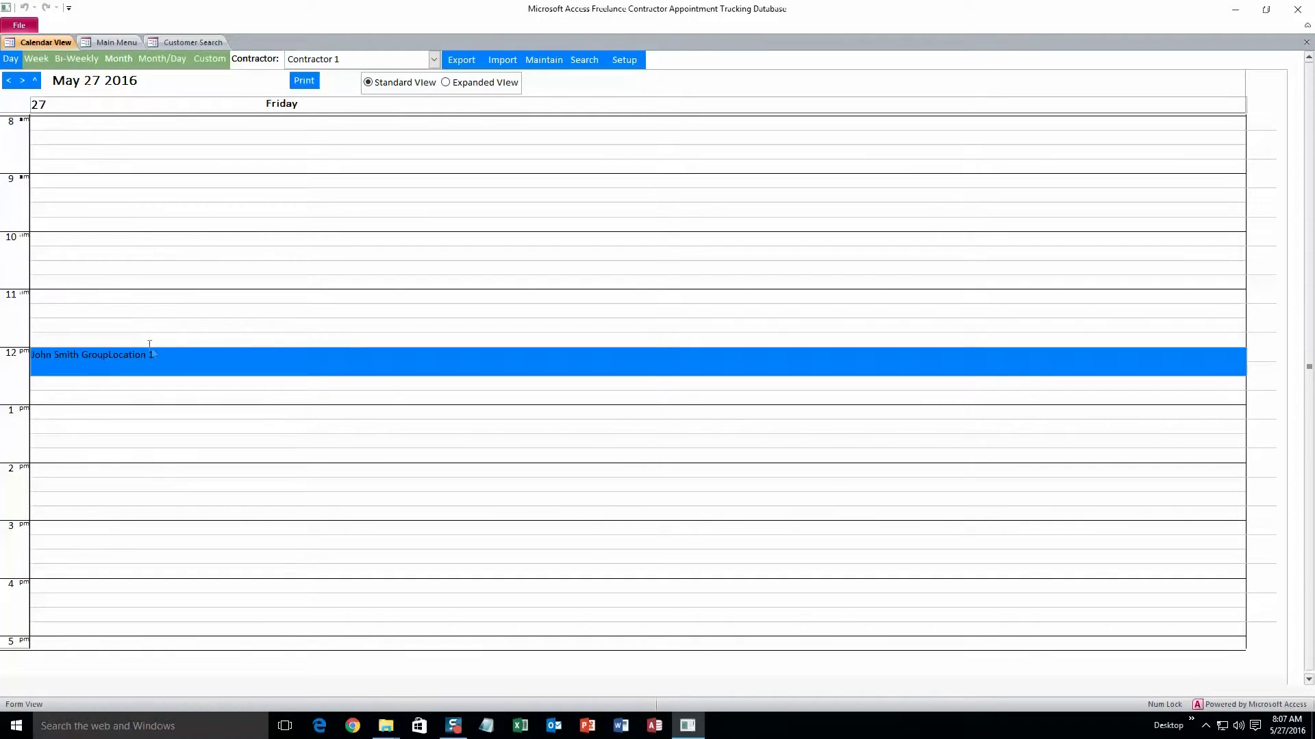
left_click(433, 60)
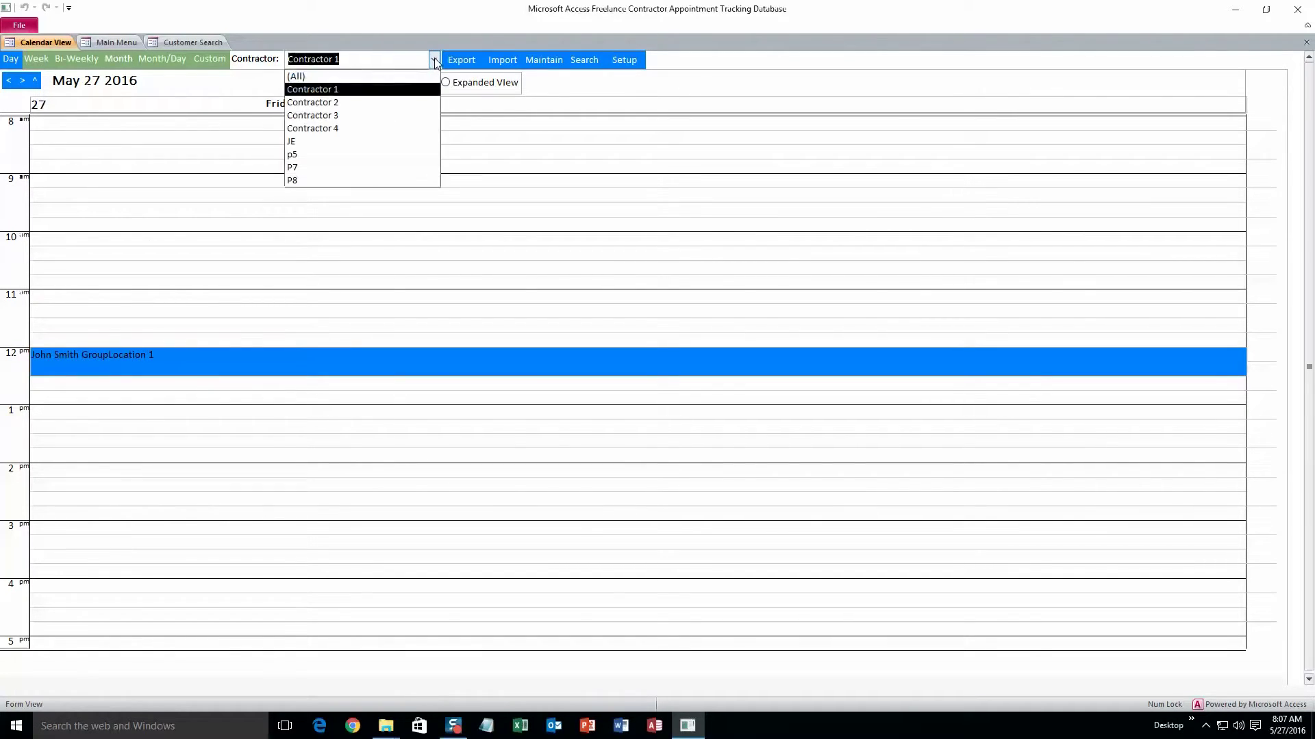
left_click(357, 104)
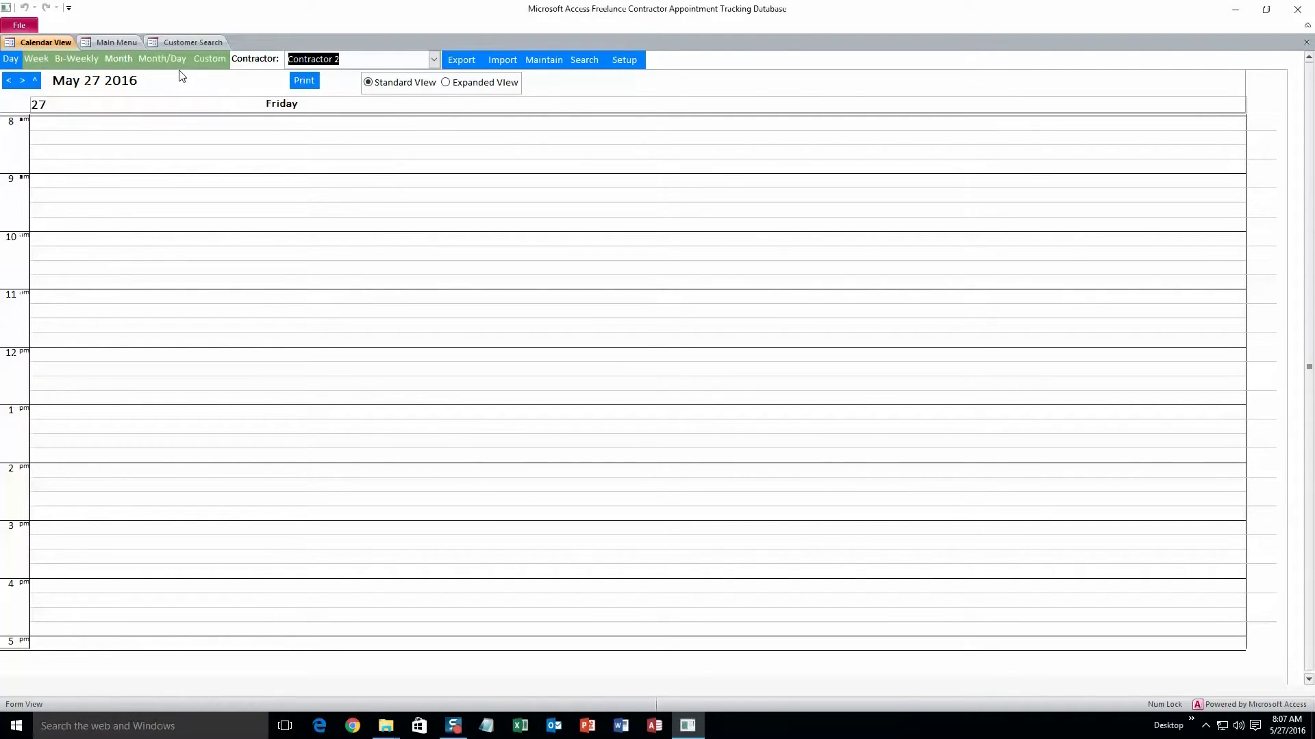
left_click(110, 41)
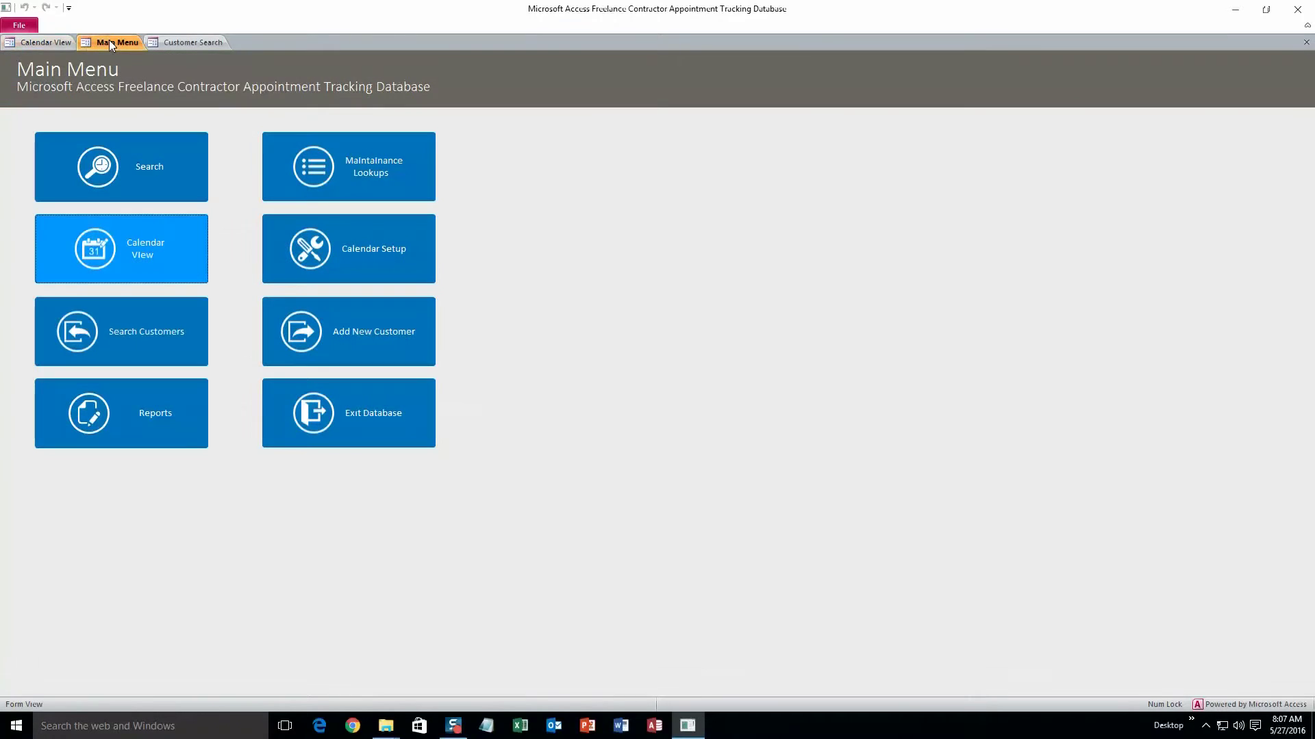
Run a Calendar Search filtered to Location 1 and Contractor 1
left_click(150, 178)
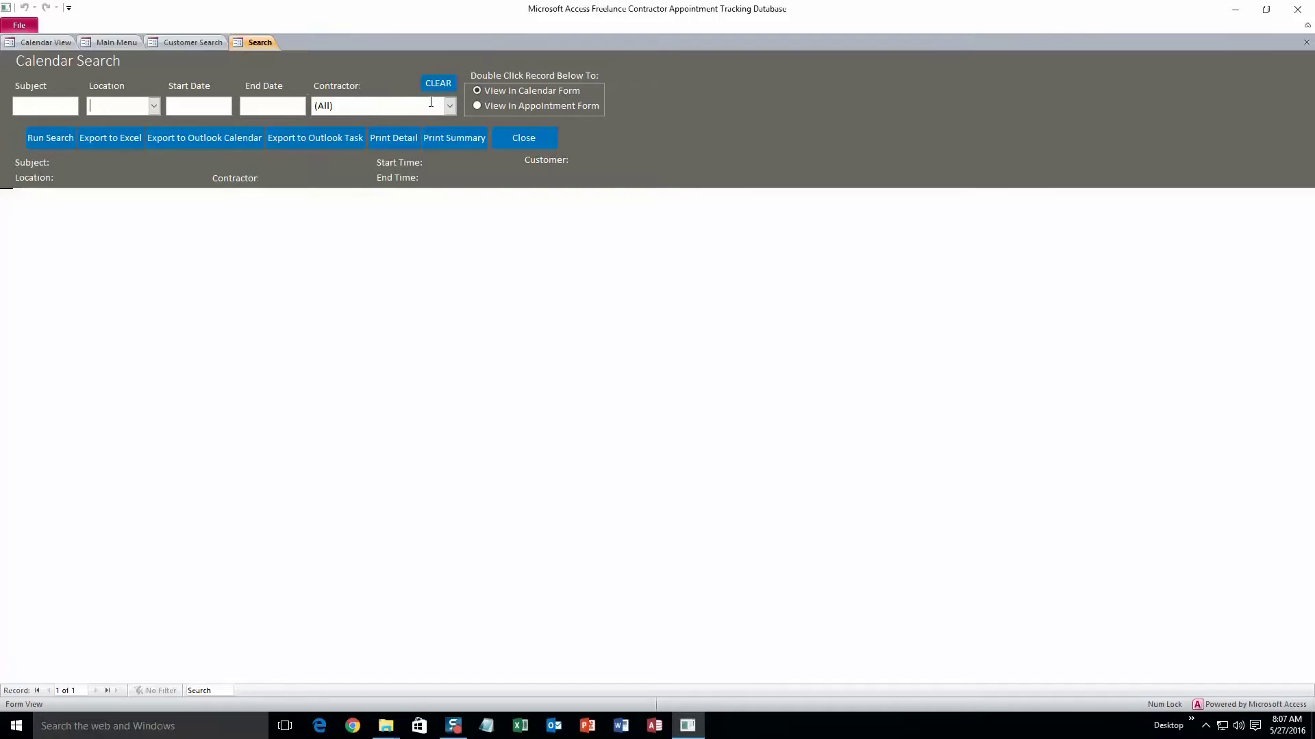
left_click(154, 107)
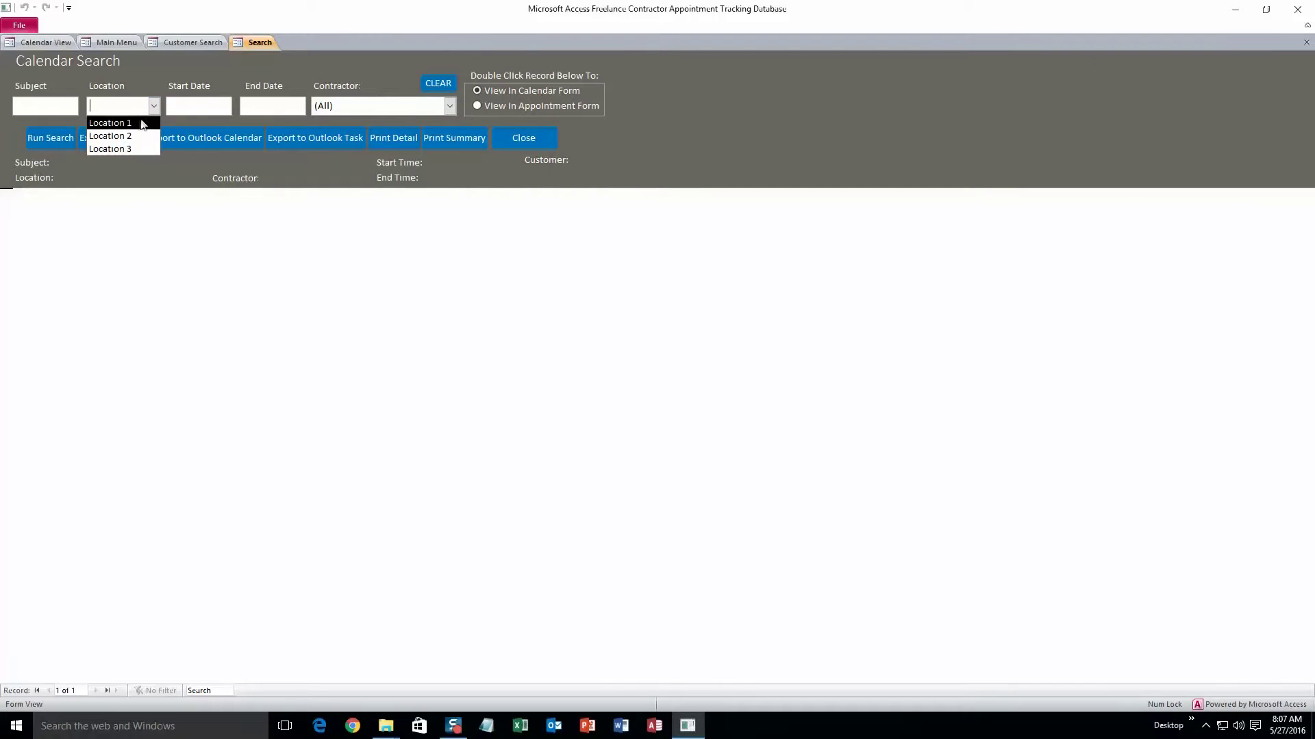
left_click(138, 122)
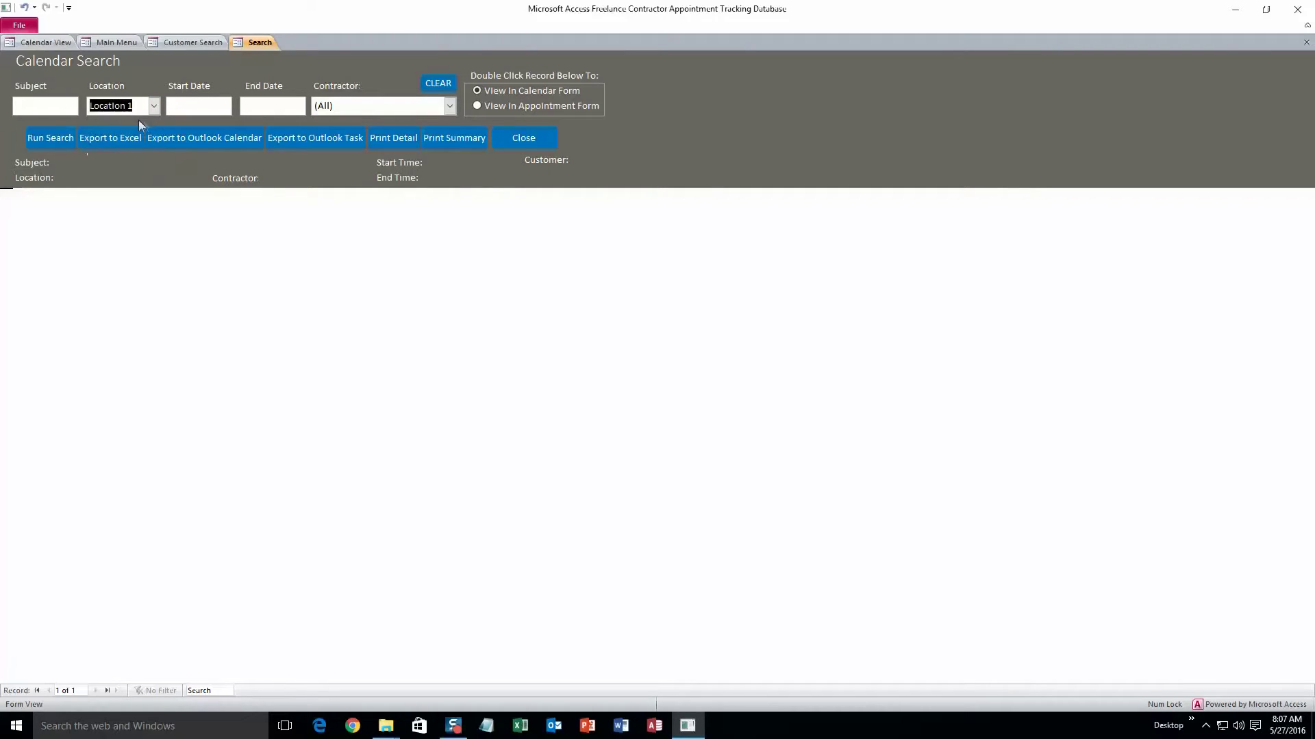
left_click(450, 106)
left_click(405, 133)
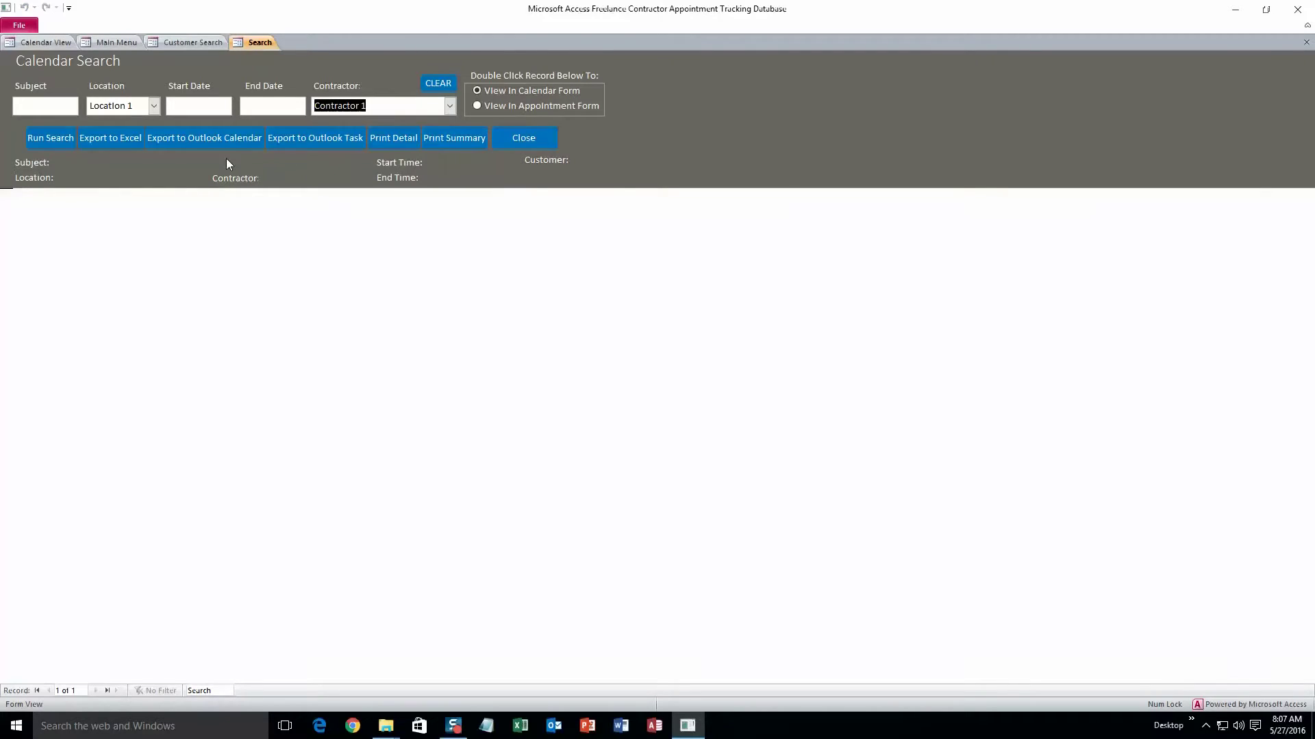
left_click(52, 146)
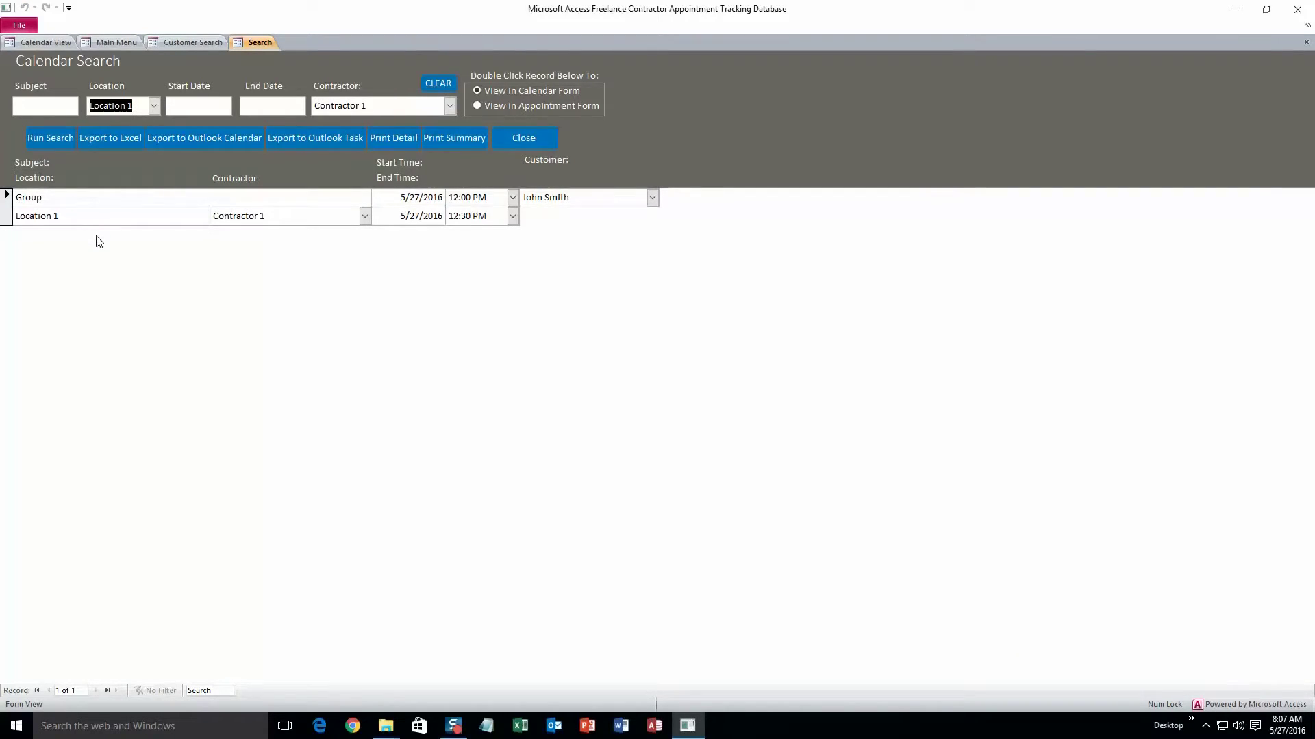
Open the found Group appointment in the calendar, showing Contractor 1's schedule
double_click(176, 208)
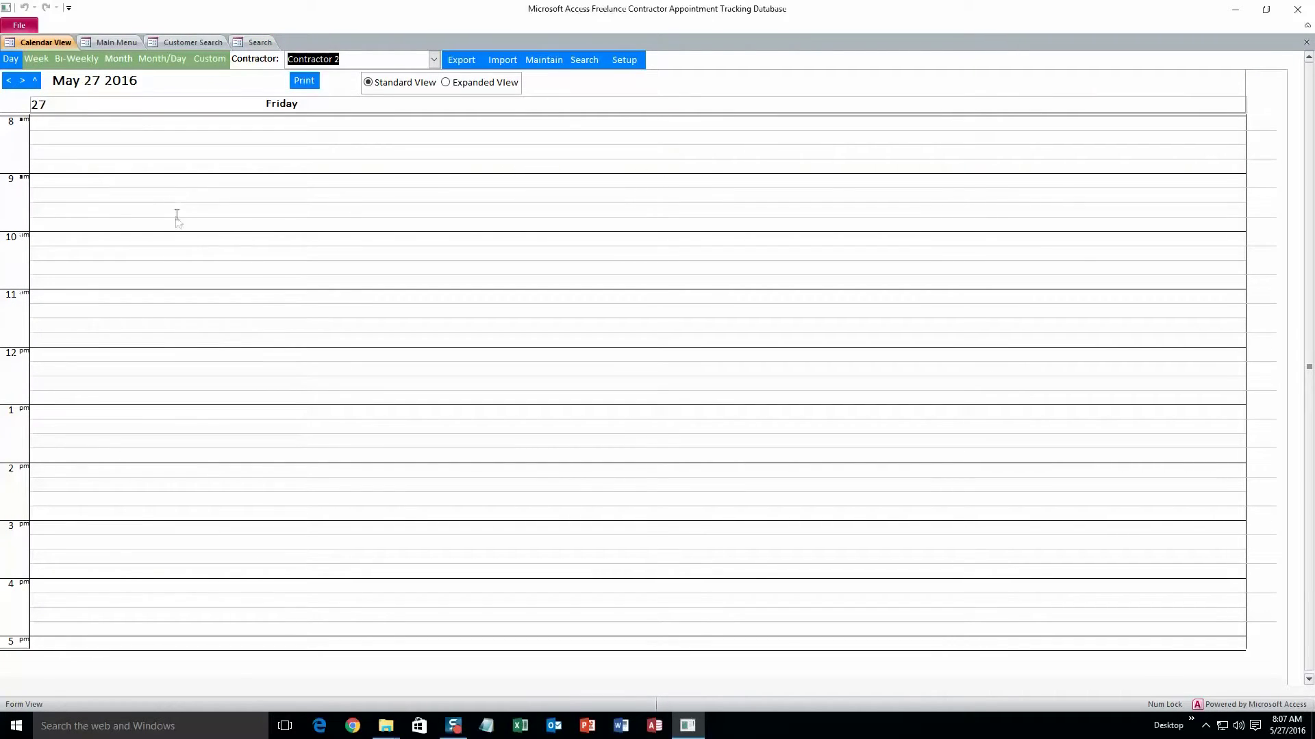
left_click(434, 59)
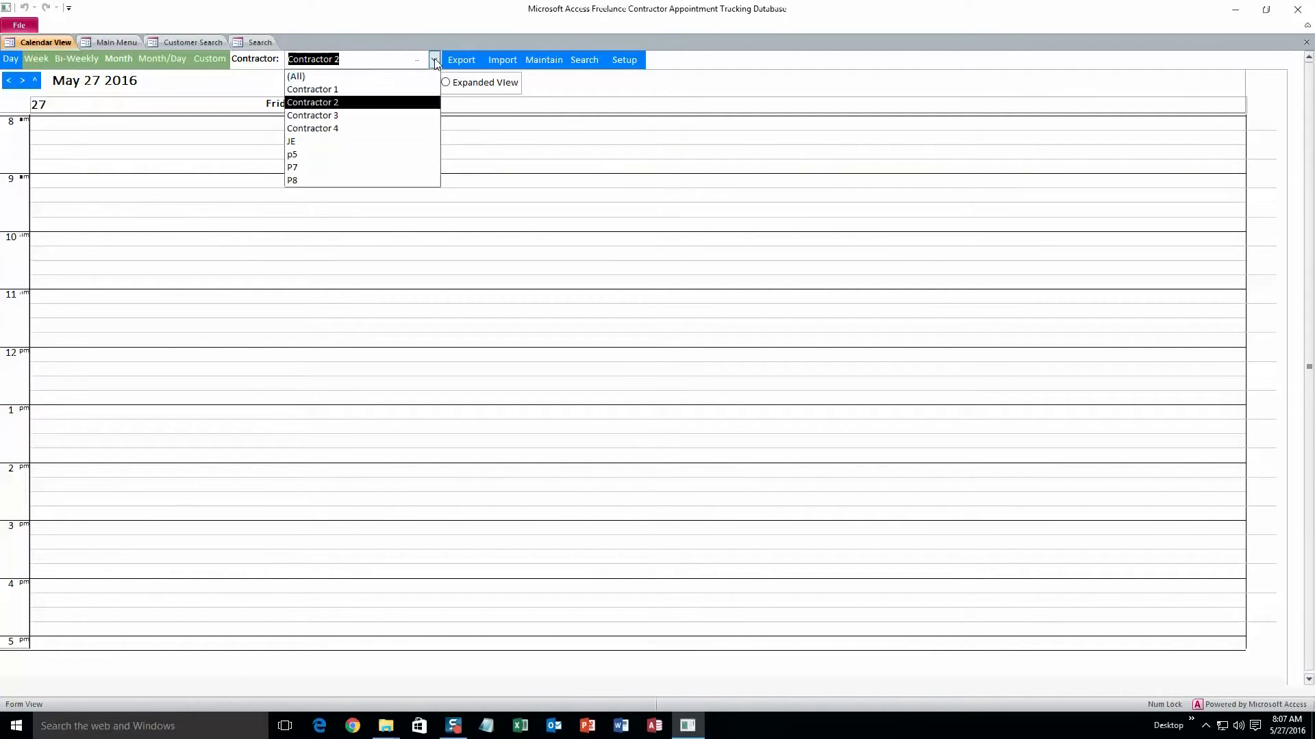
left_click(399, 89)
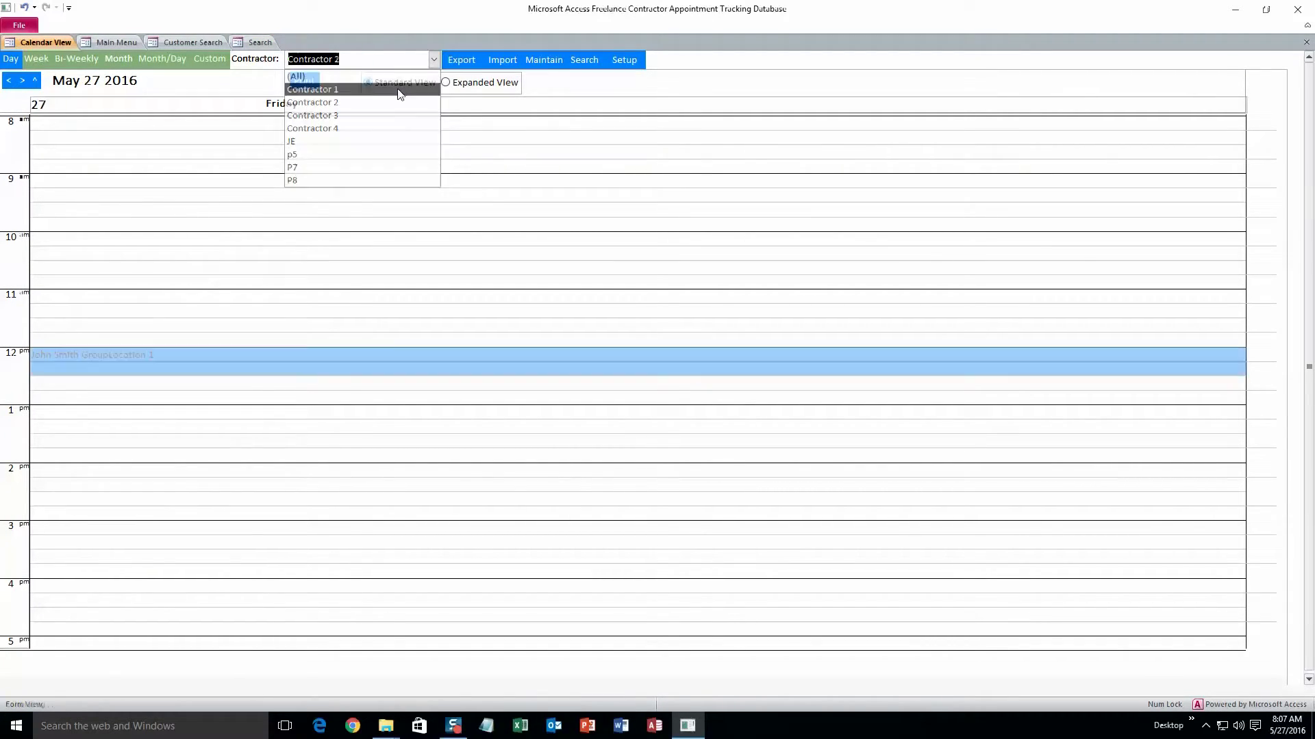
View the Group appointment in the appointment form, save and close it, then preview Print Detail
left_click(113, 41)
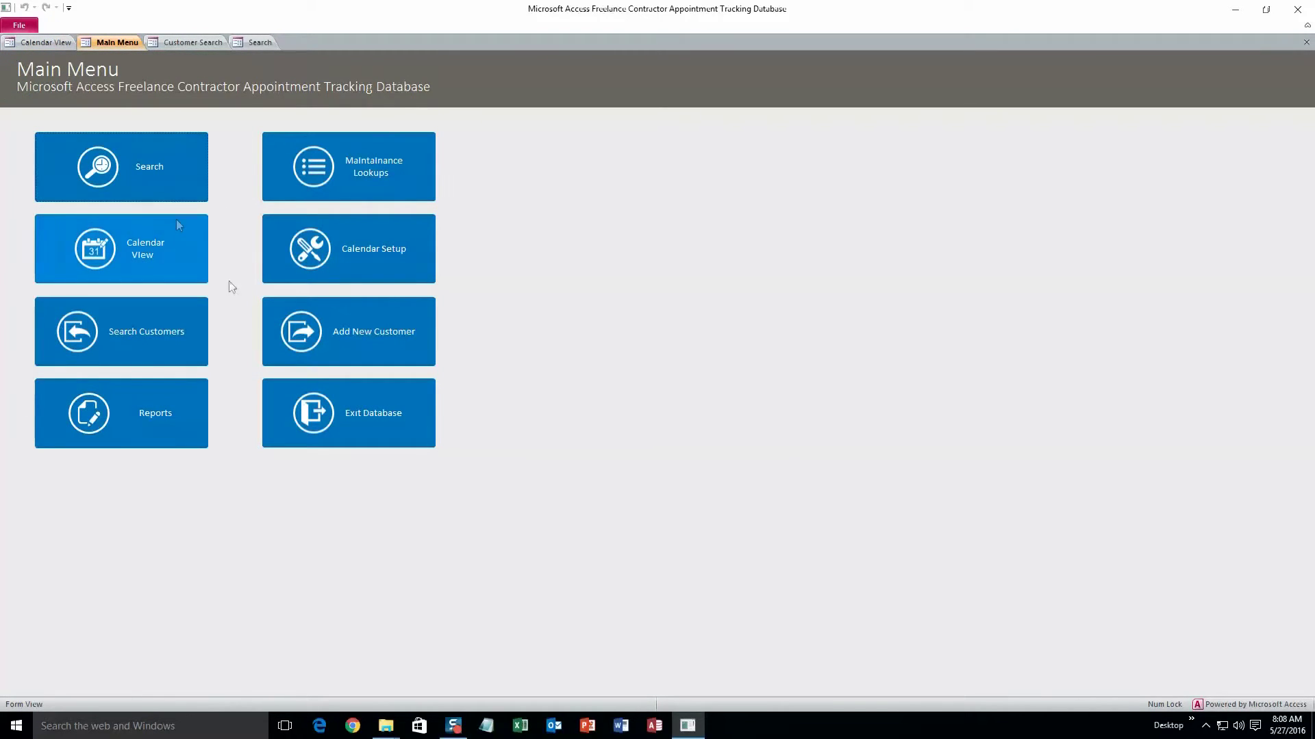
left_click(260, 42)
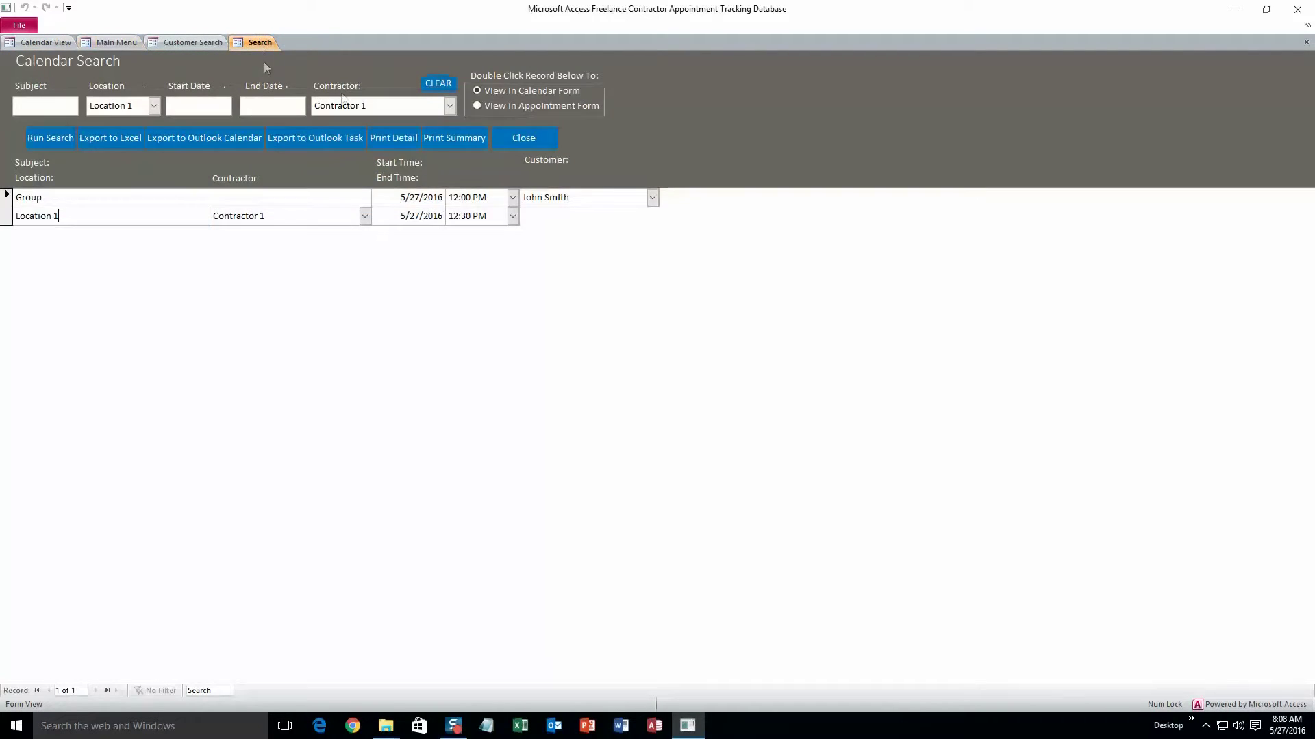
left_click(477, 107)
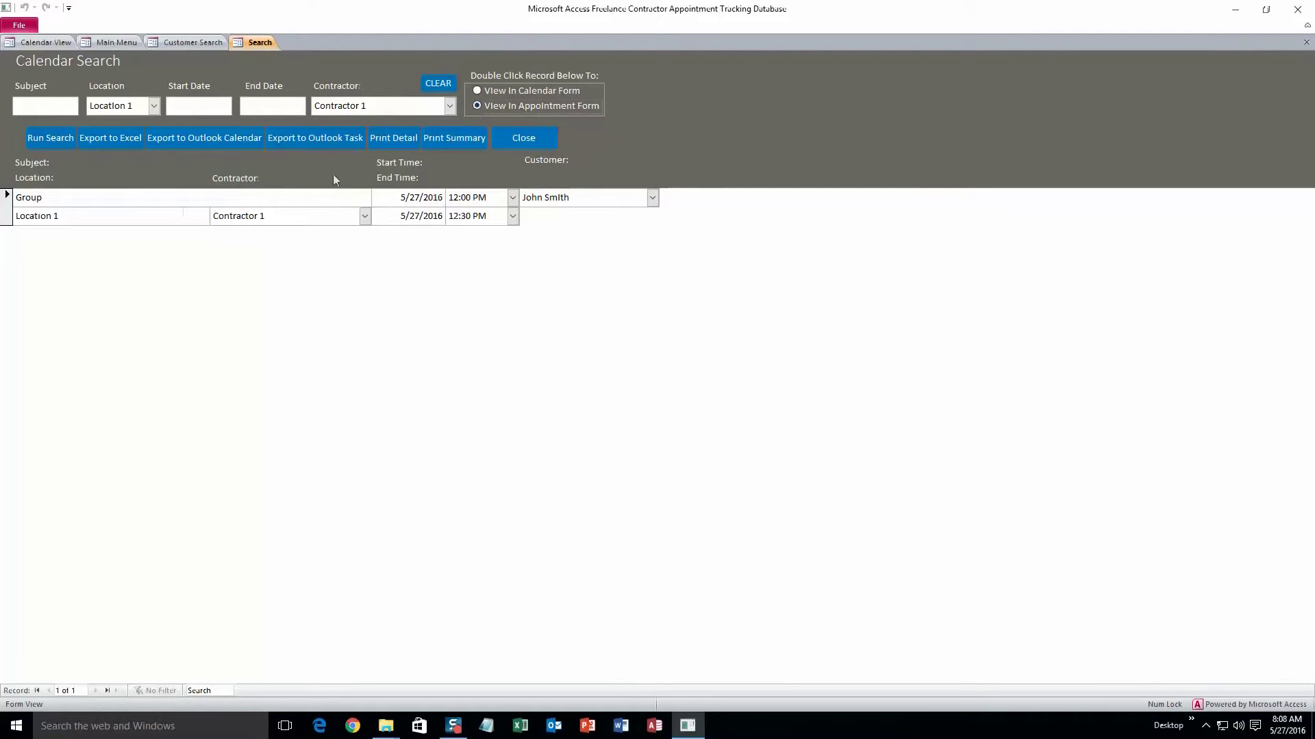
double_click(161, 207)
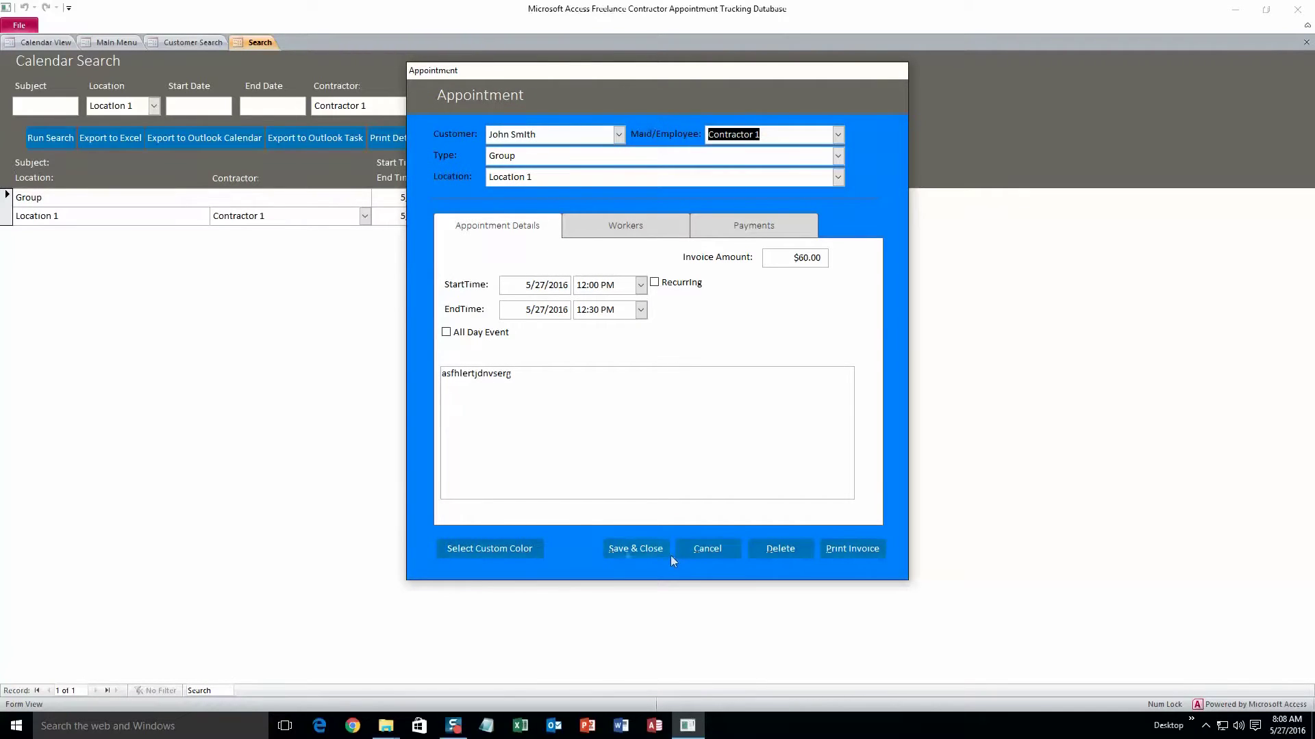
left_click(624, 549)
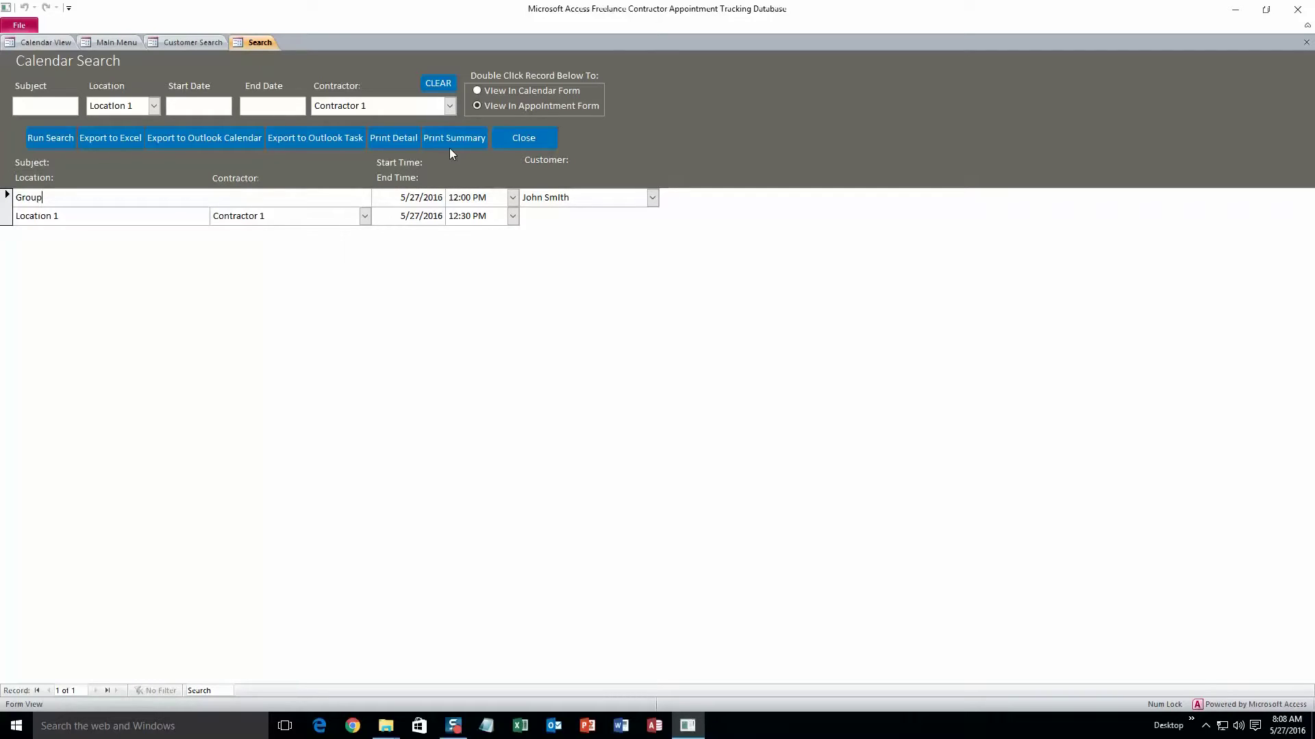
left_click(405, 139)
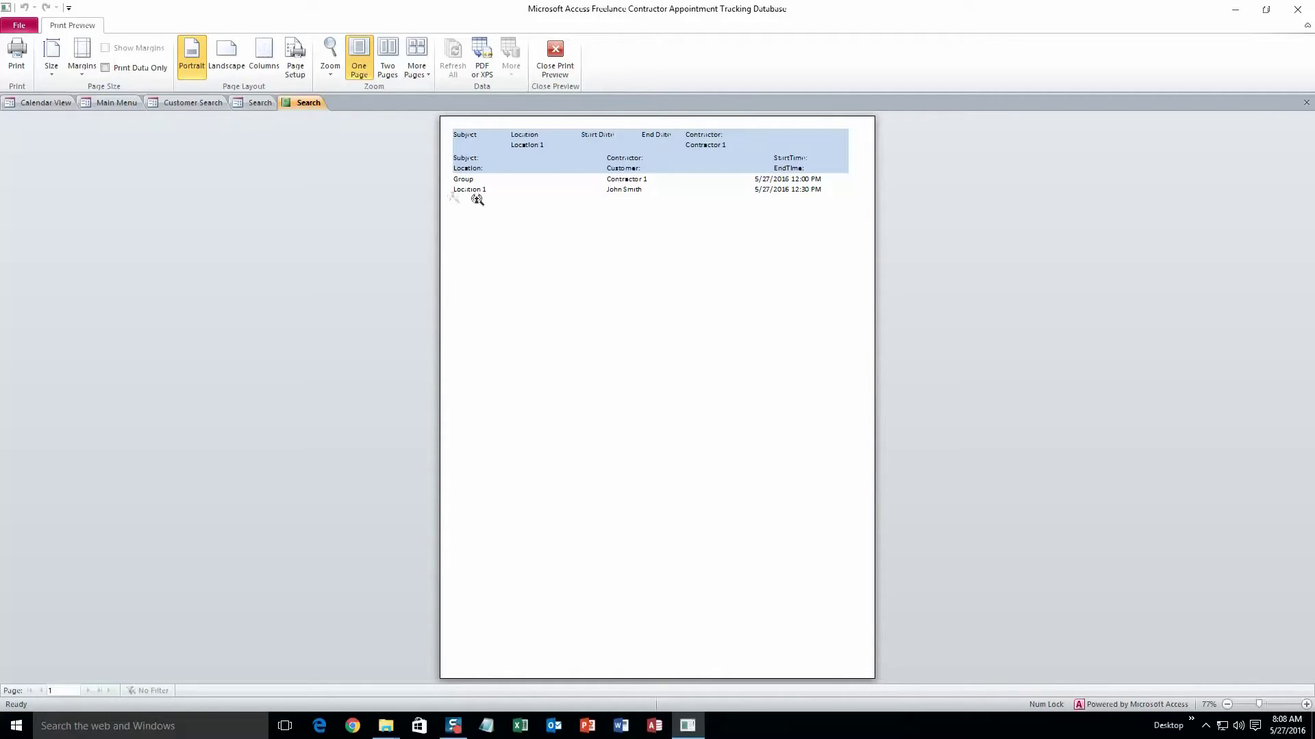
Preview the Print Summary report showing Contractor 1 with 1 appointment, then return to the Main Menu
left_click(260, 103)
left_click(428, 135)
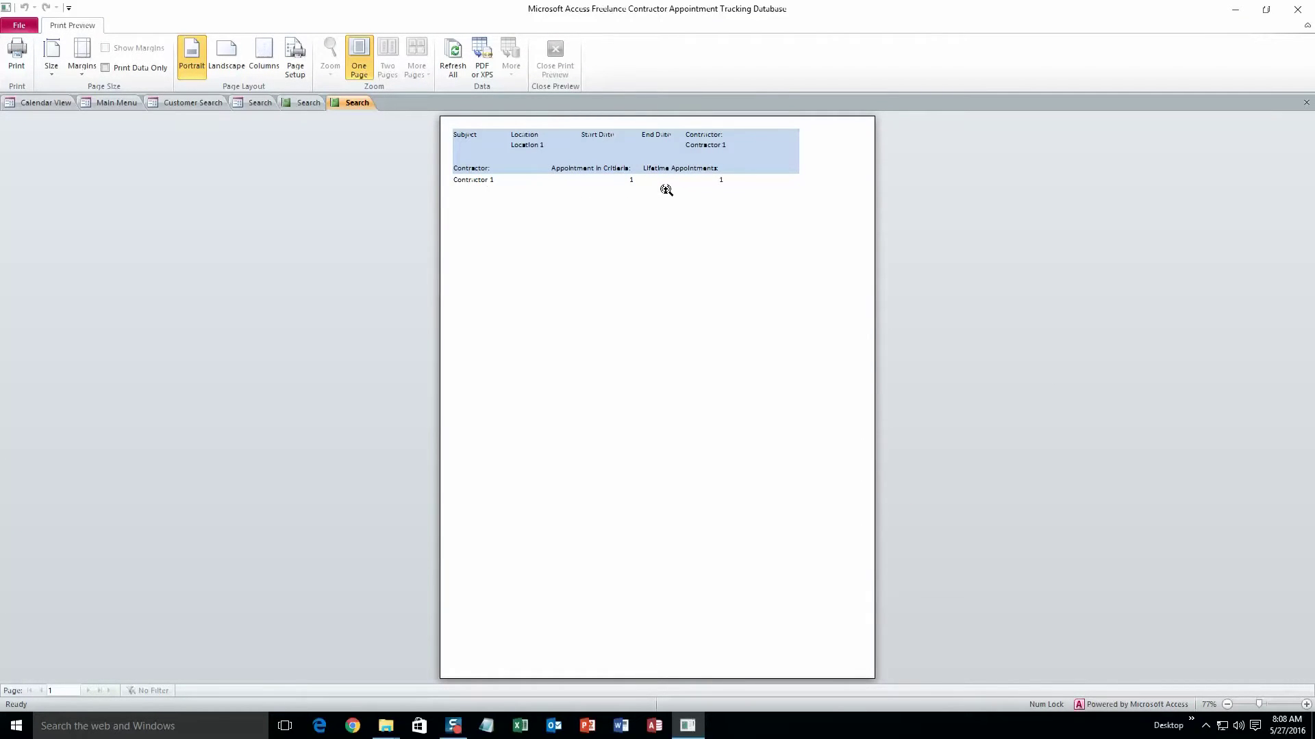
left_click(248, 104)
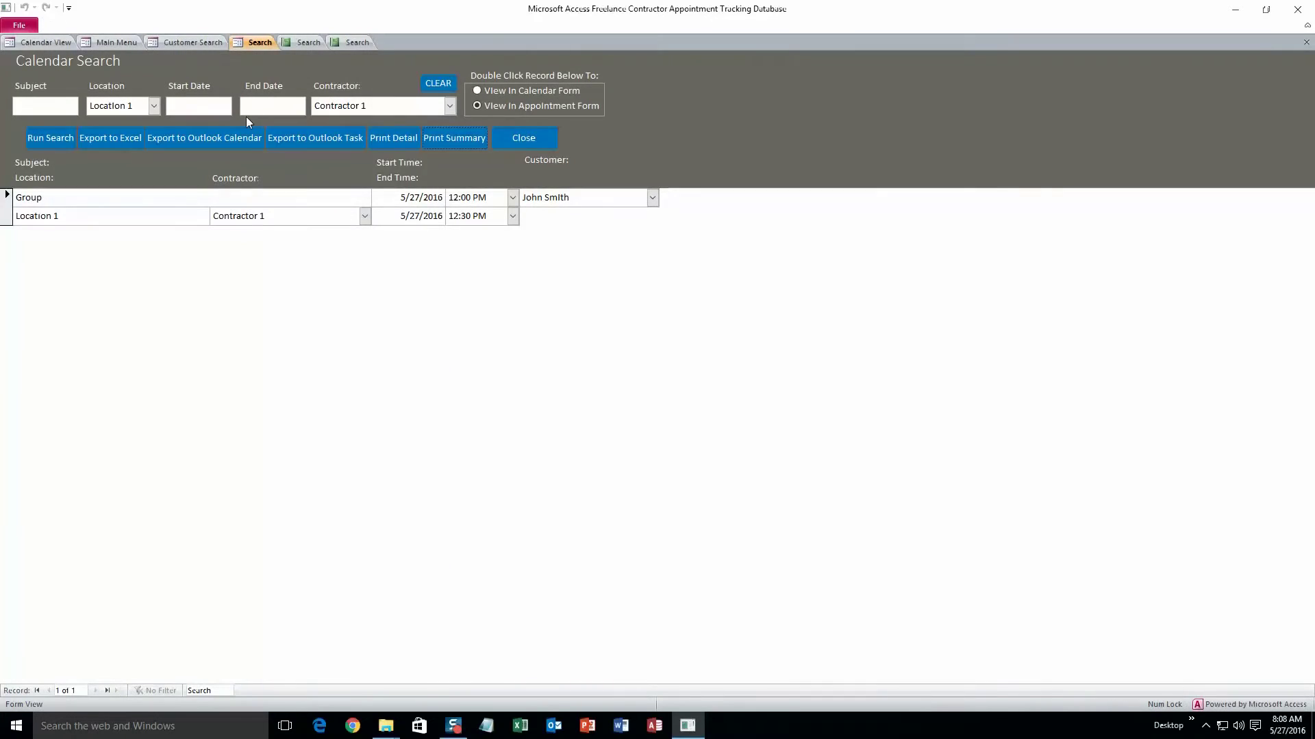
left_click(129, 42)
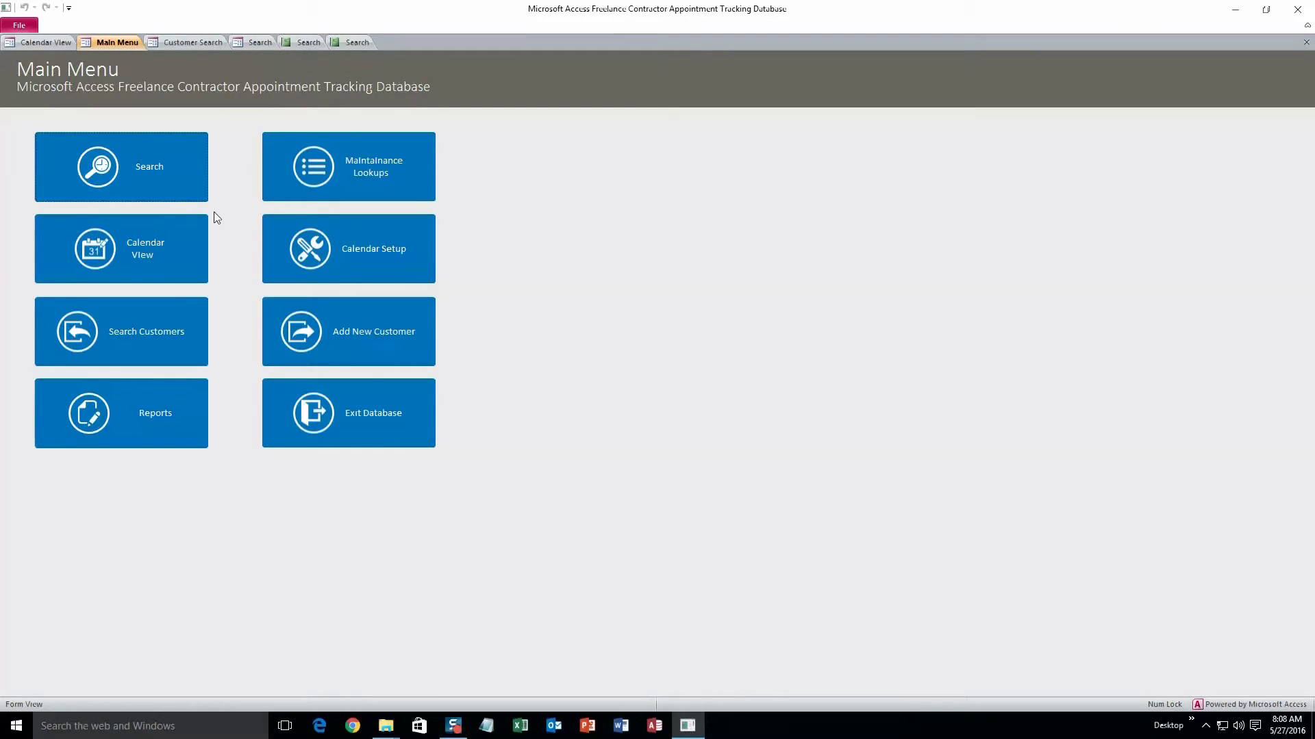
Open Lookup Maintenance and review the Locations, Services and Contractors lists
left_click(306, 192)
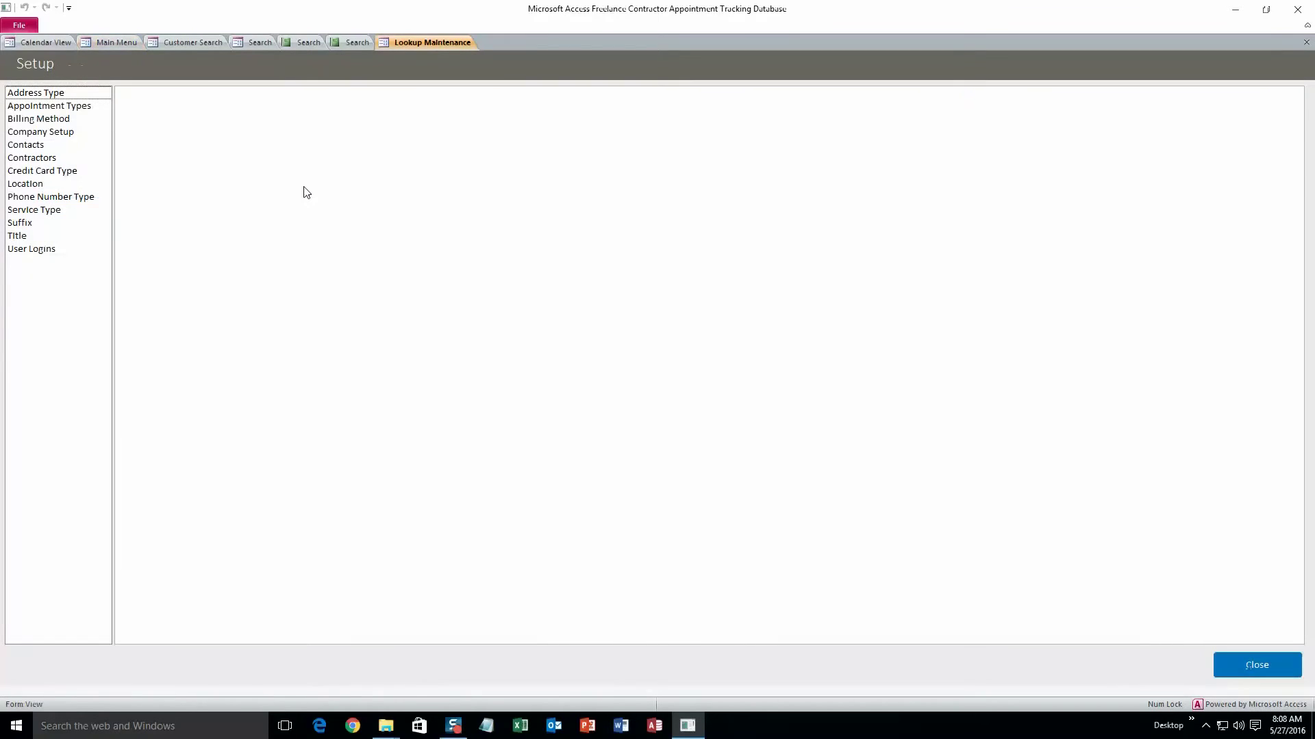
left_click(34, 159)
left_click(34, 186)
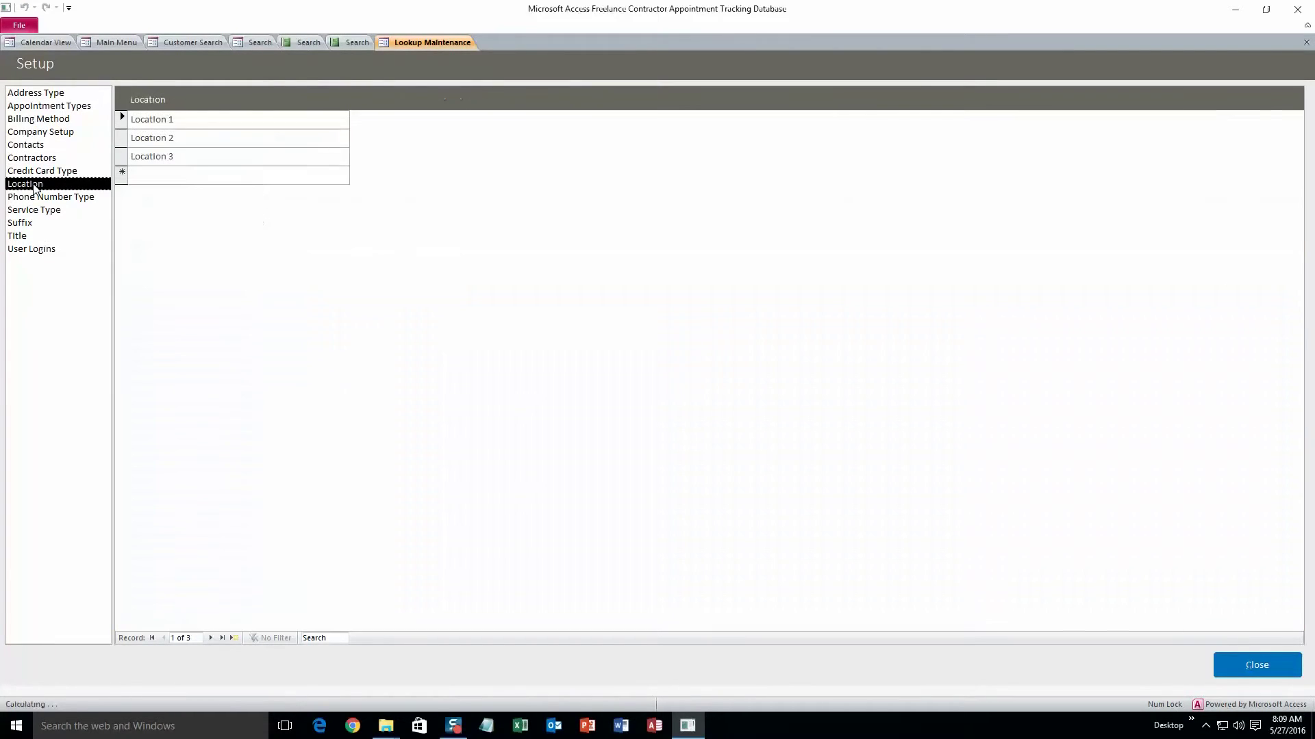
left_click(34, 211)
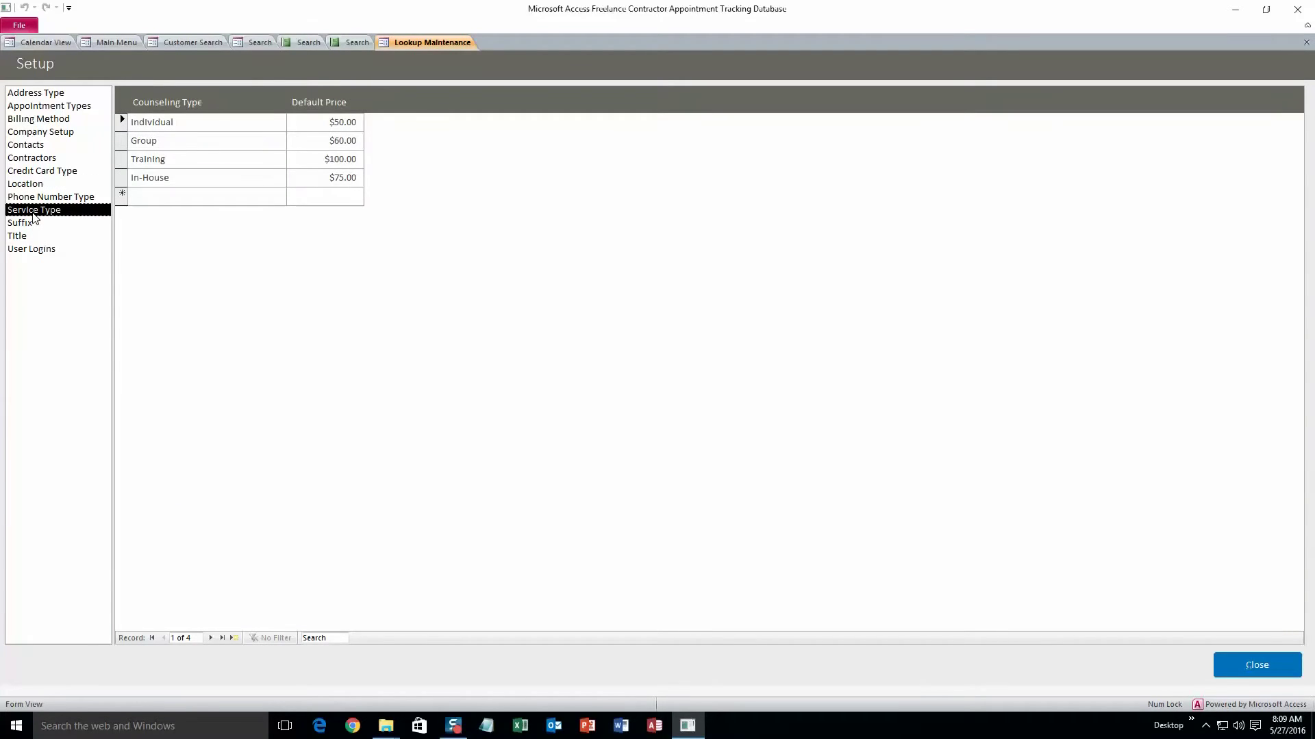
left_click(39, 163)
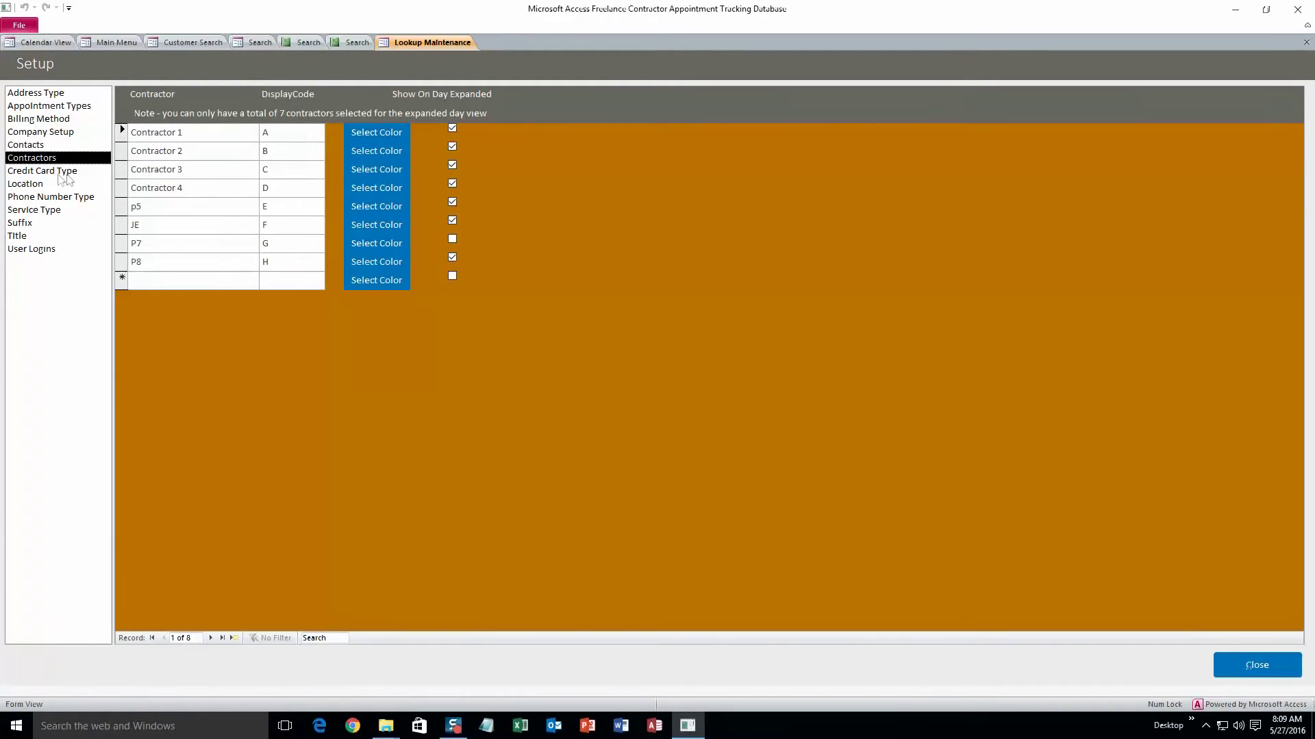
Rename Contractor 2 to a new first name and add another named contractor
left_click(196, 152)
key("BackSpace")
key("BackSpace")
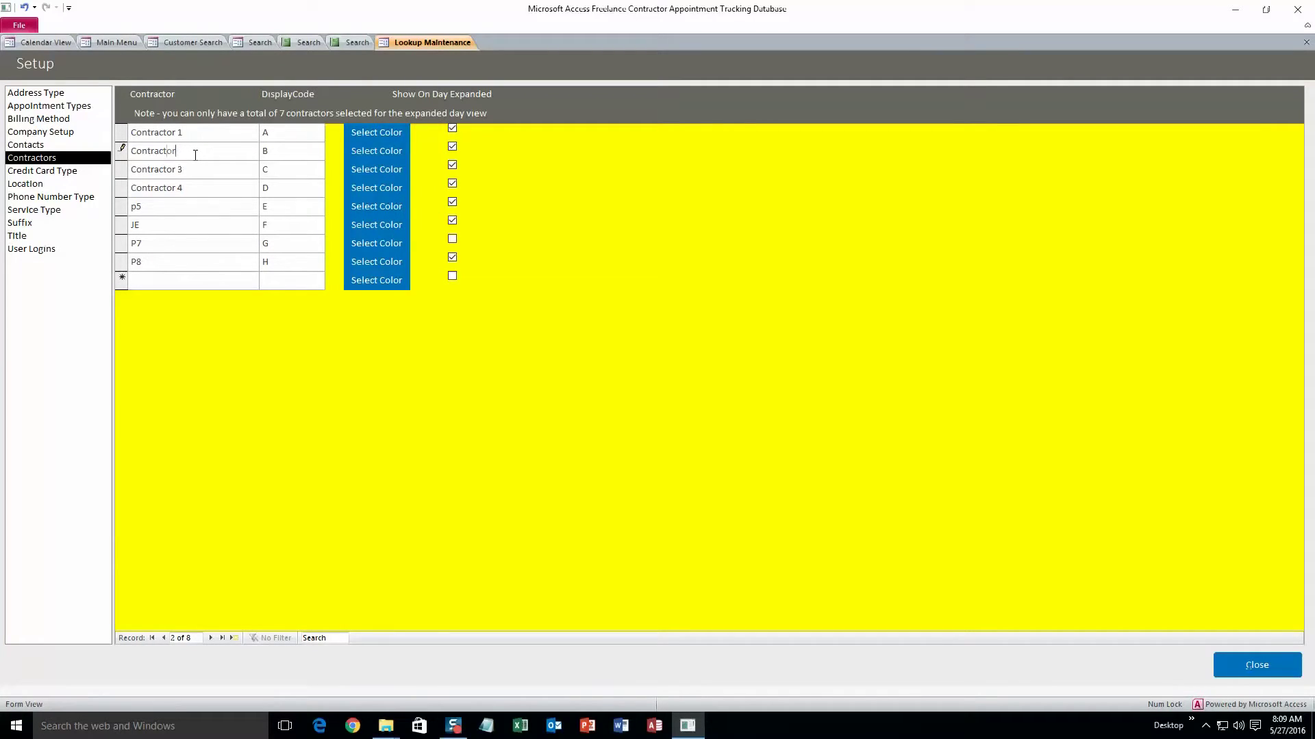
key("BackSpace")
key("BackSpace")
key("BackSpace")
key("BackSpace")
key("BackSpace")
key("BackSpace")
key("BackSpace")
key("BackSpace")
key("BackSpace")
key("BackSpace")
type("Jeff")
left_click(149, 278)
type("Sally")
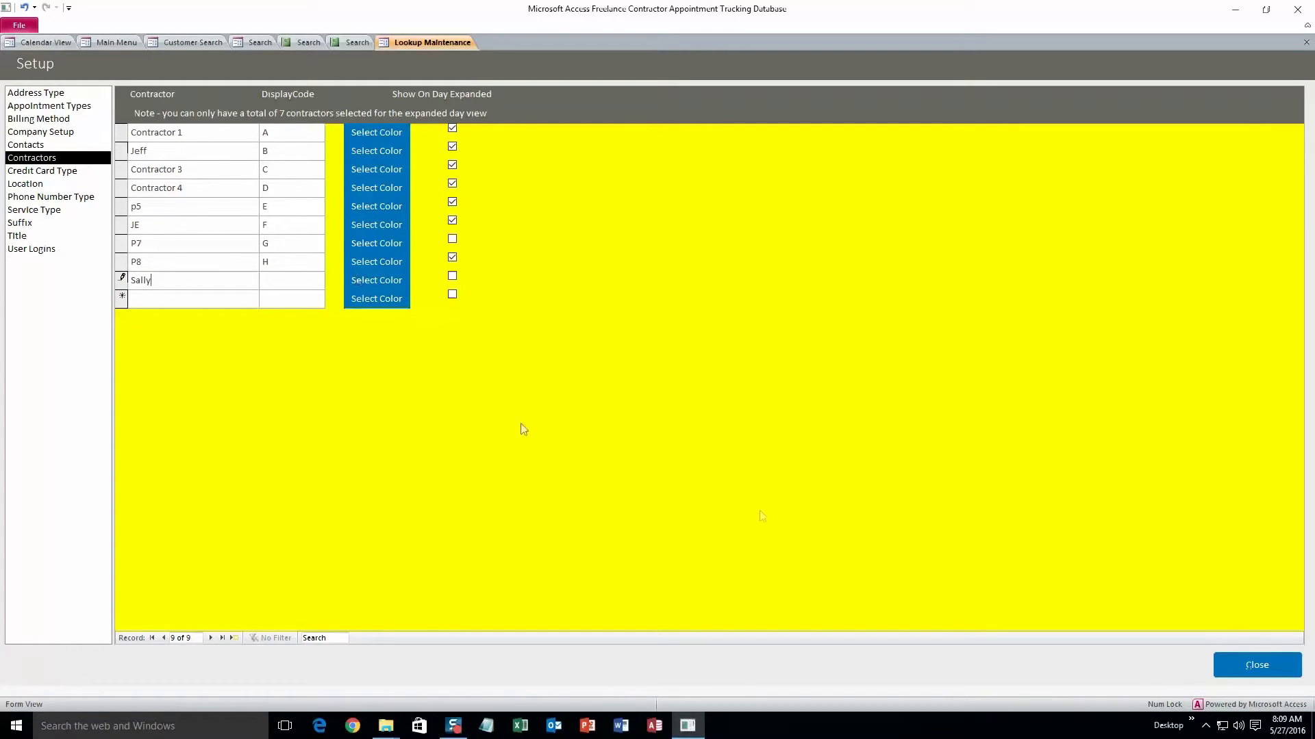
Start a 10 am appointment on the May 27 2016 day calendar, then cancel it unsaved
left_click(1242, 661)
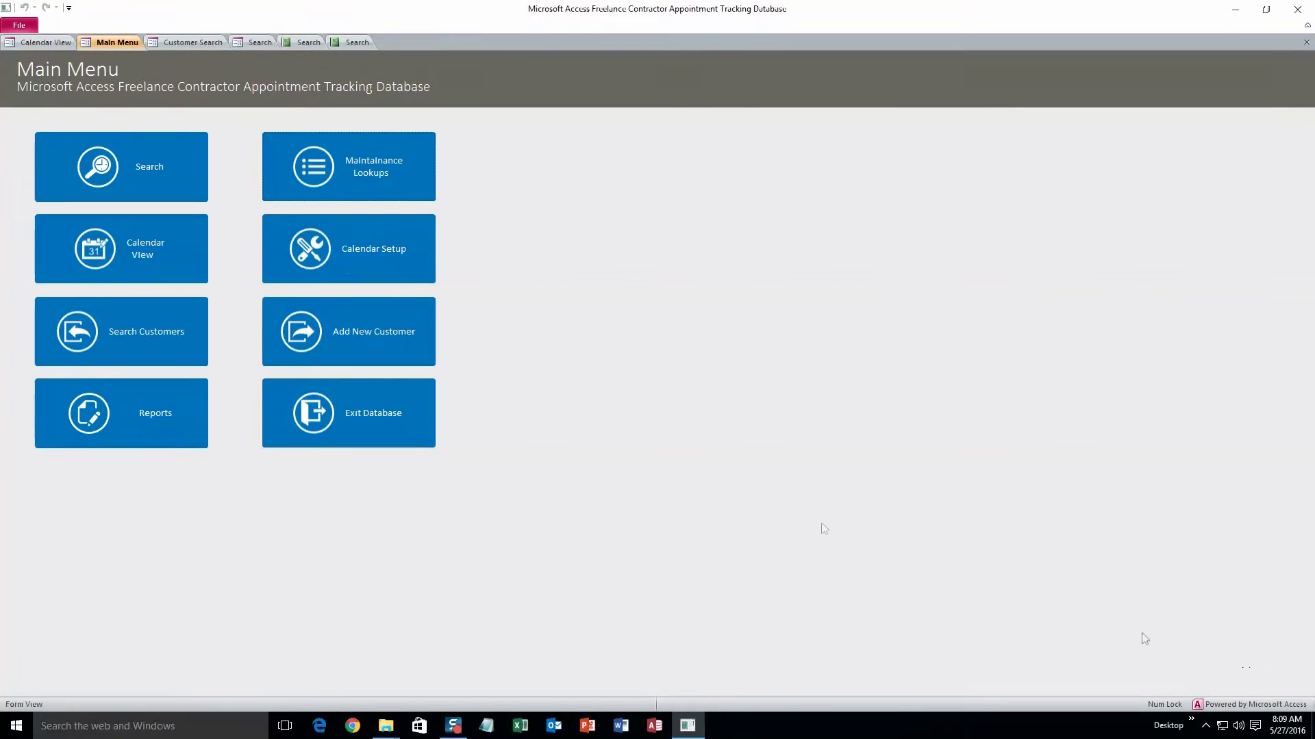
left_click(176, 244)
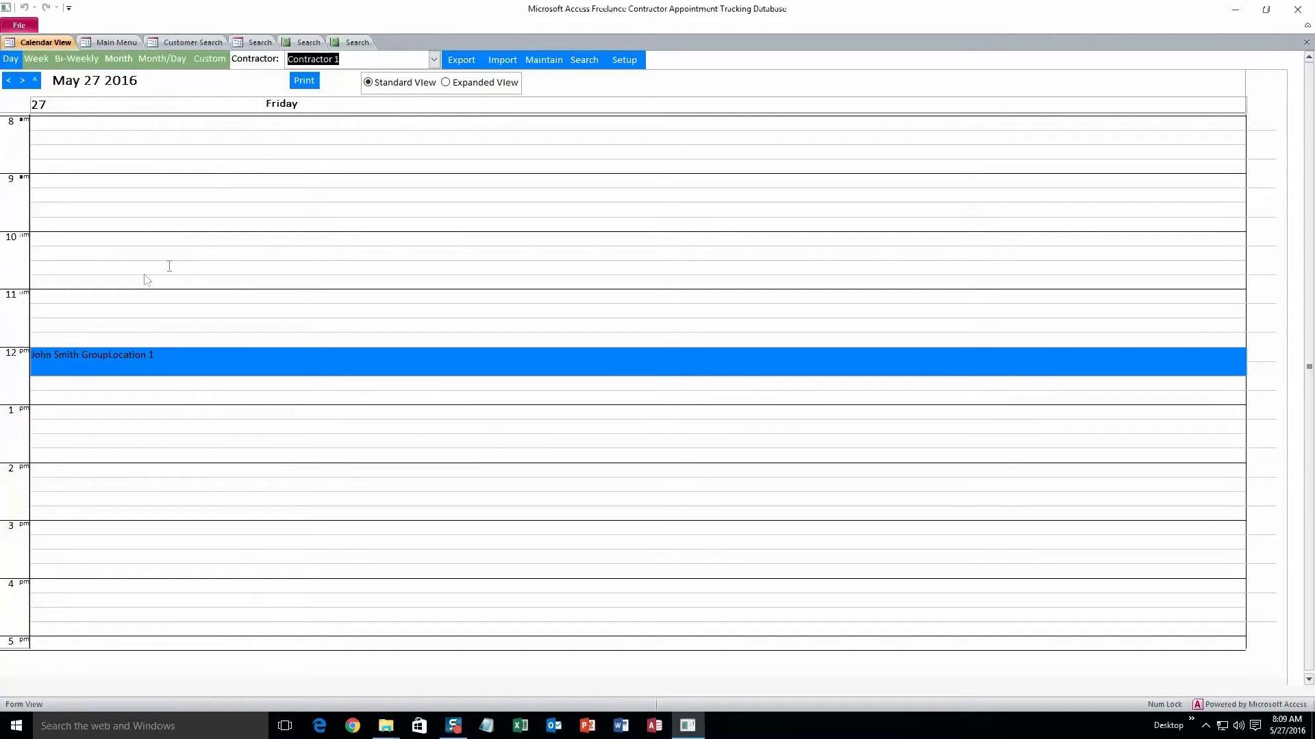
double_click(141, 241)
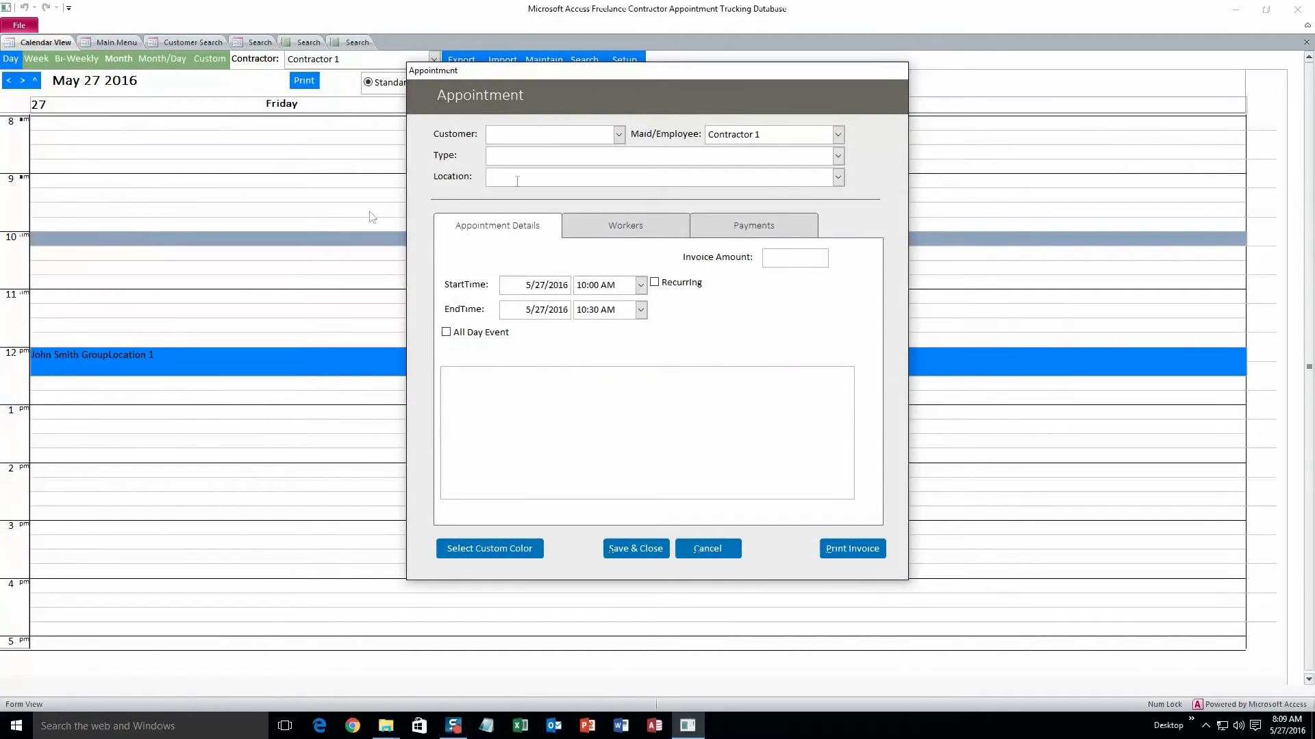
left_click(838, 134)
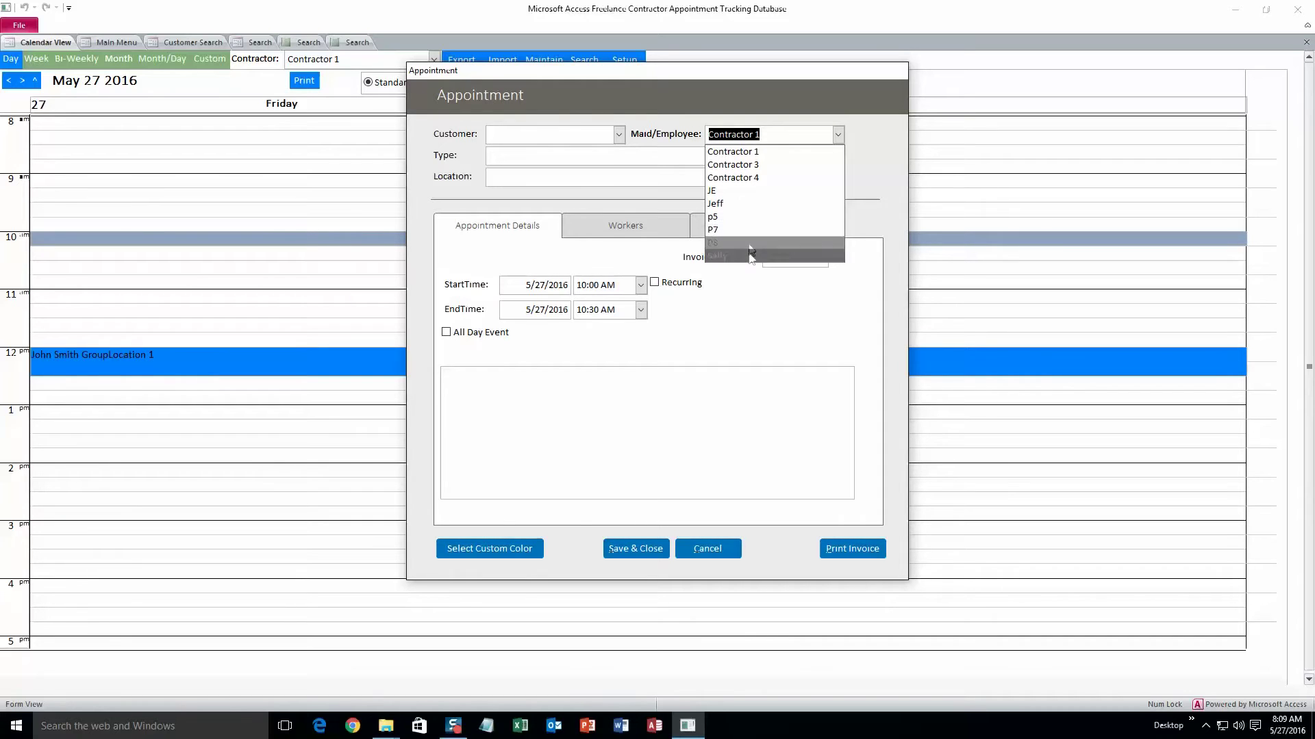
left_click(727, 547)
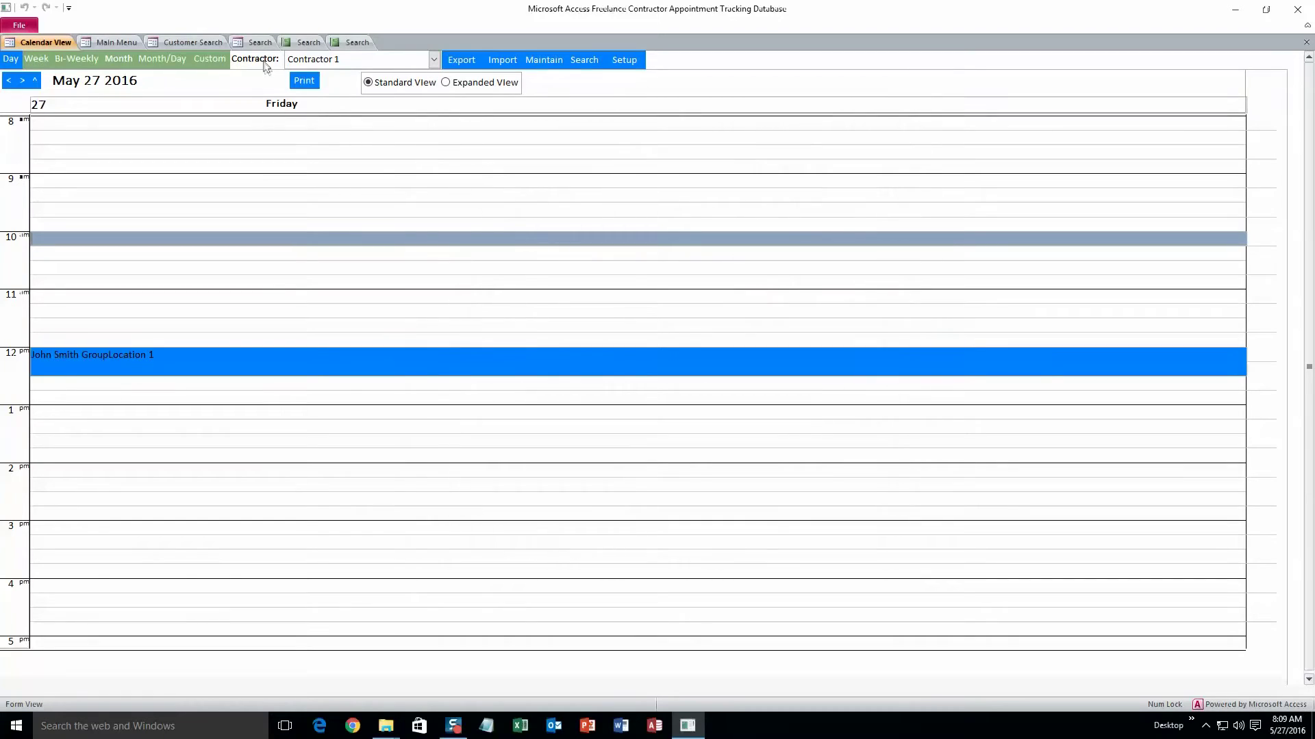
left_click(241, 43)
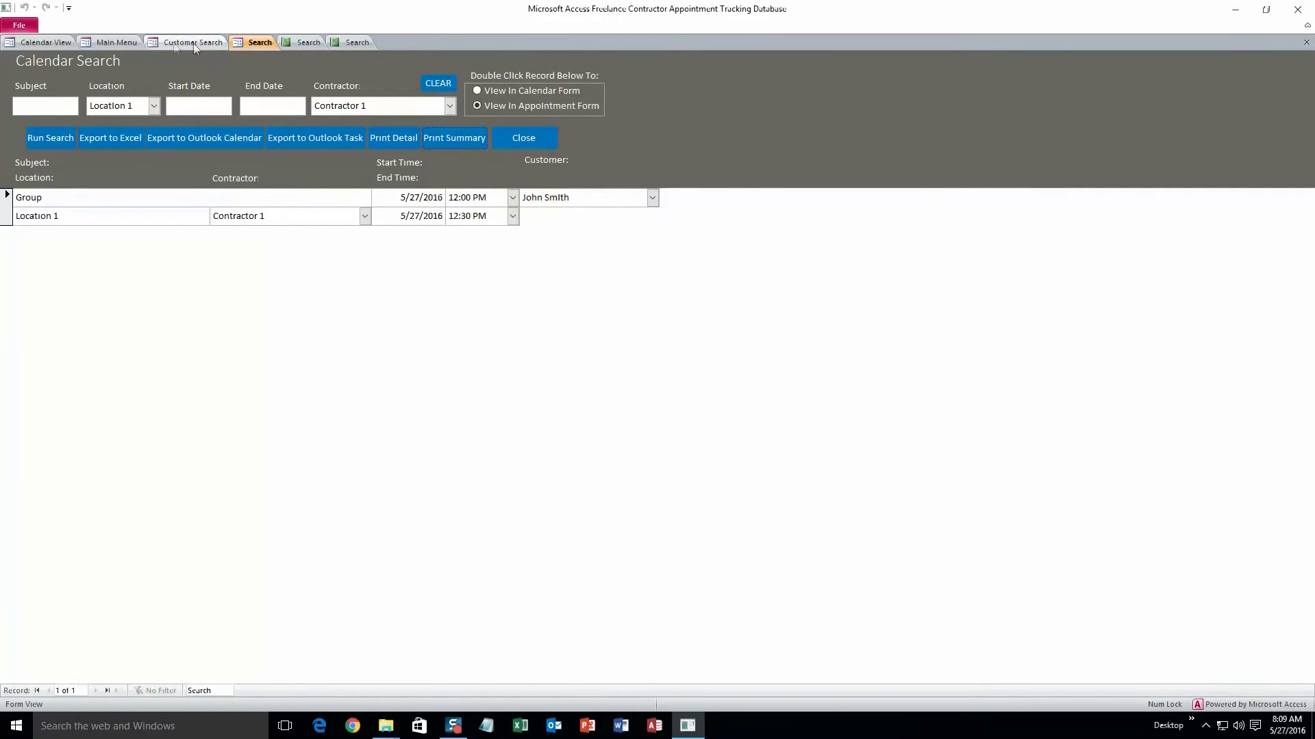
Open the General Calendar Setup, keeping Monday as first day and 08:00 AM start time
left_click(115, 42)
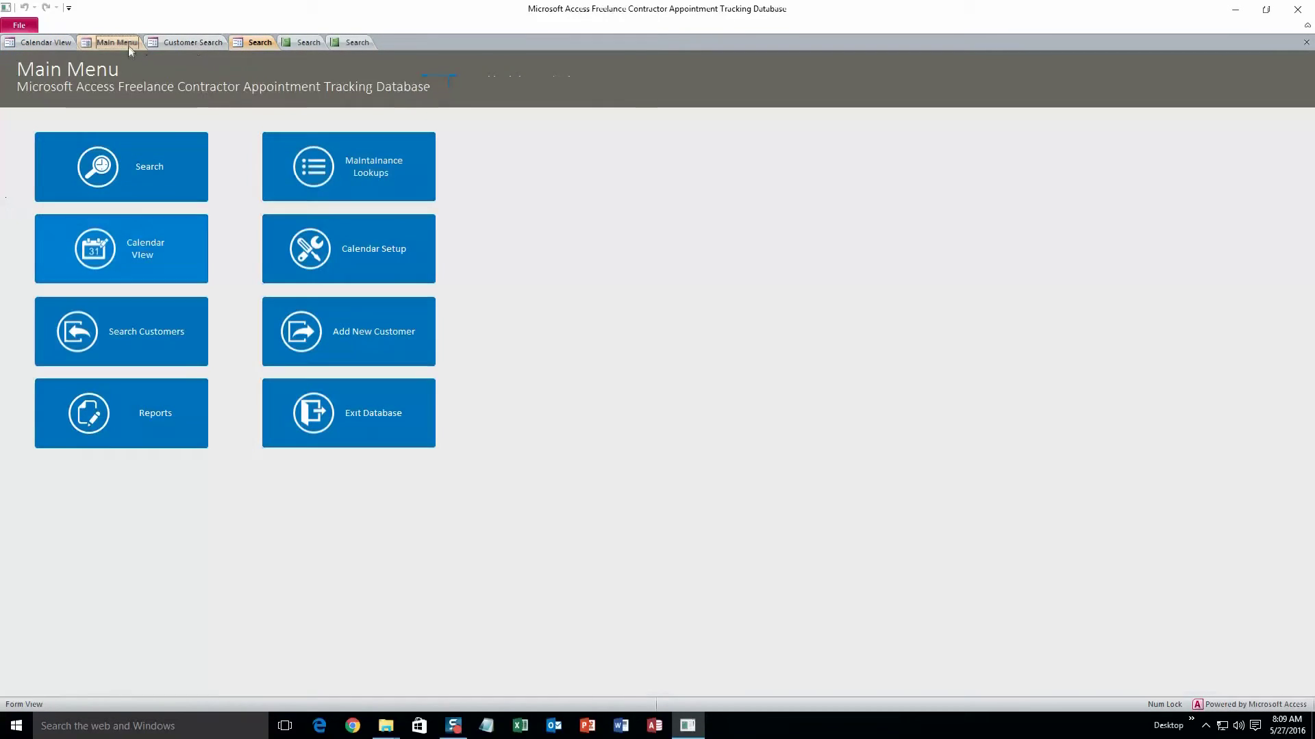
left_click(326, 252)
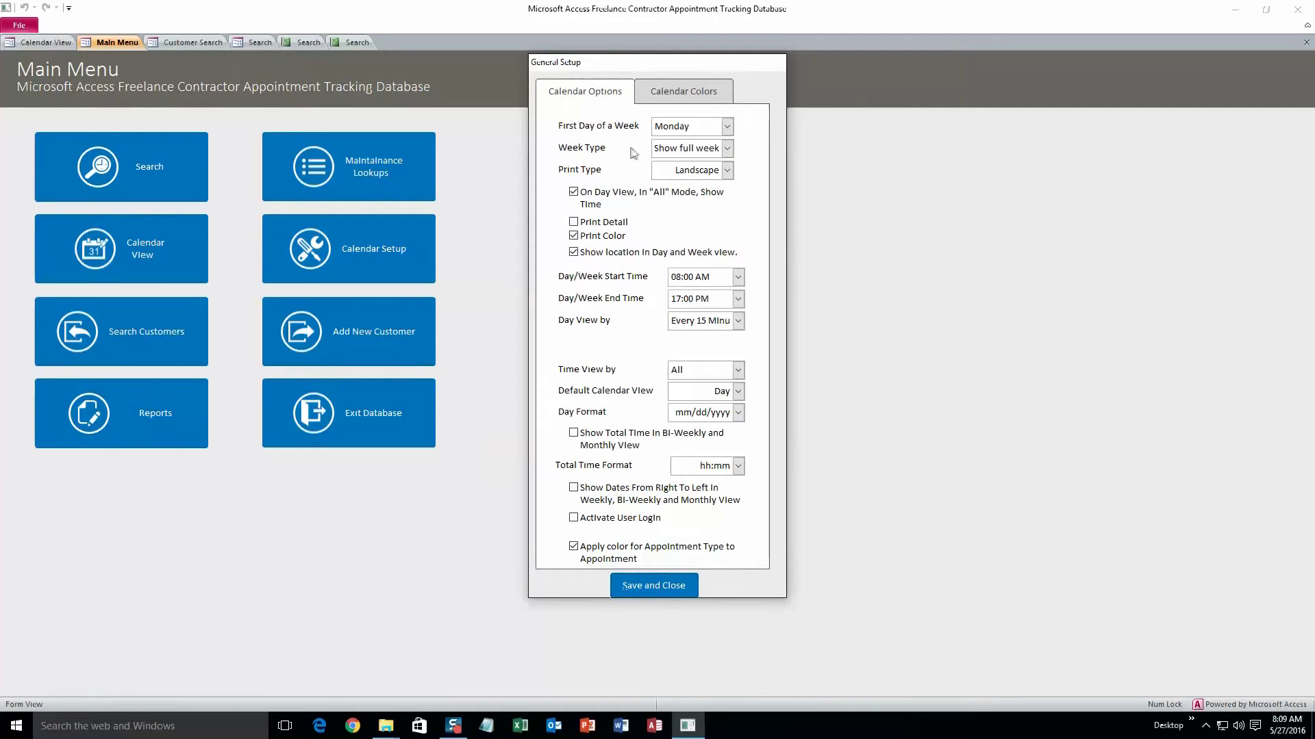
left_click(728, 129)
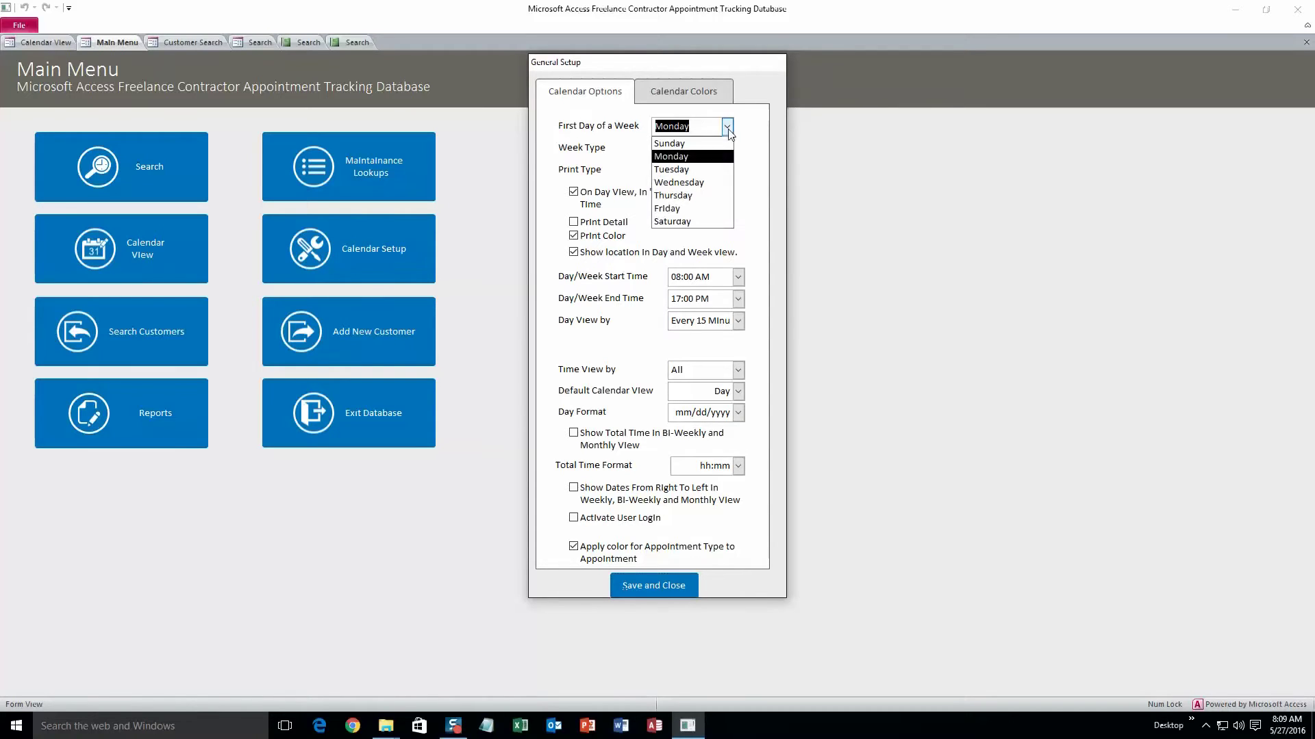
left_click(692, 157)
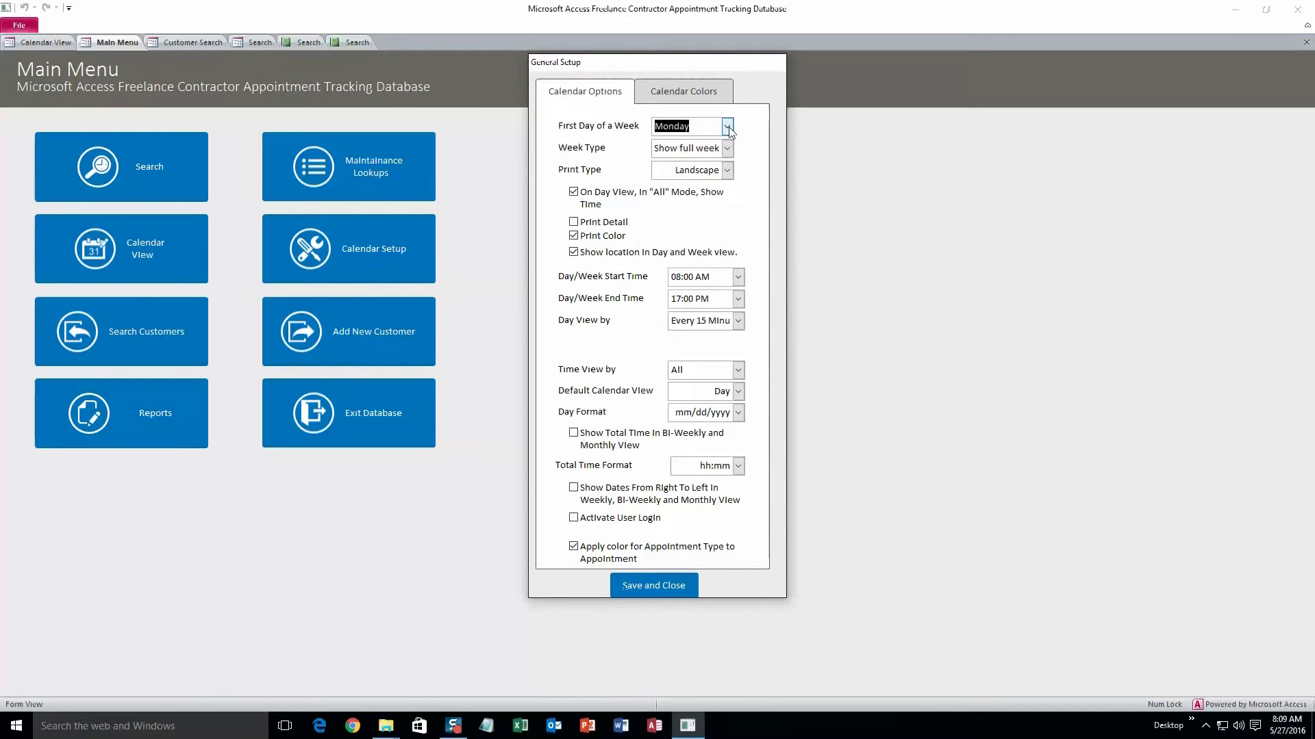
left_click(738, 278)
left_click(738, 278)
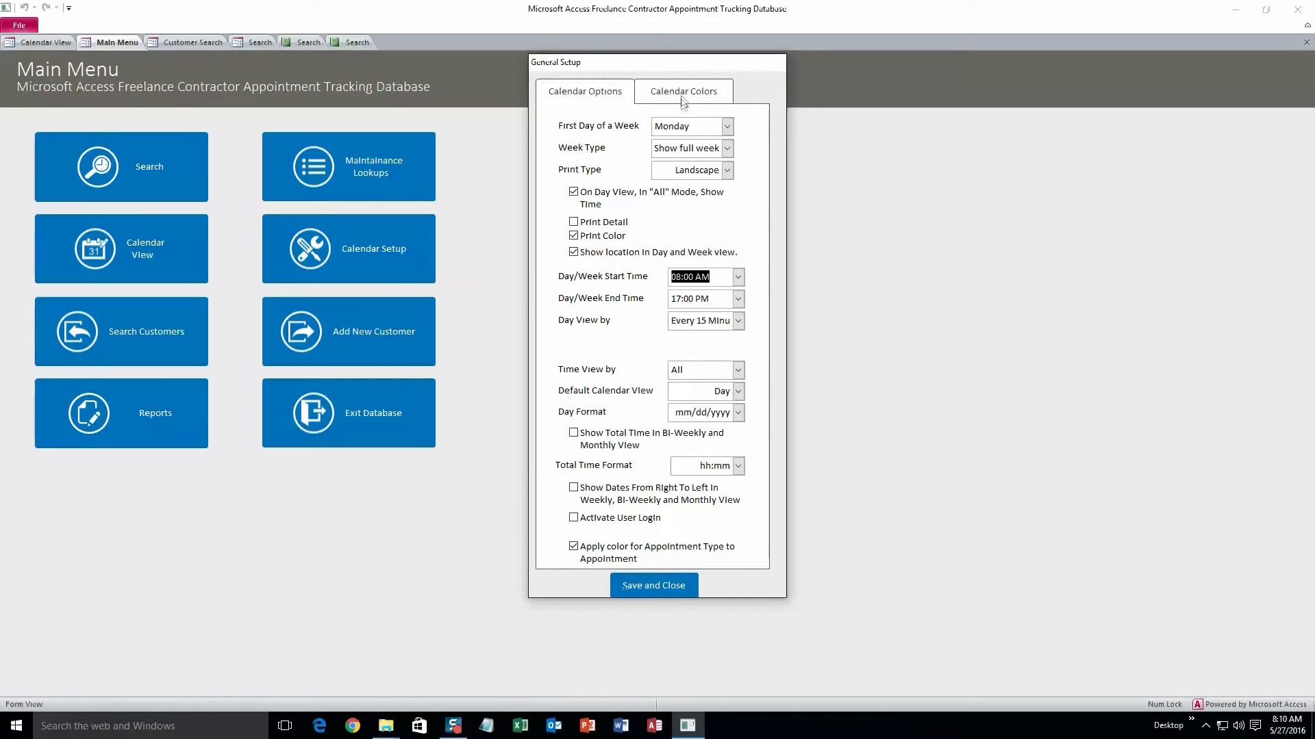
Set the calendar Buttons Color to red (255) and save the setup
left_click(682, 98)
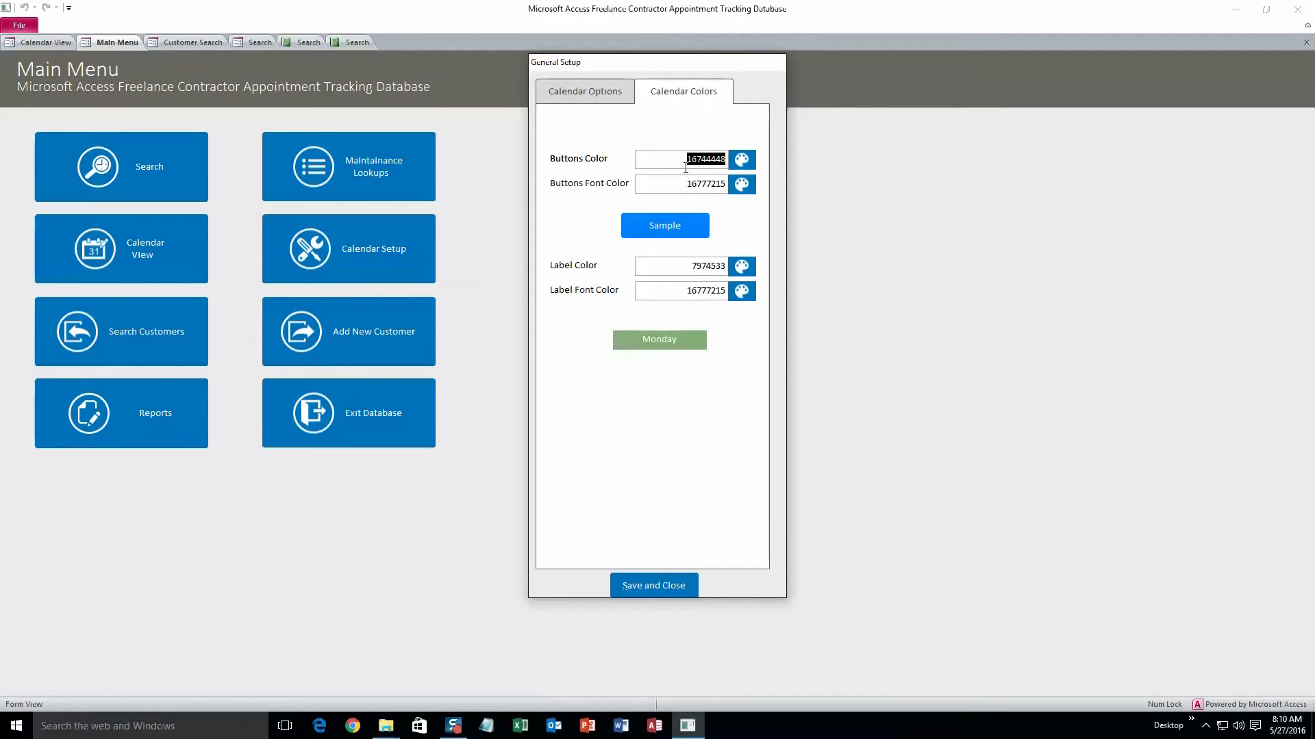
left_click(742, 162)
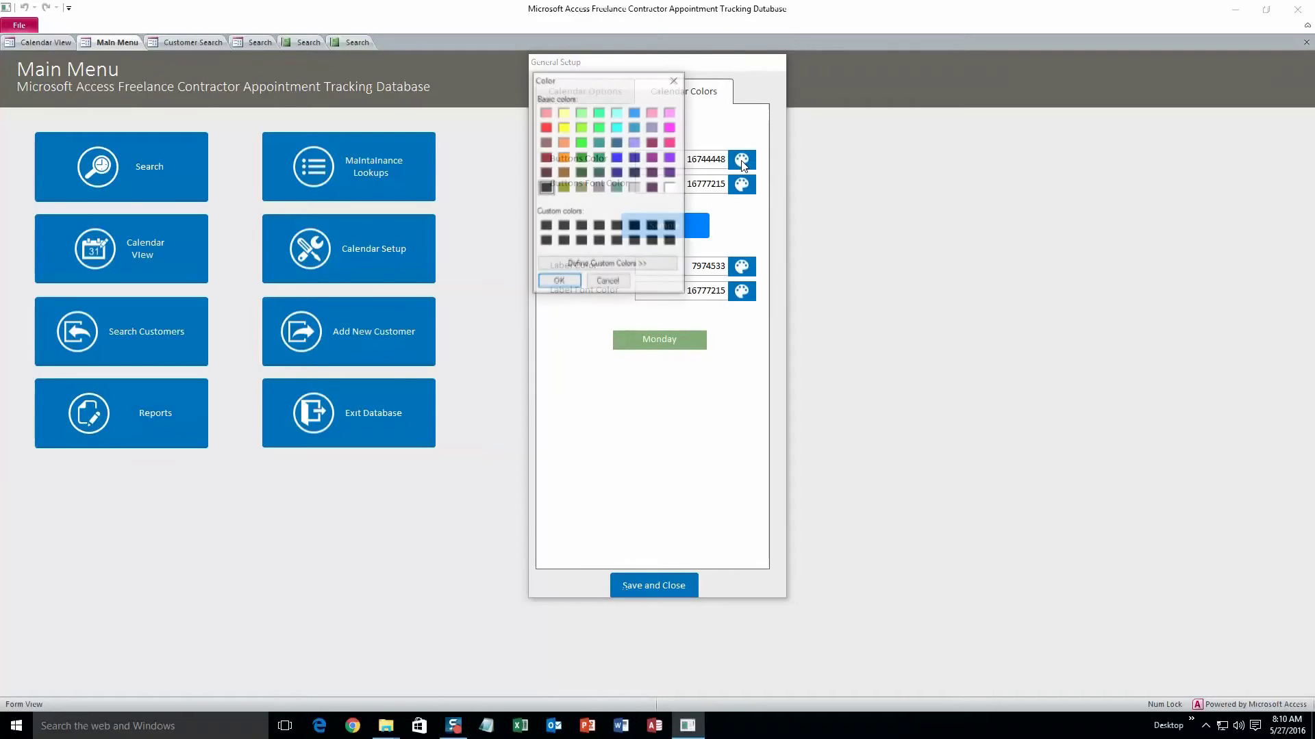
left_click(546, 128)
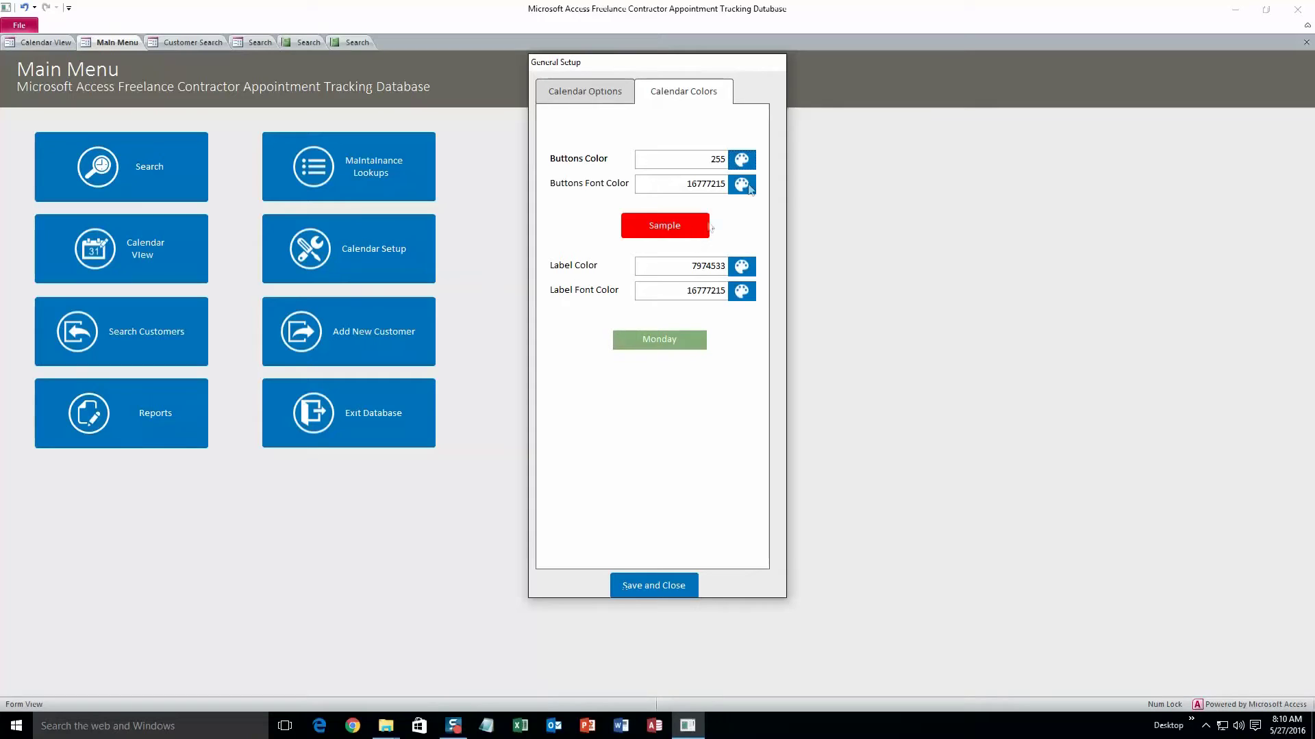
left_click(654, 586)
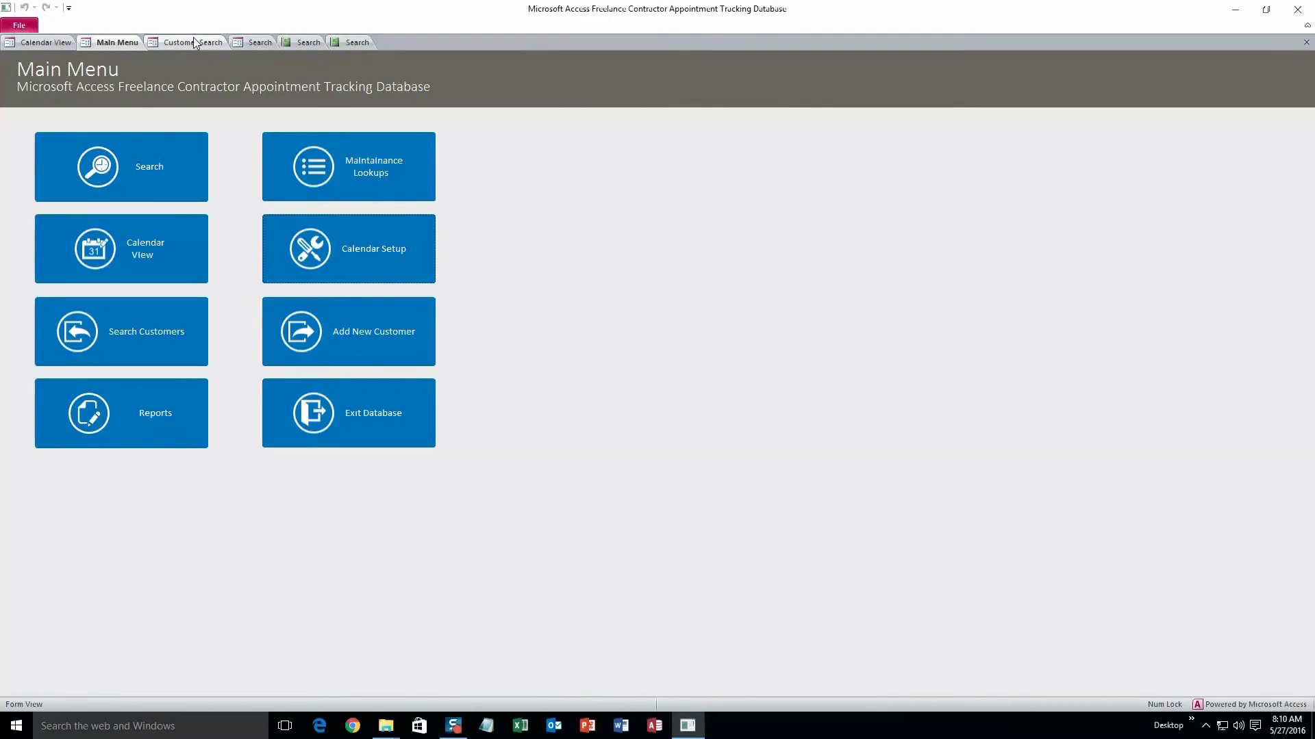
Preview invoices for 05/13/2016 through 05/27/2016, moving the Reports window aside to view them
left_click(166, 431)
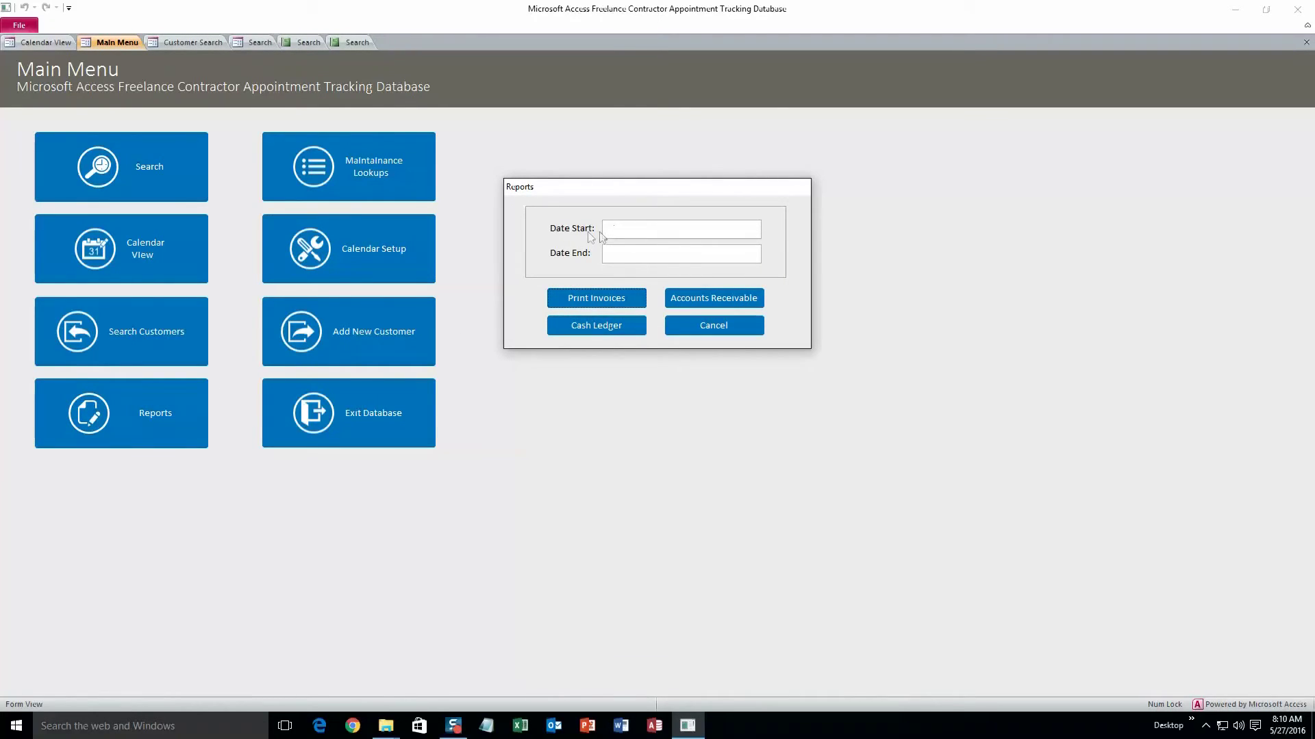
left_click(684, 233)
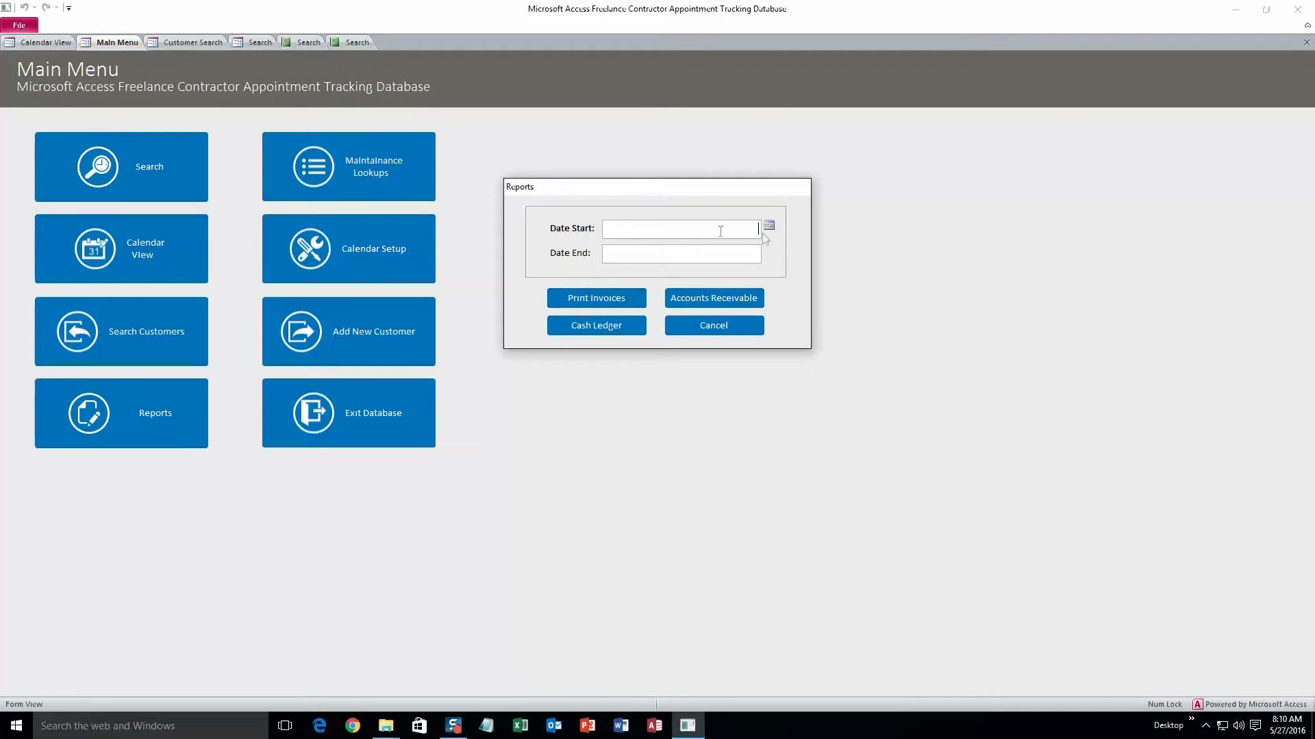
left_click(769, 226)
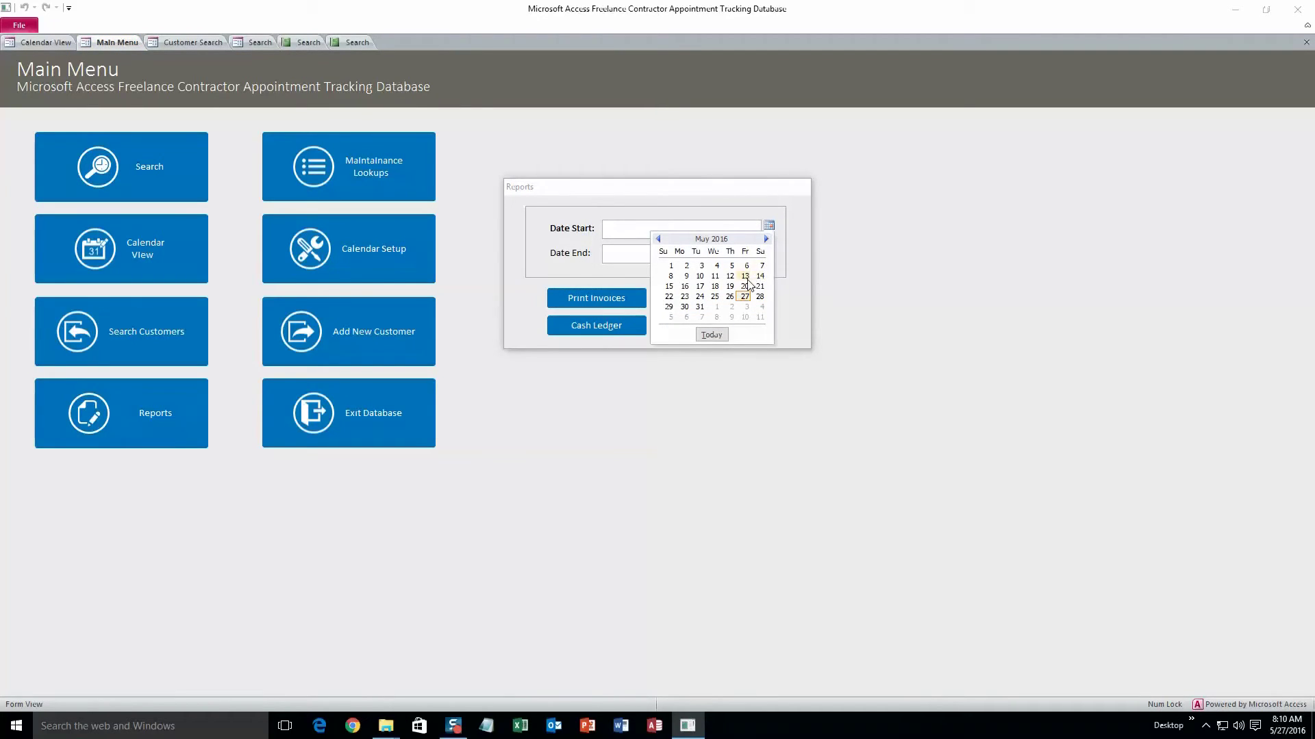
left_click(745, 276)
left_click(769, 250)
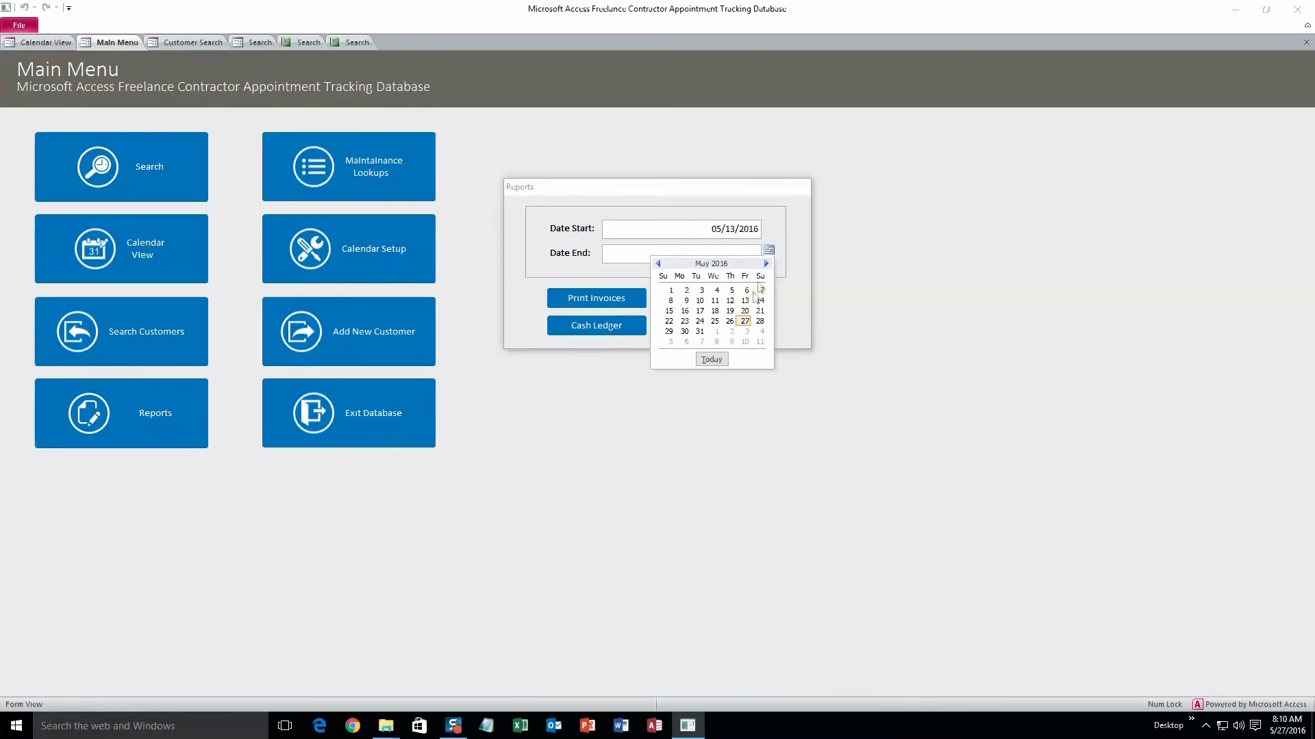
left_click(746, 323)
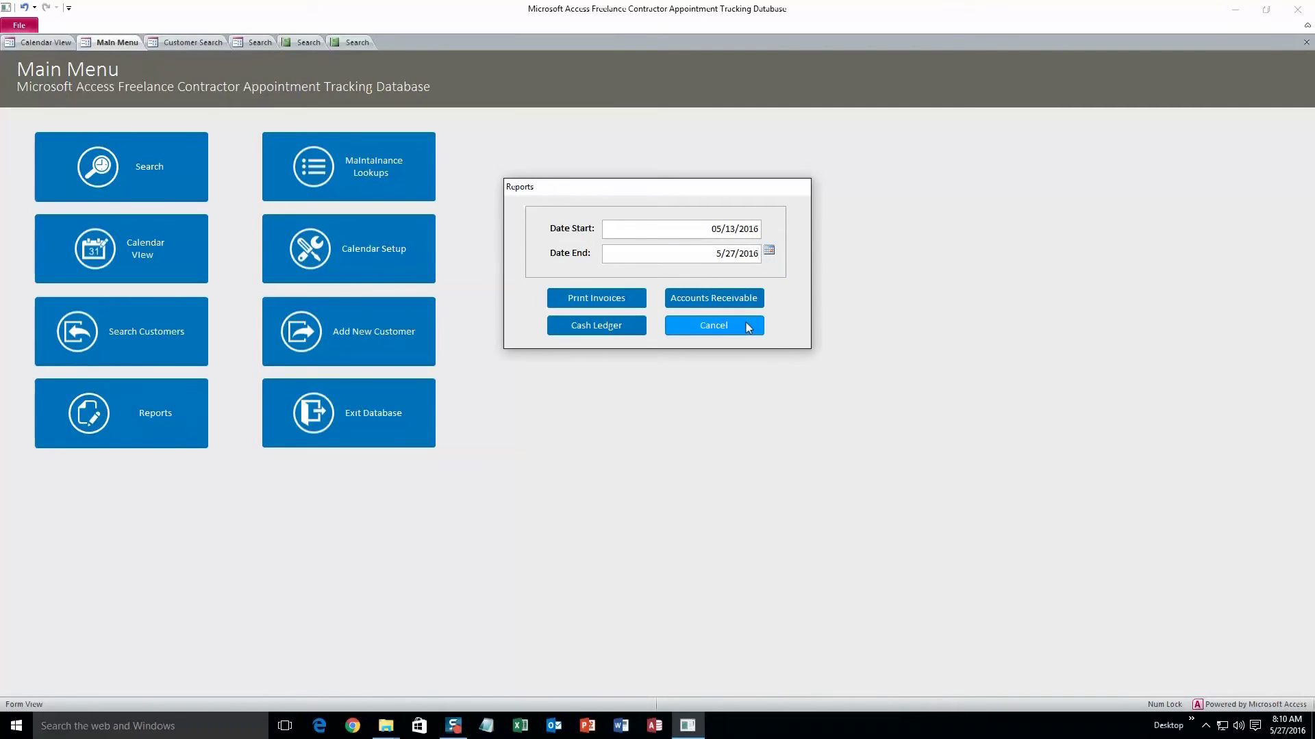
left_click(601, 303)
left_click_drag(653, 190, 915, 303)
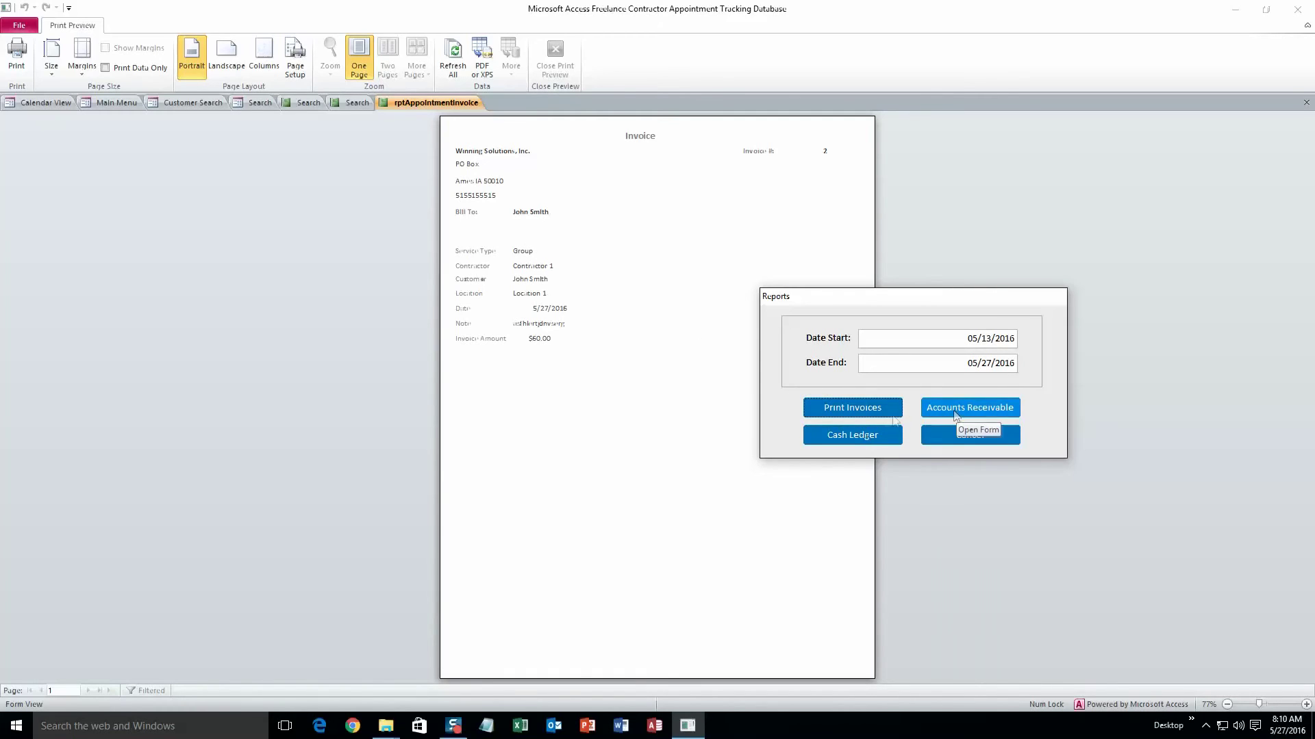
left_click_drag(884, 296, 962, 291)
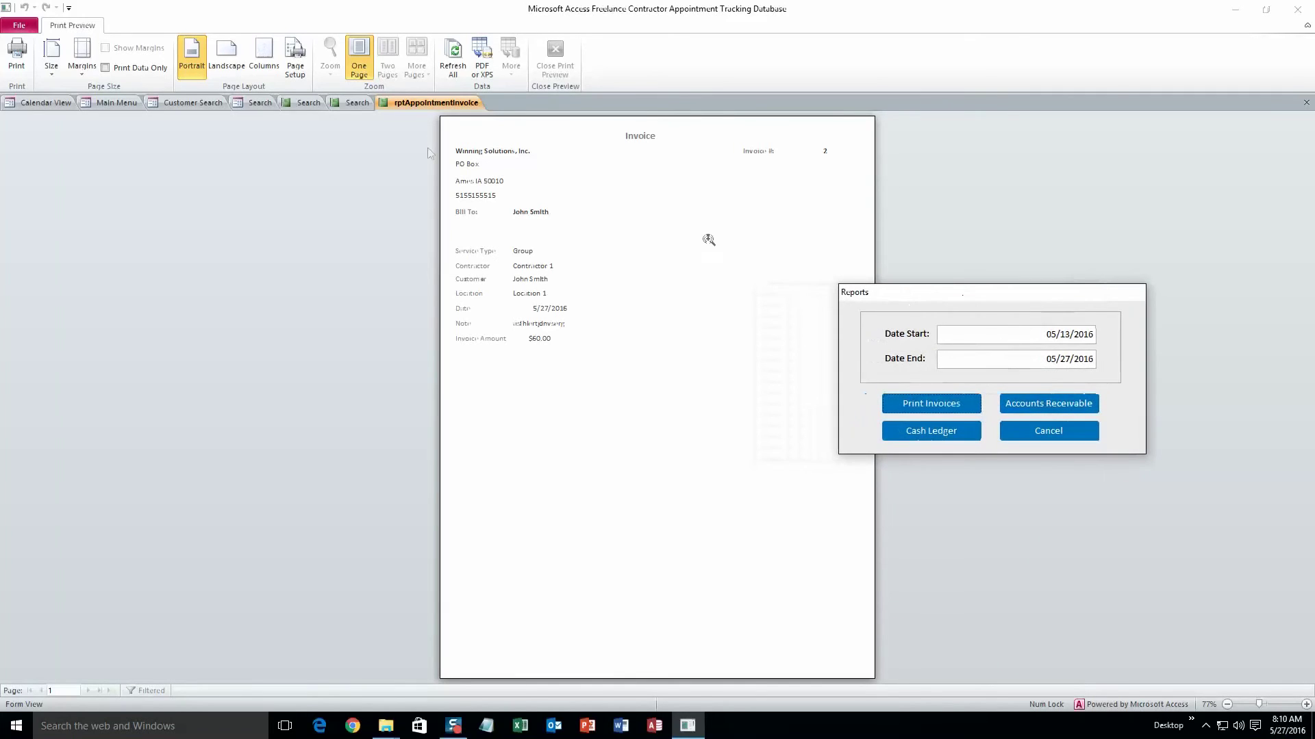
Close the Reports date-range window, leaving the Main Menu in front
left_click(133, 108)
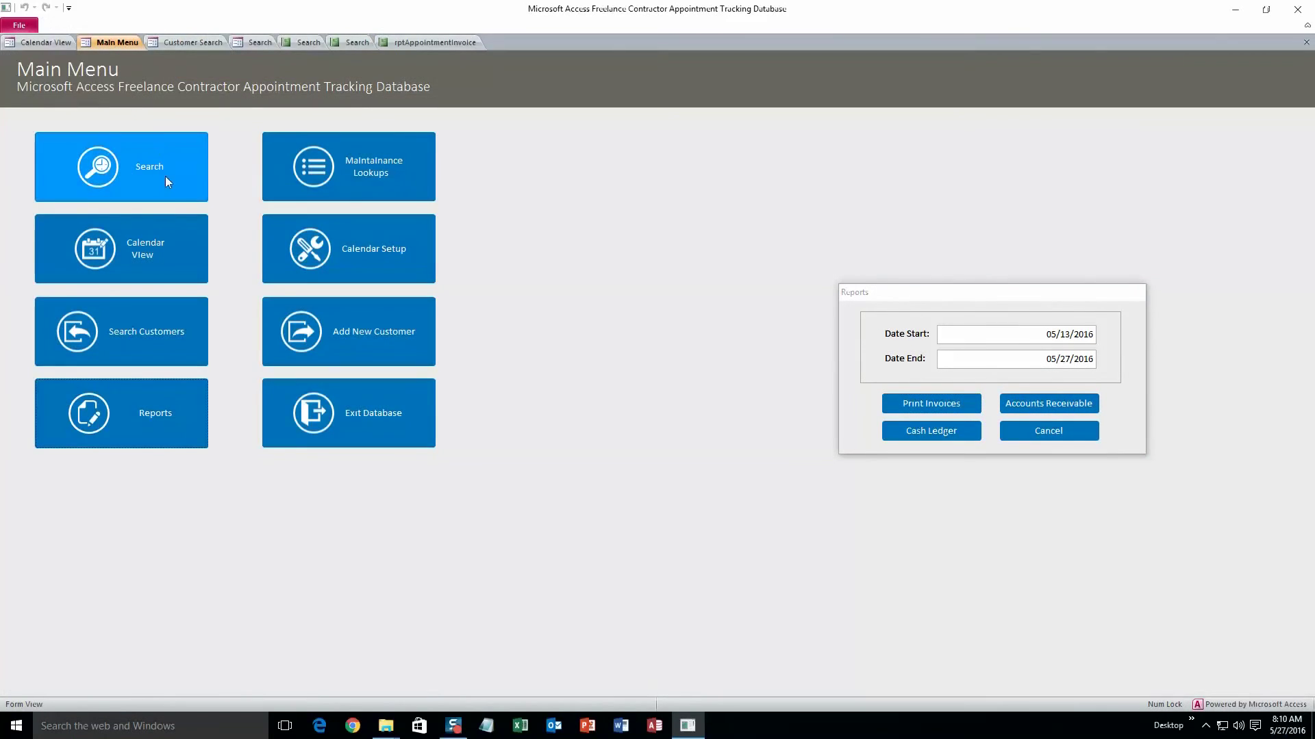
left_click(1047, 431)
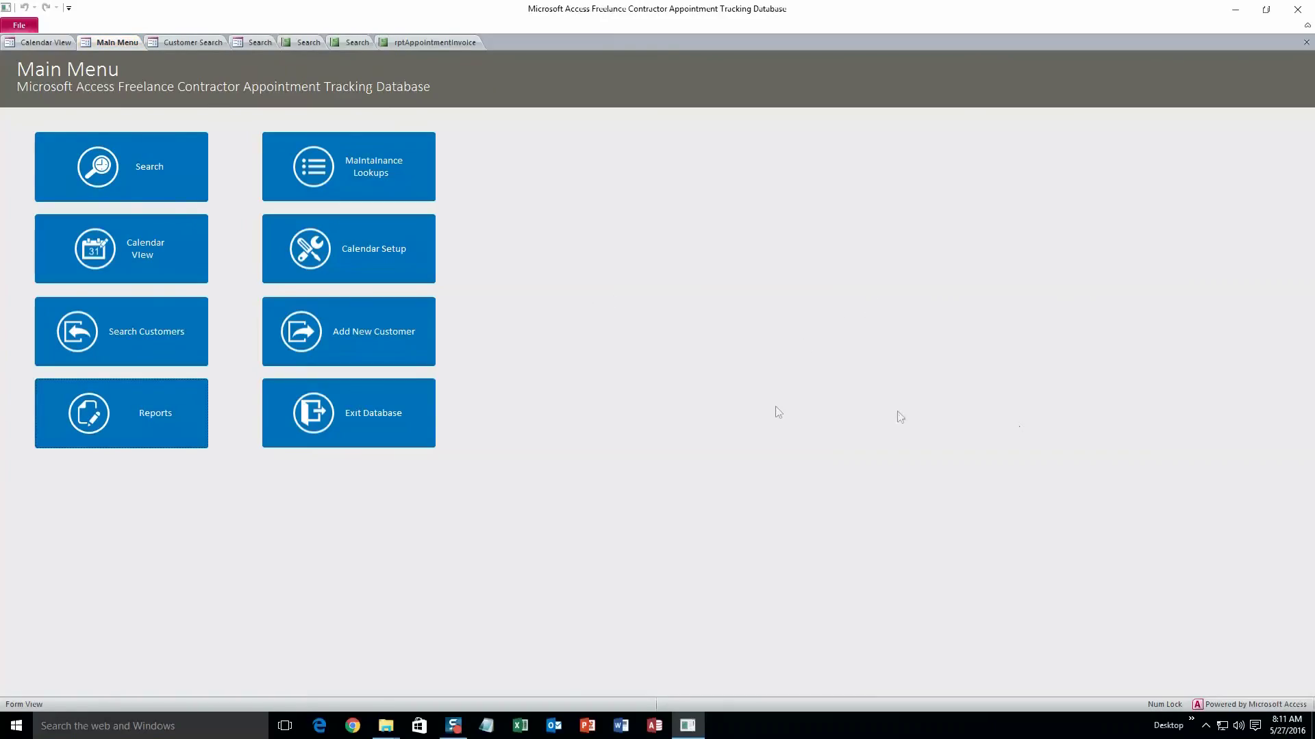